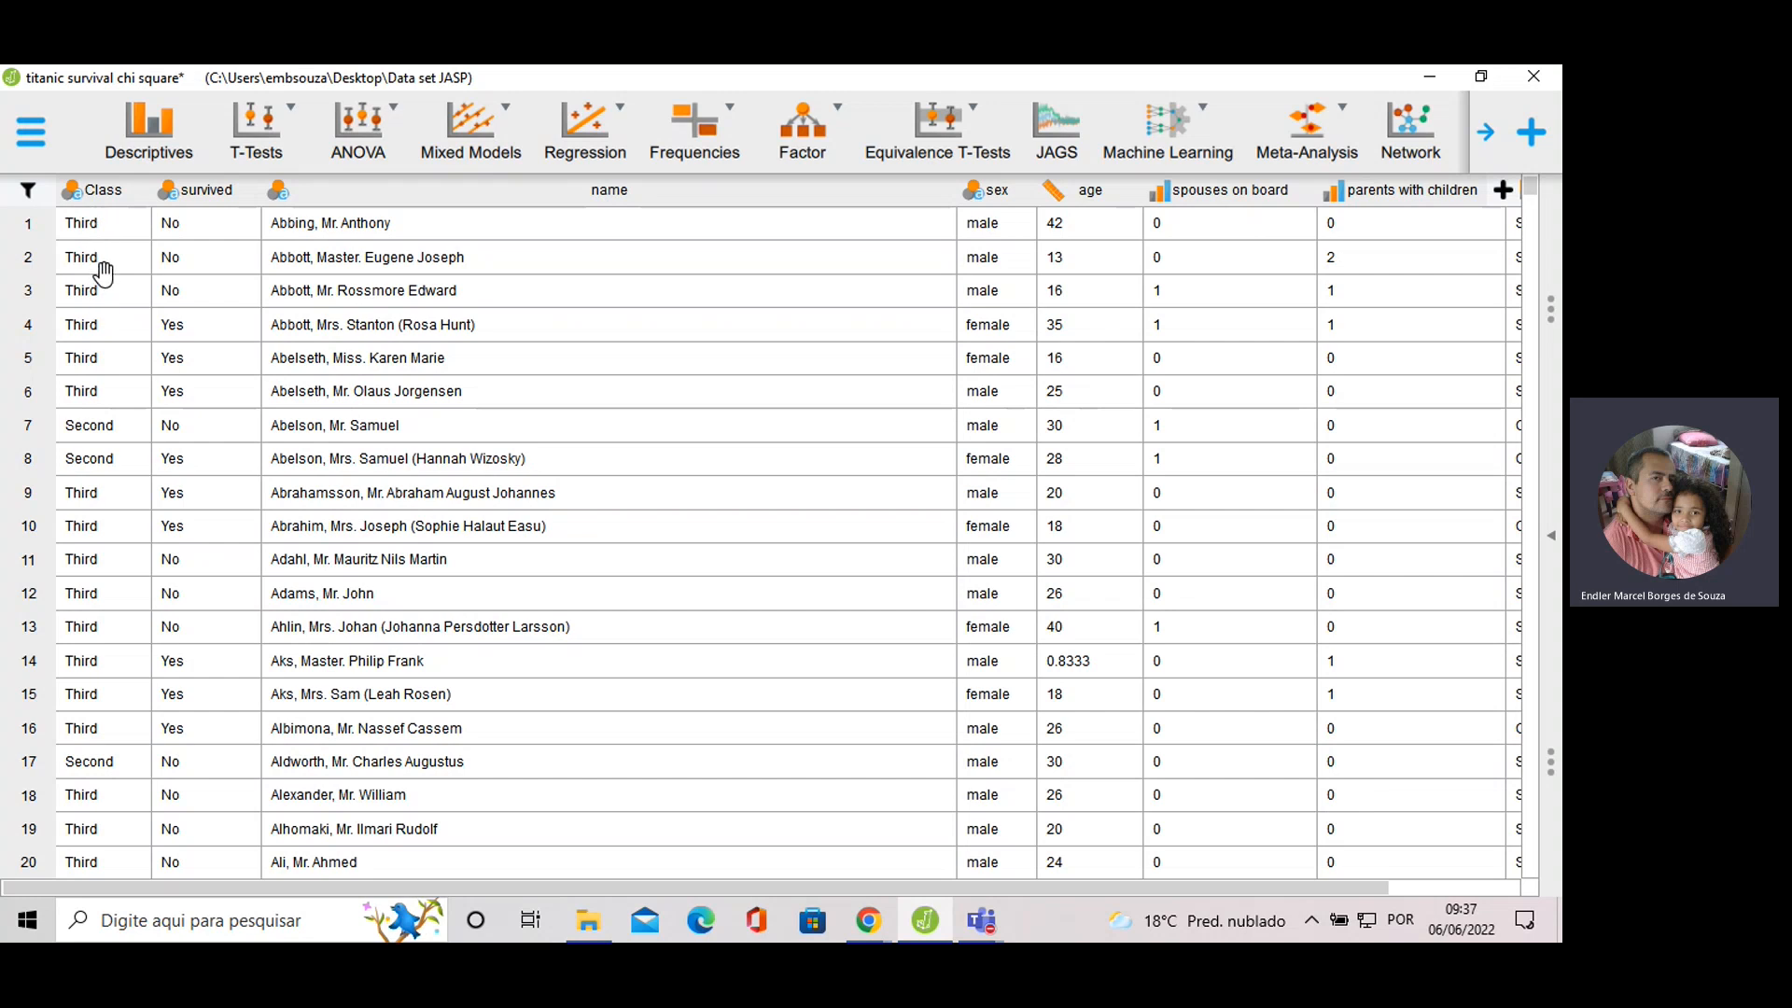
# Examine the Titanic passenger data across its rows and all columns from Class to embarked.
pyautogui.scroll(-1, 101, 294)
pyautogui.scroll(-2, 101, 388)
pyautogui.scroll(3, 101, 378)
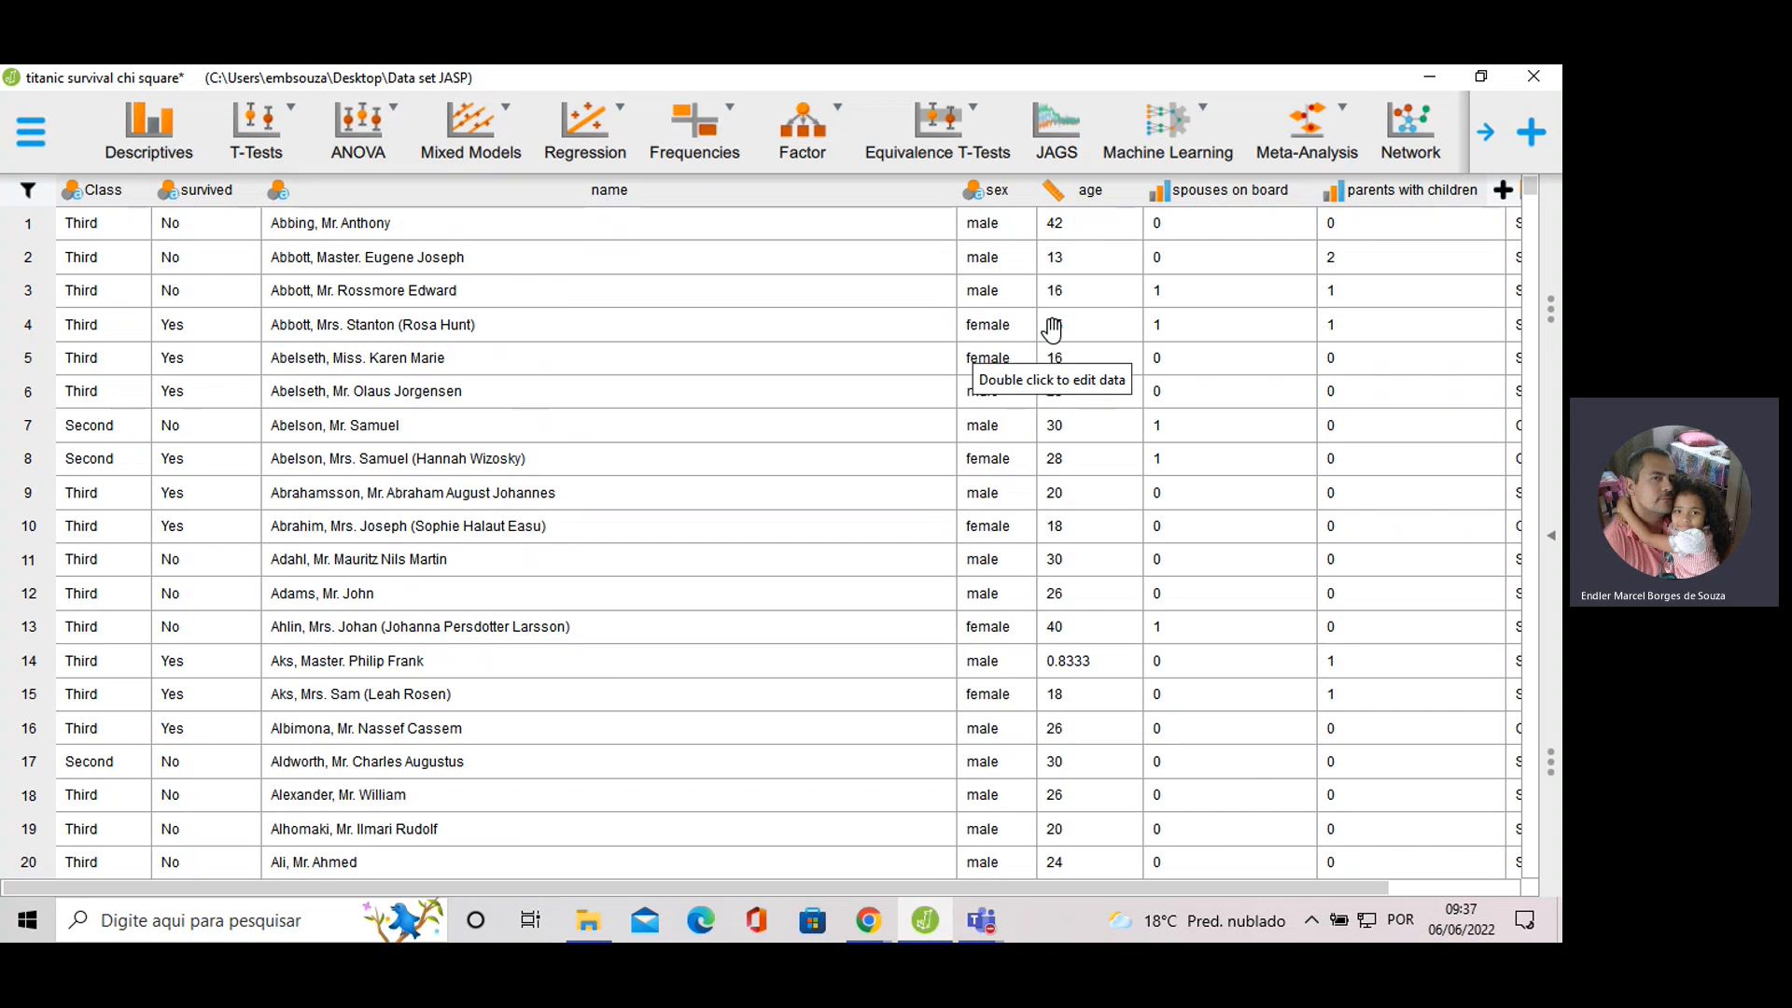
pyautogui.moveTo(1069, 889); pyautogui.dragTo(1159, 888)
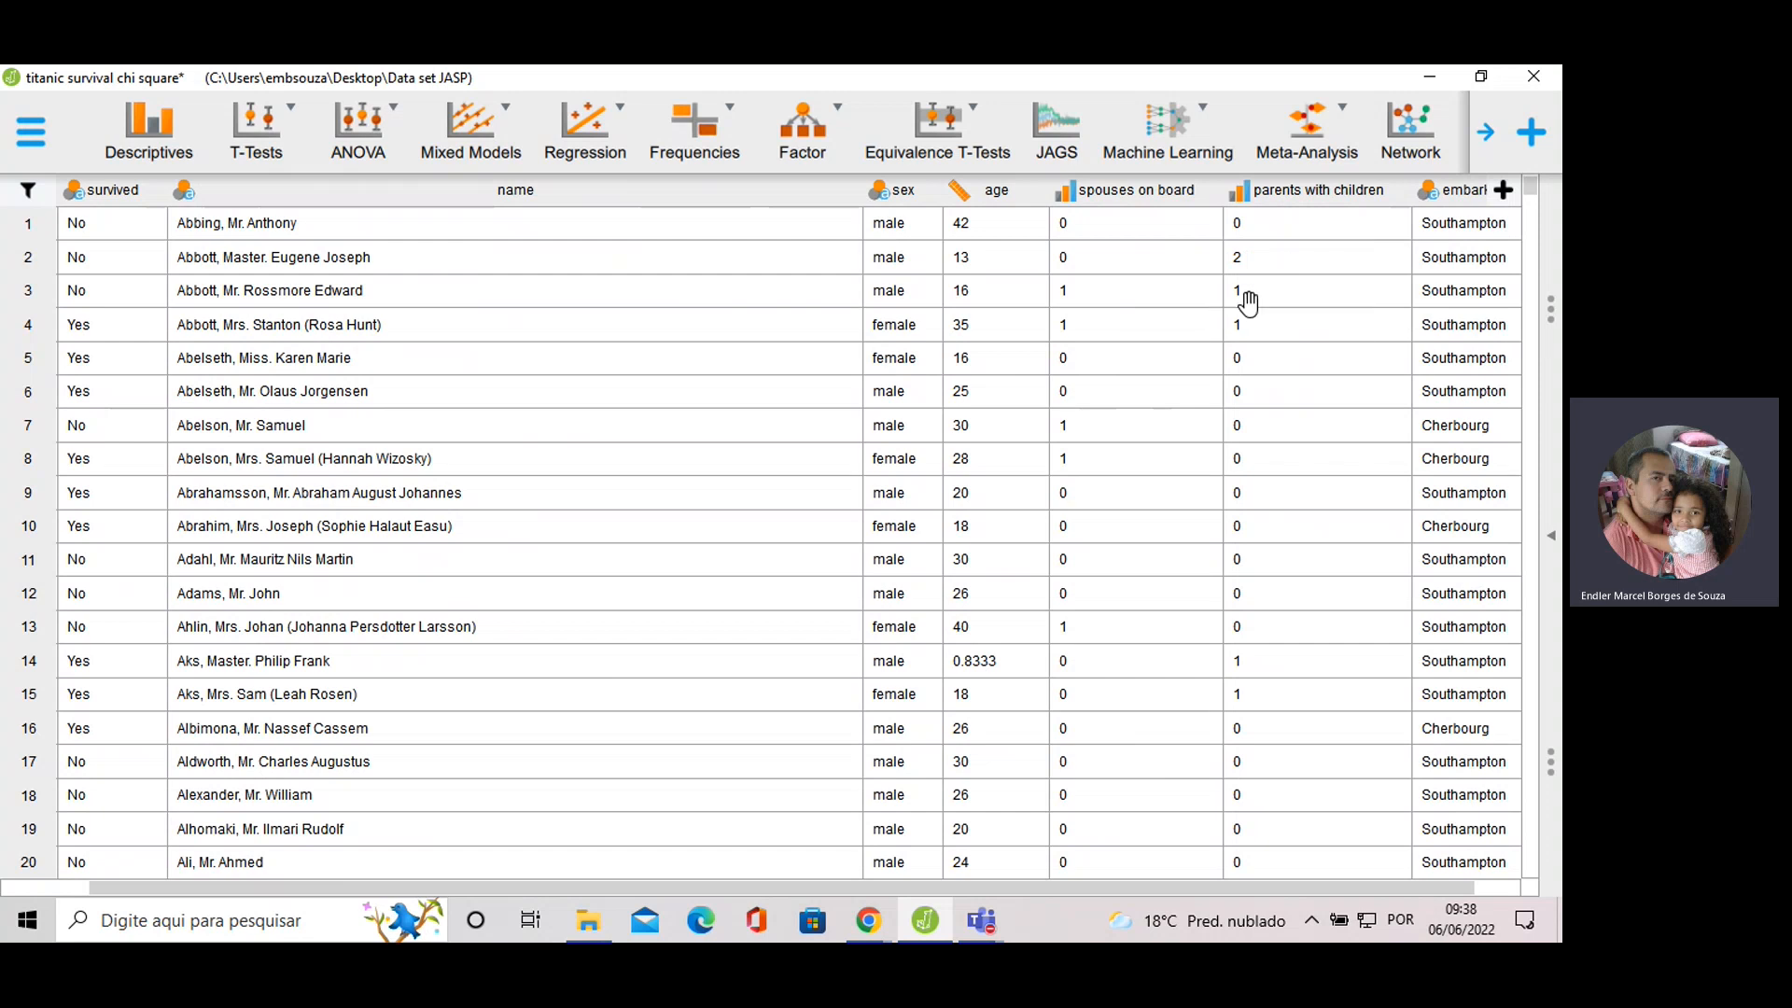
pyautogui.moveTo(1269, 896); pyautogui.dragTo(1312, 896)
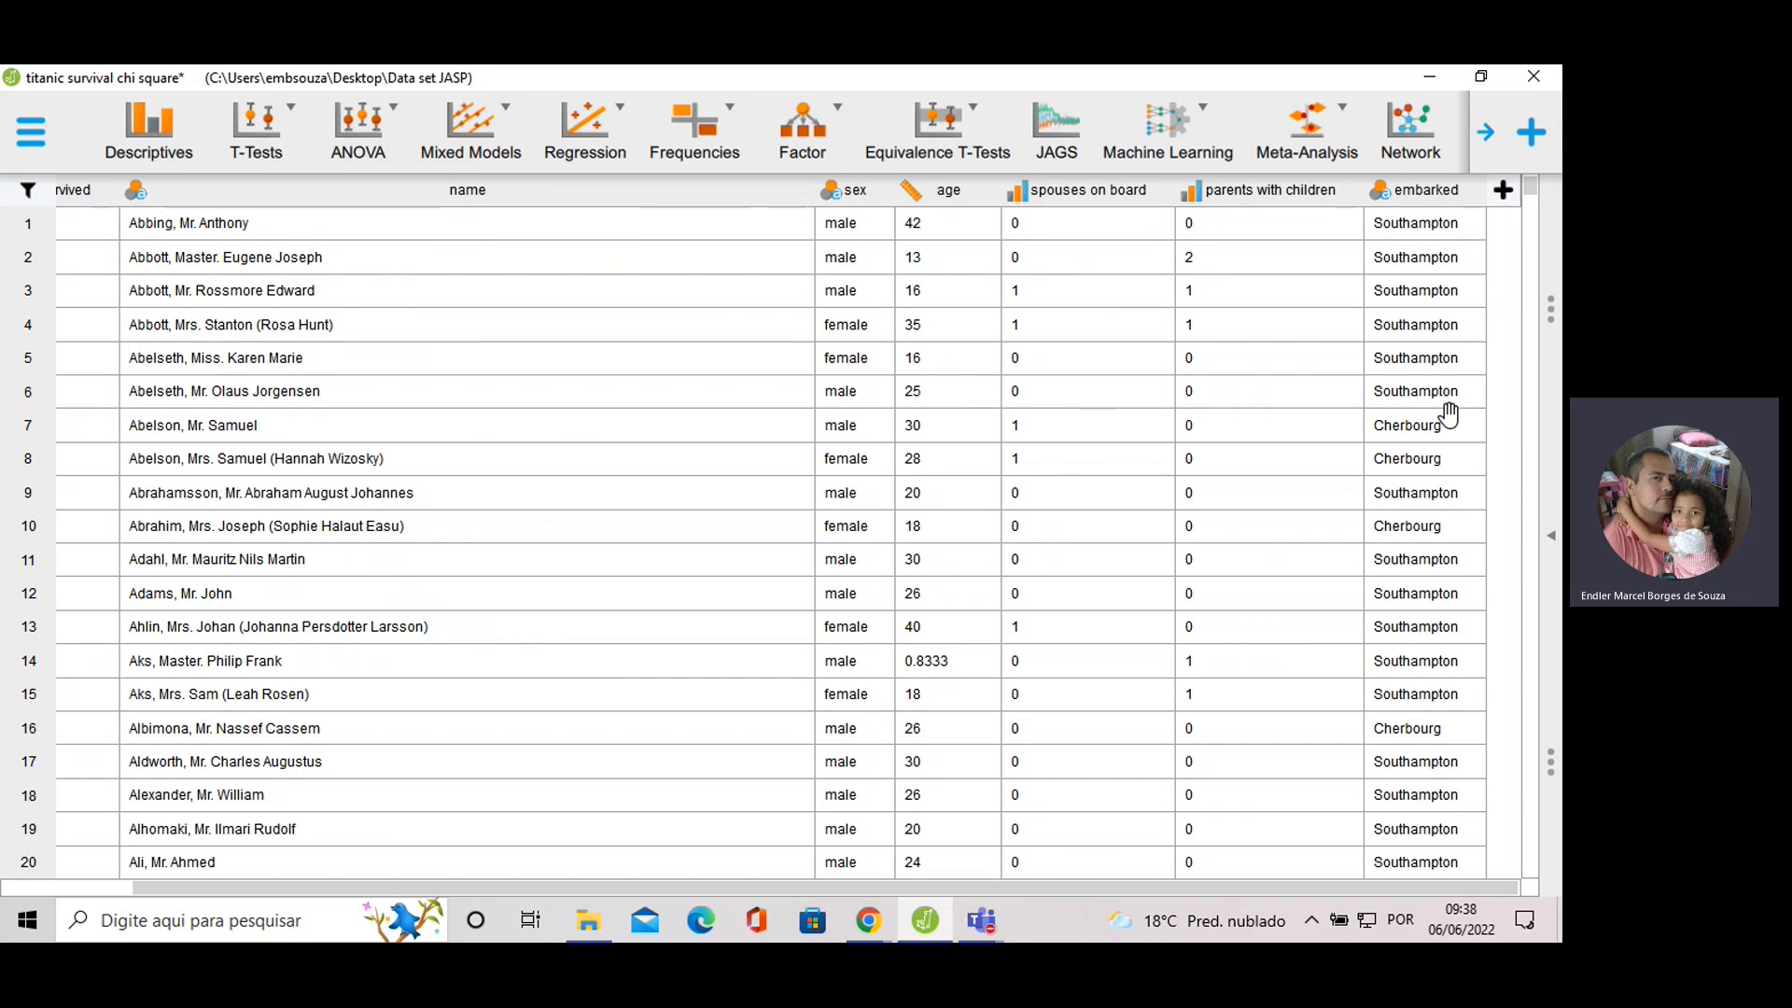
pyautogui.scroll(-8, 1426, 429)
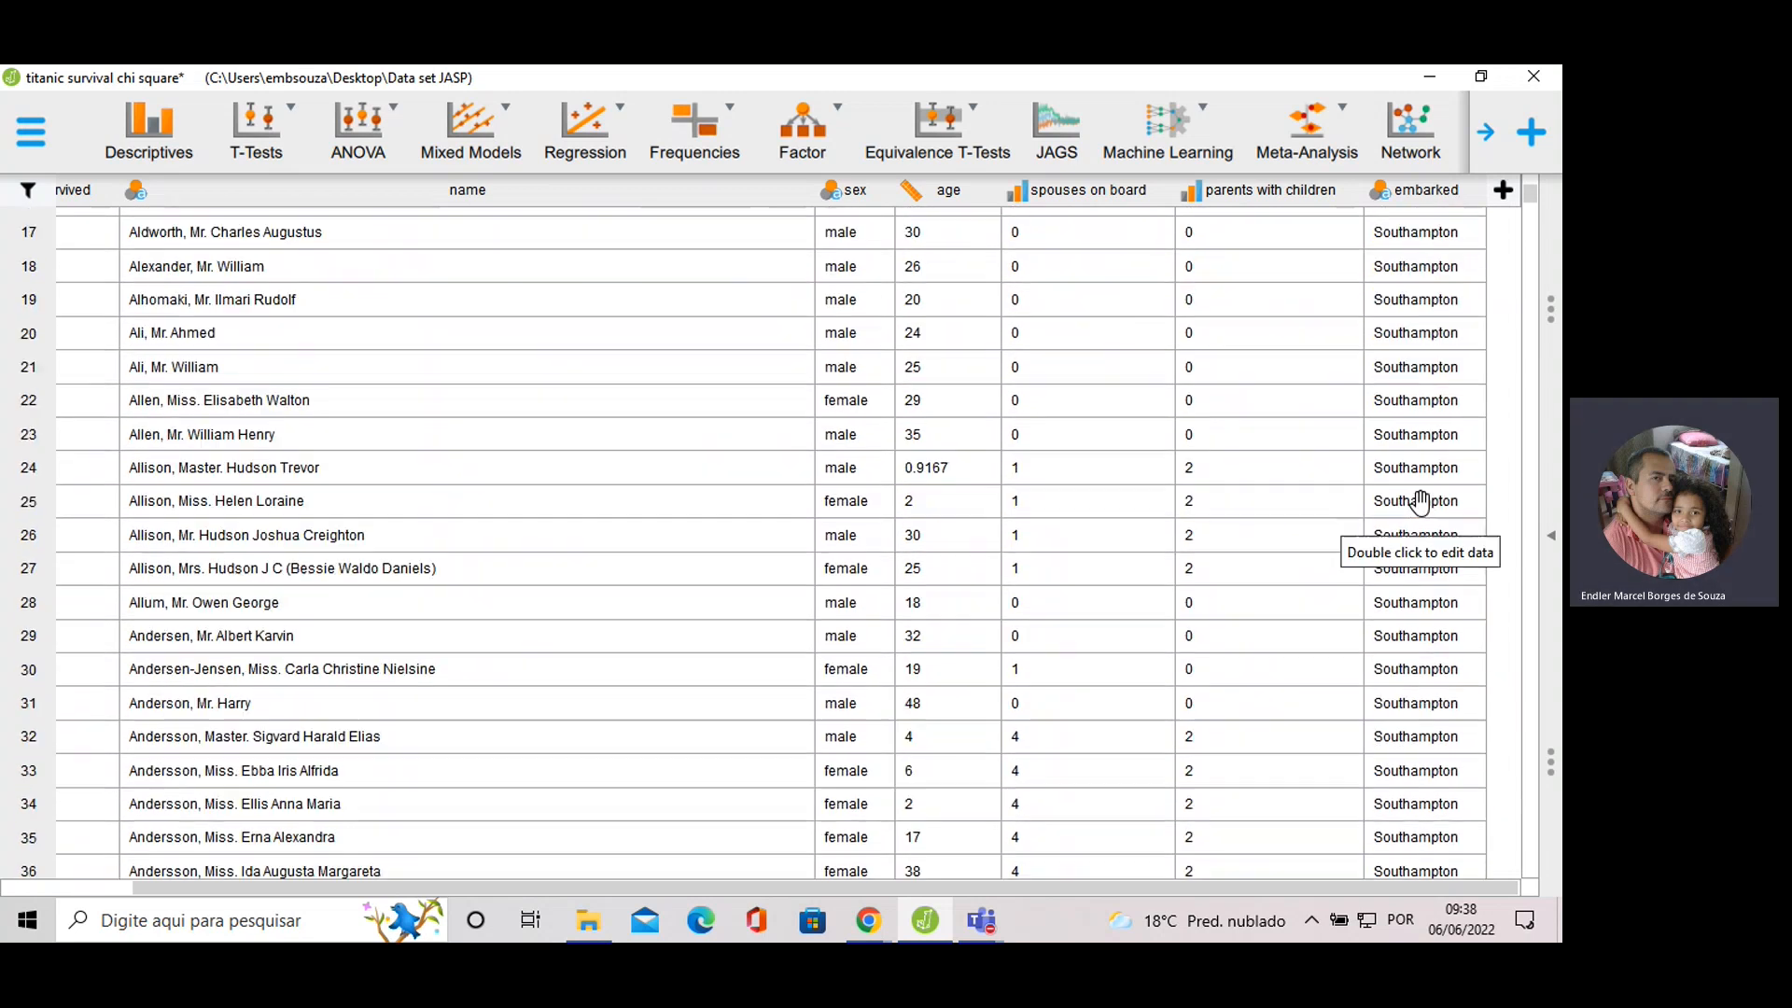
pyautogui.scroll(-10, 1419, 502)
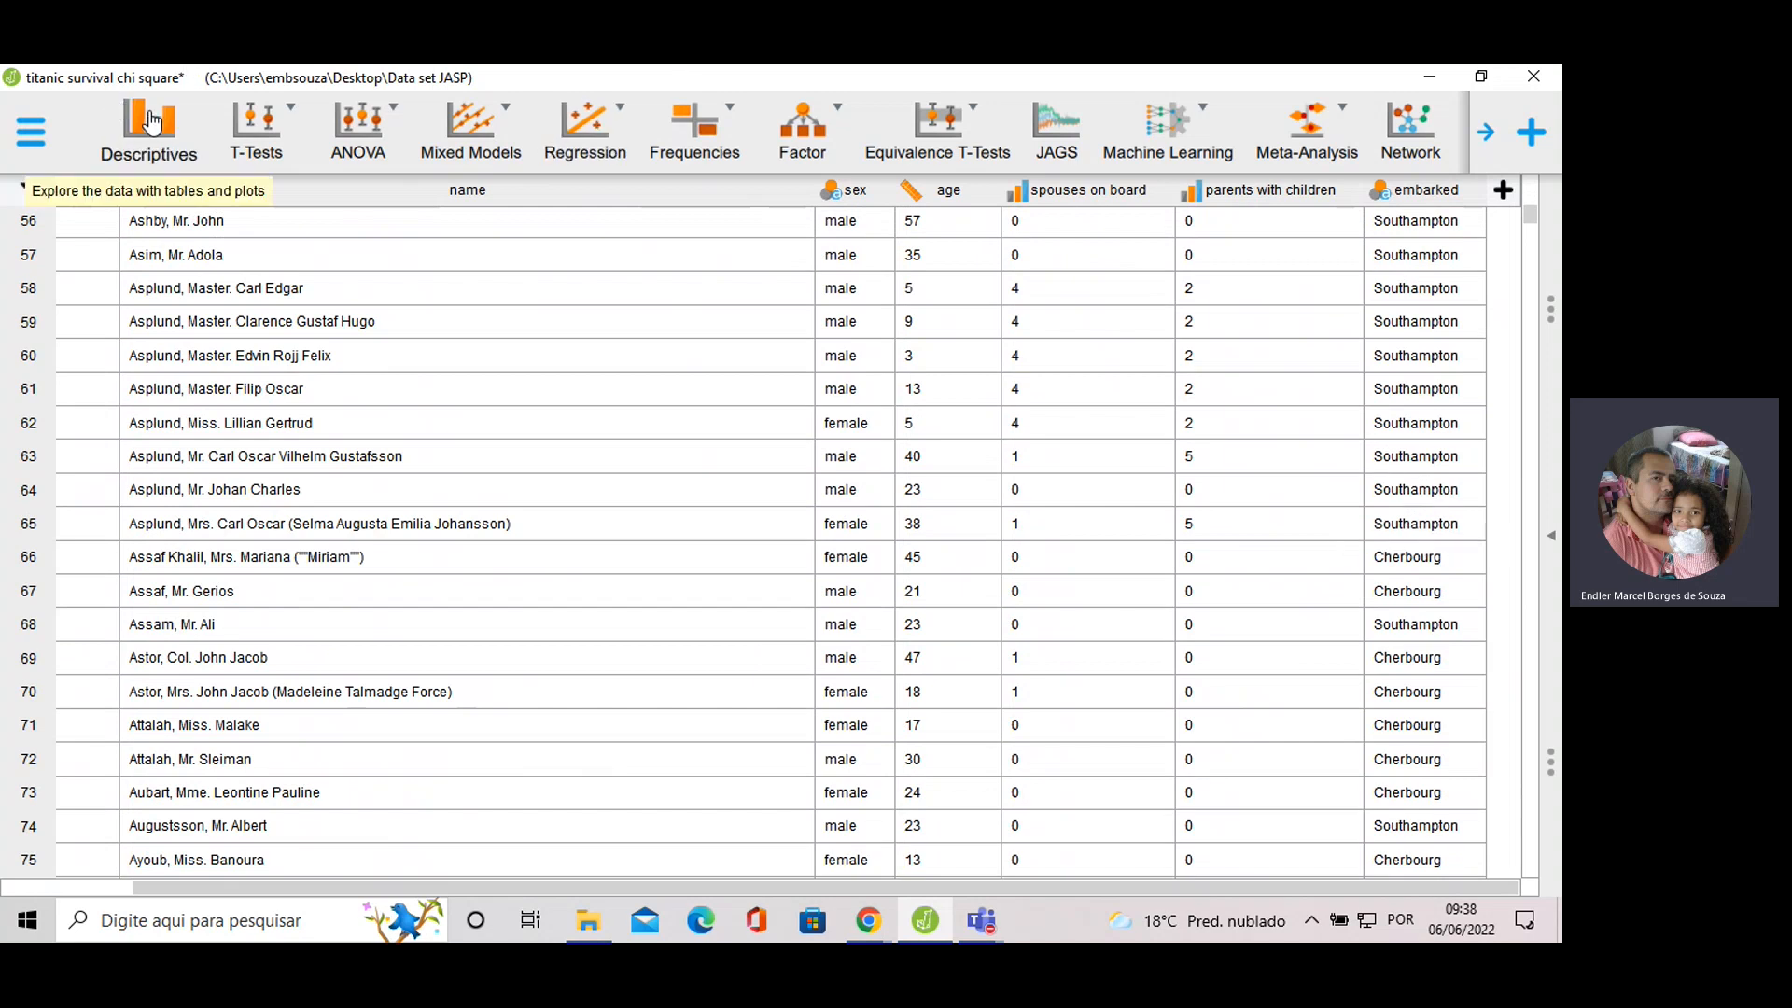
pyautogui.moveTo(457, 892); pyautogui.dragTo(325, 892)
pyautogui.scroll(2, 206, 432)
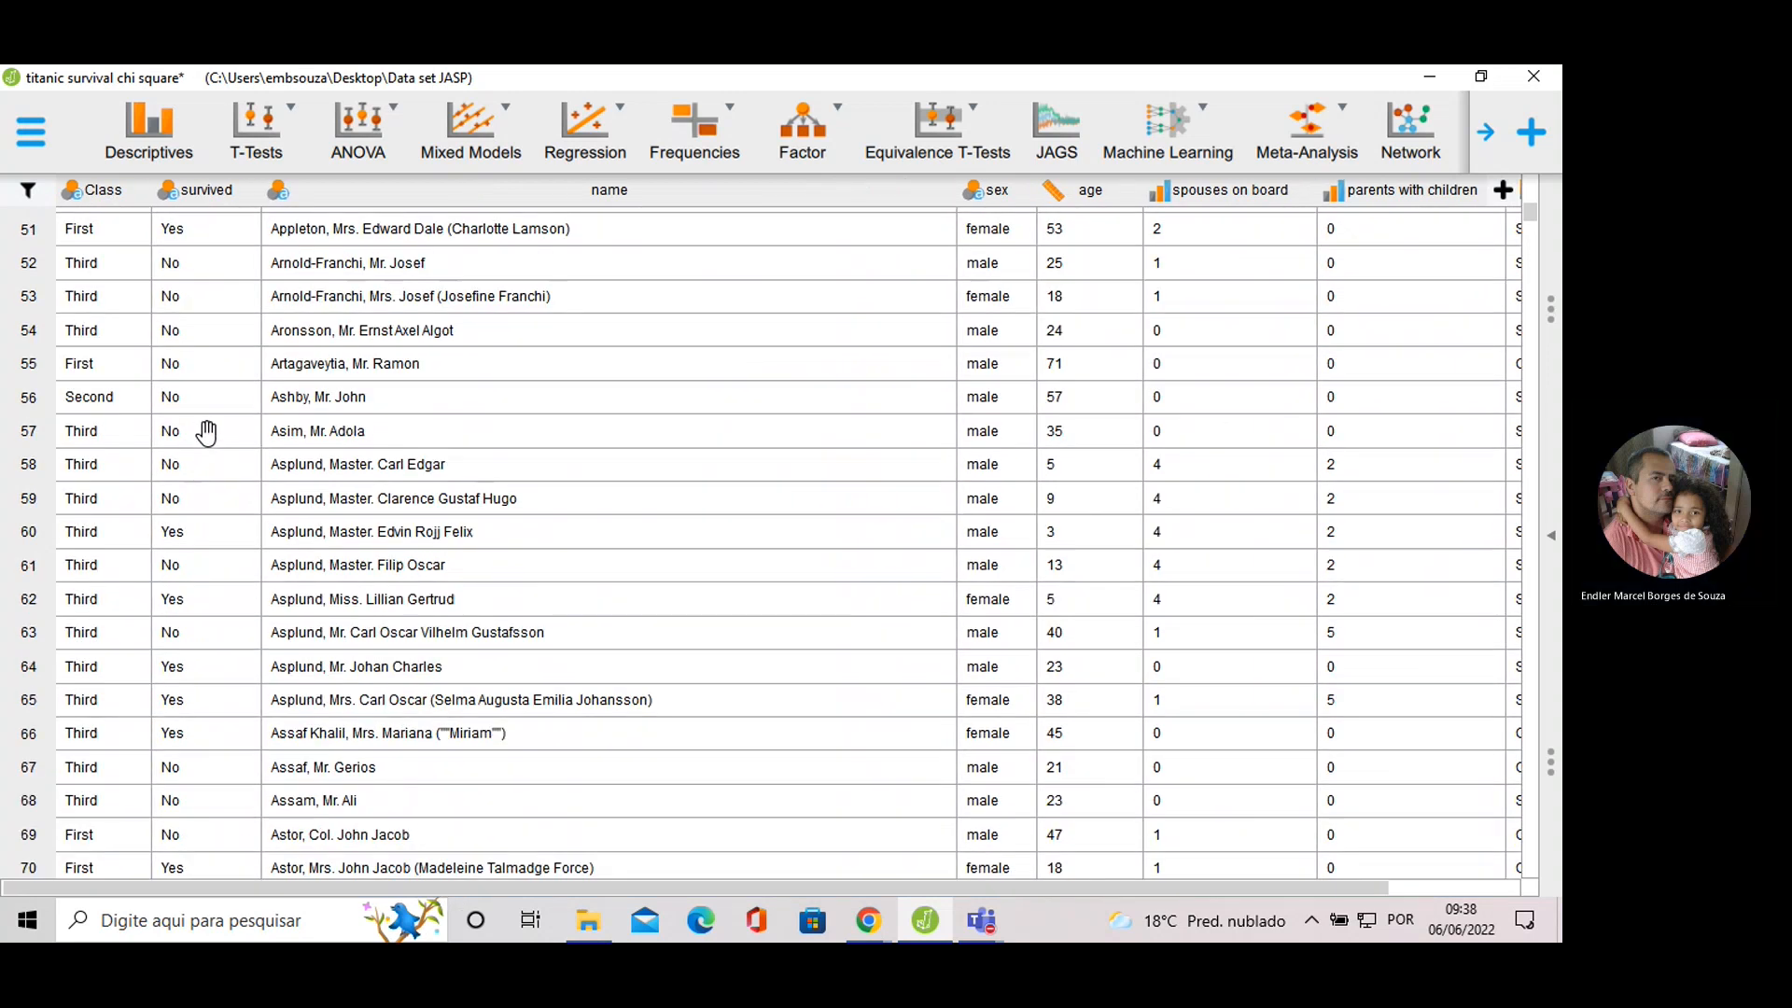
# Create a Descriptive Statistics analysis with age as the analysed variable.
pyautogui.click(161, 155)
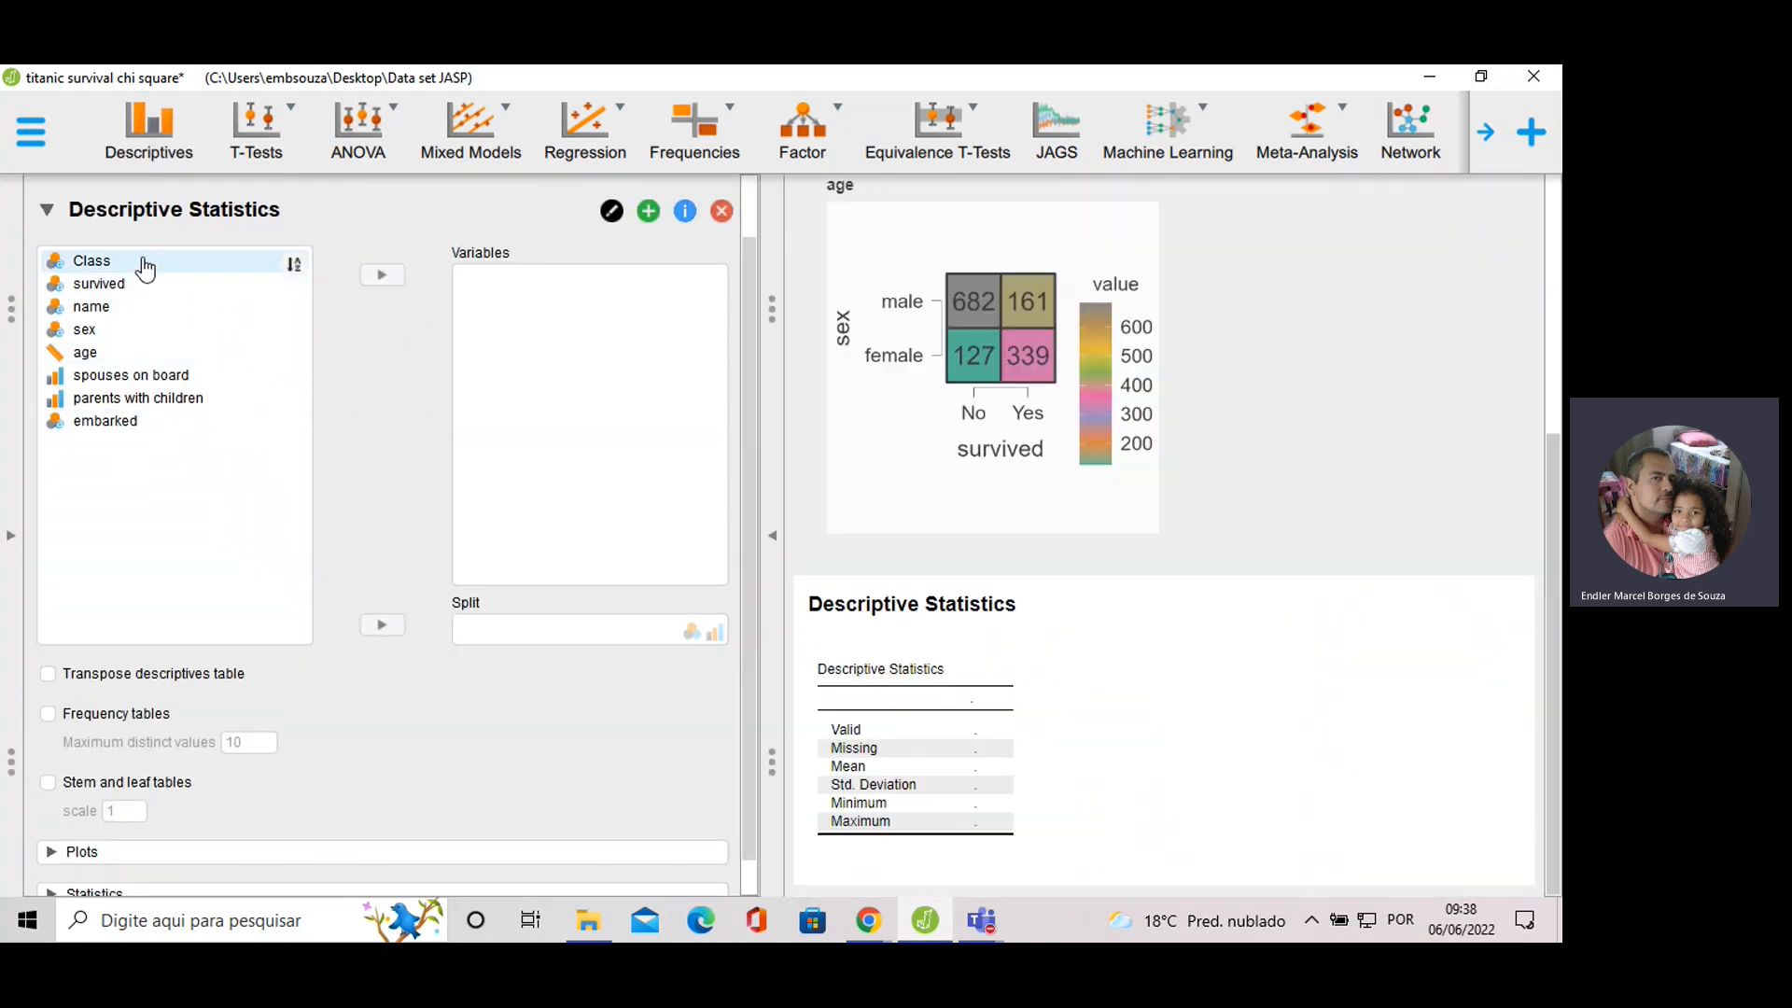
pyautogui.click(115, 353)
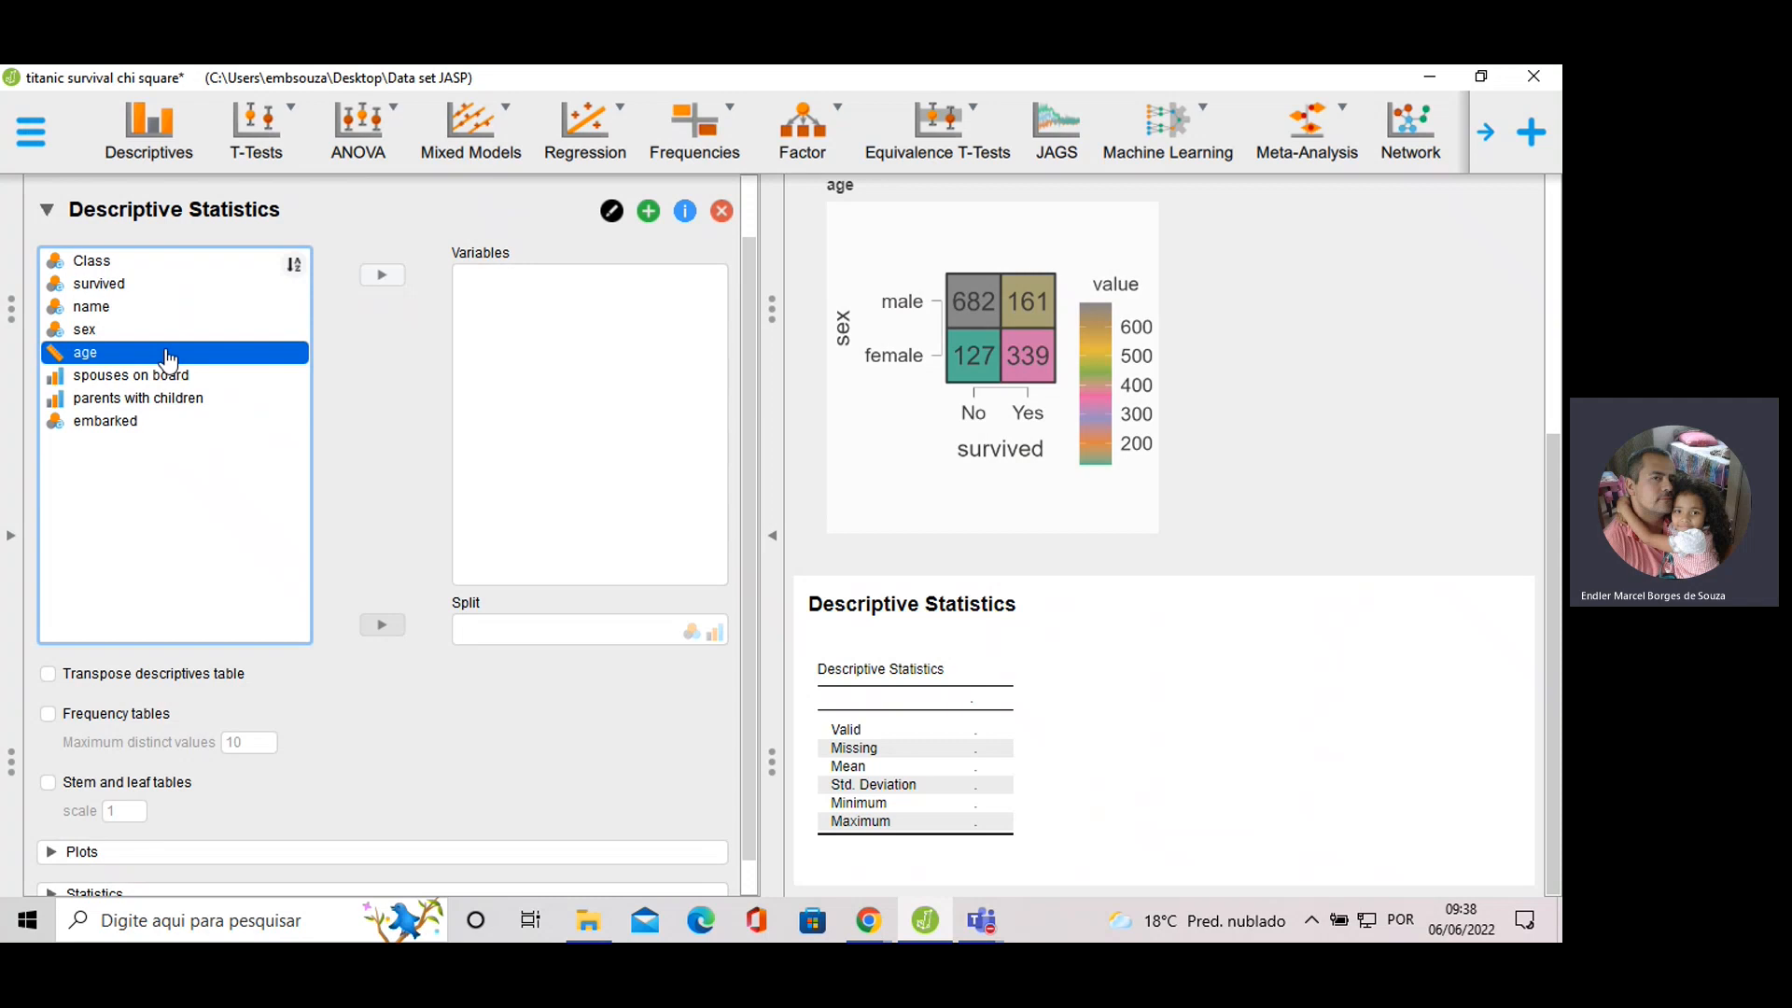
pyautogui.click(380, 280)
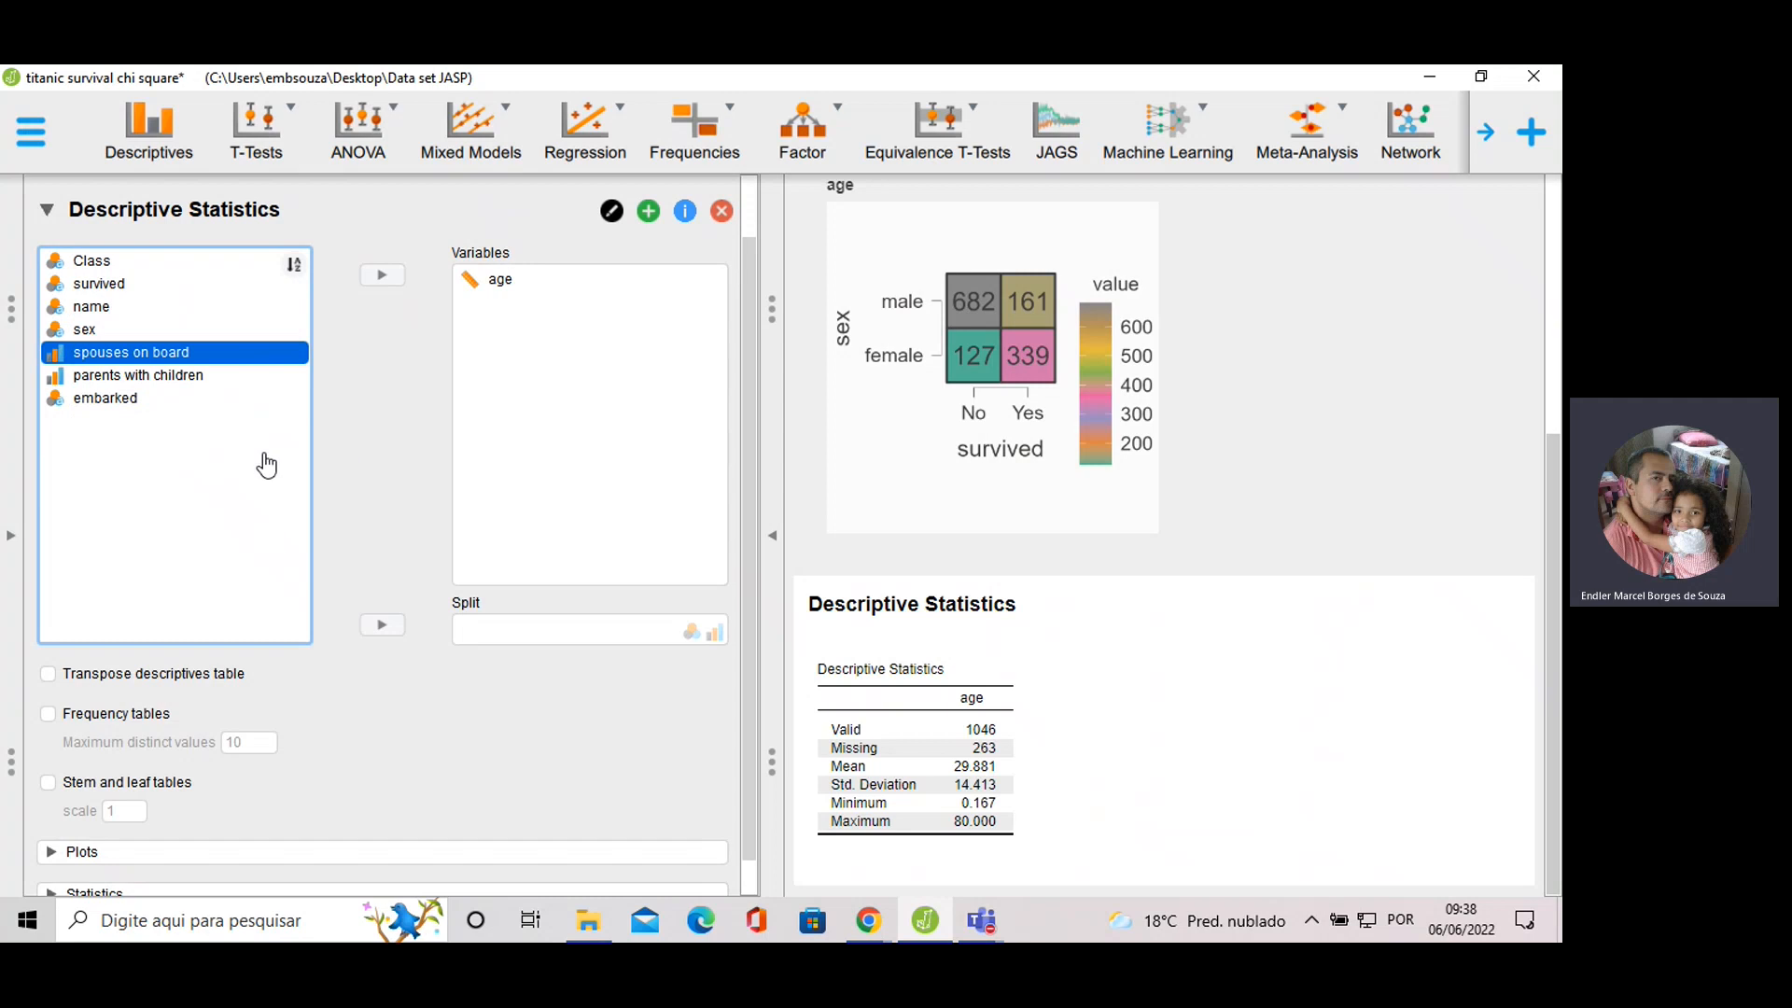
# Add the median, variance, range and IQR to the descriptive statistics for age.
pyautogui.scroll(-1, 92, 491)
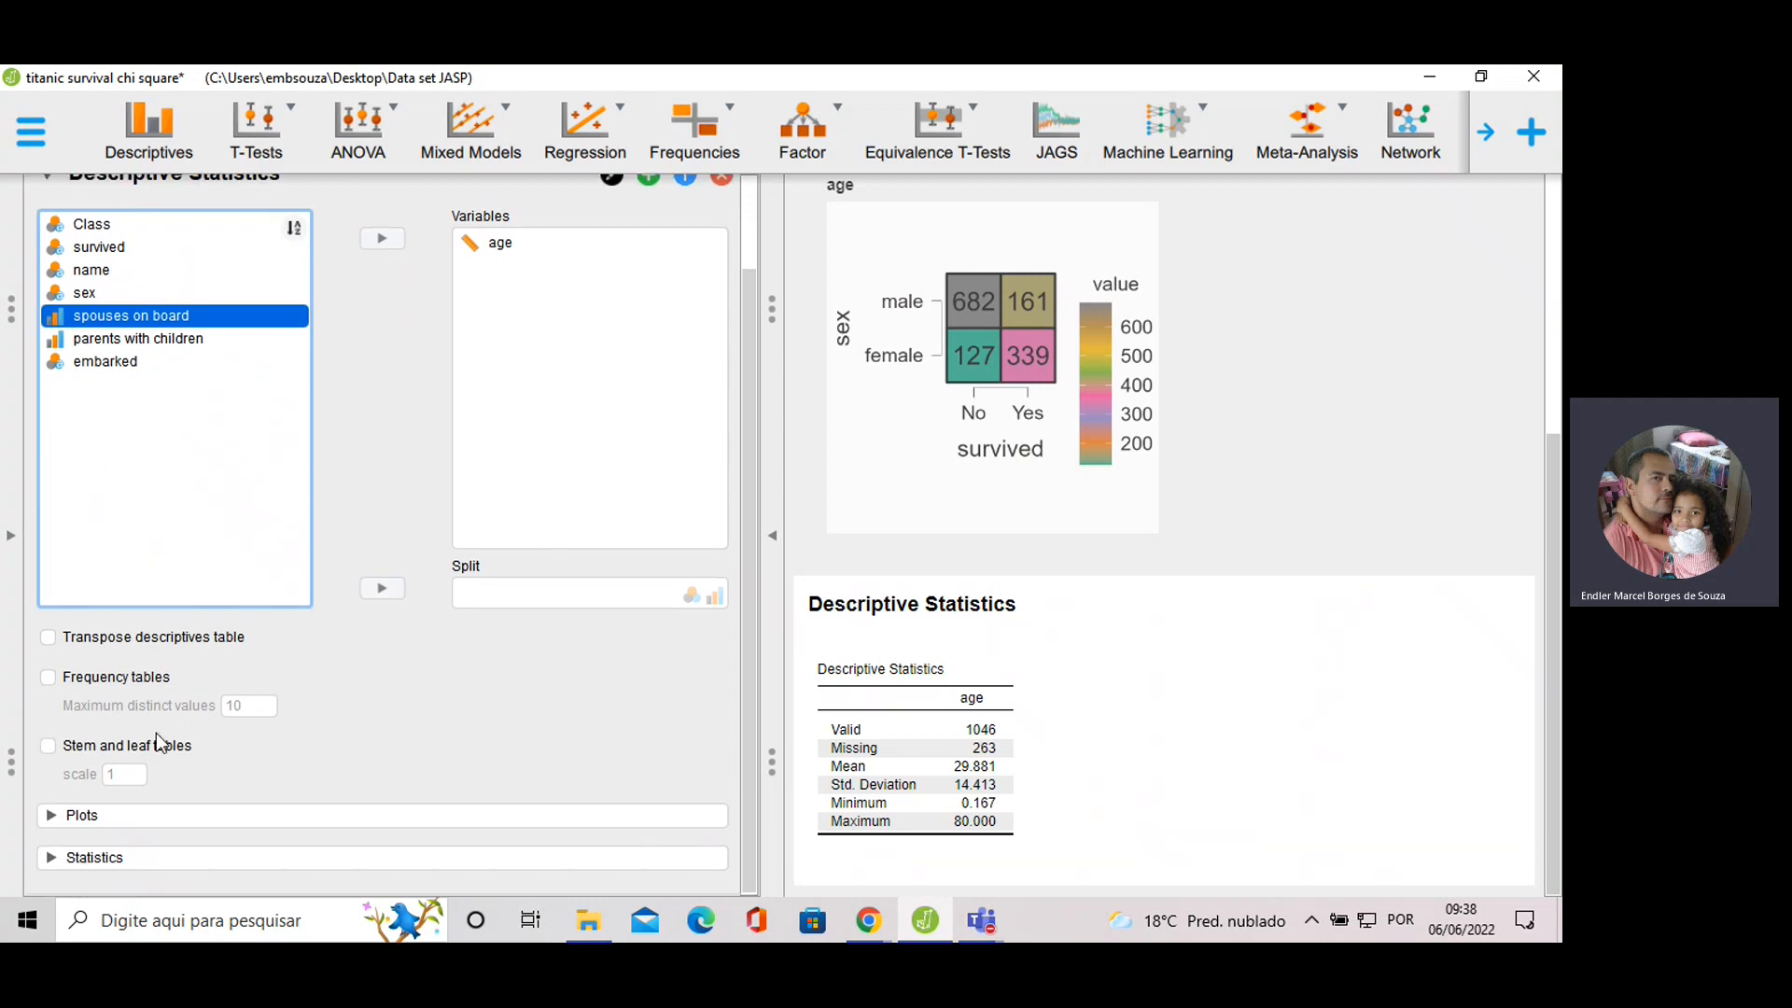
pyautogui.click(87, 858)
pyautogui.scroll(-5, 258, 626)
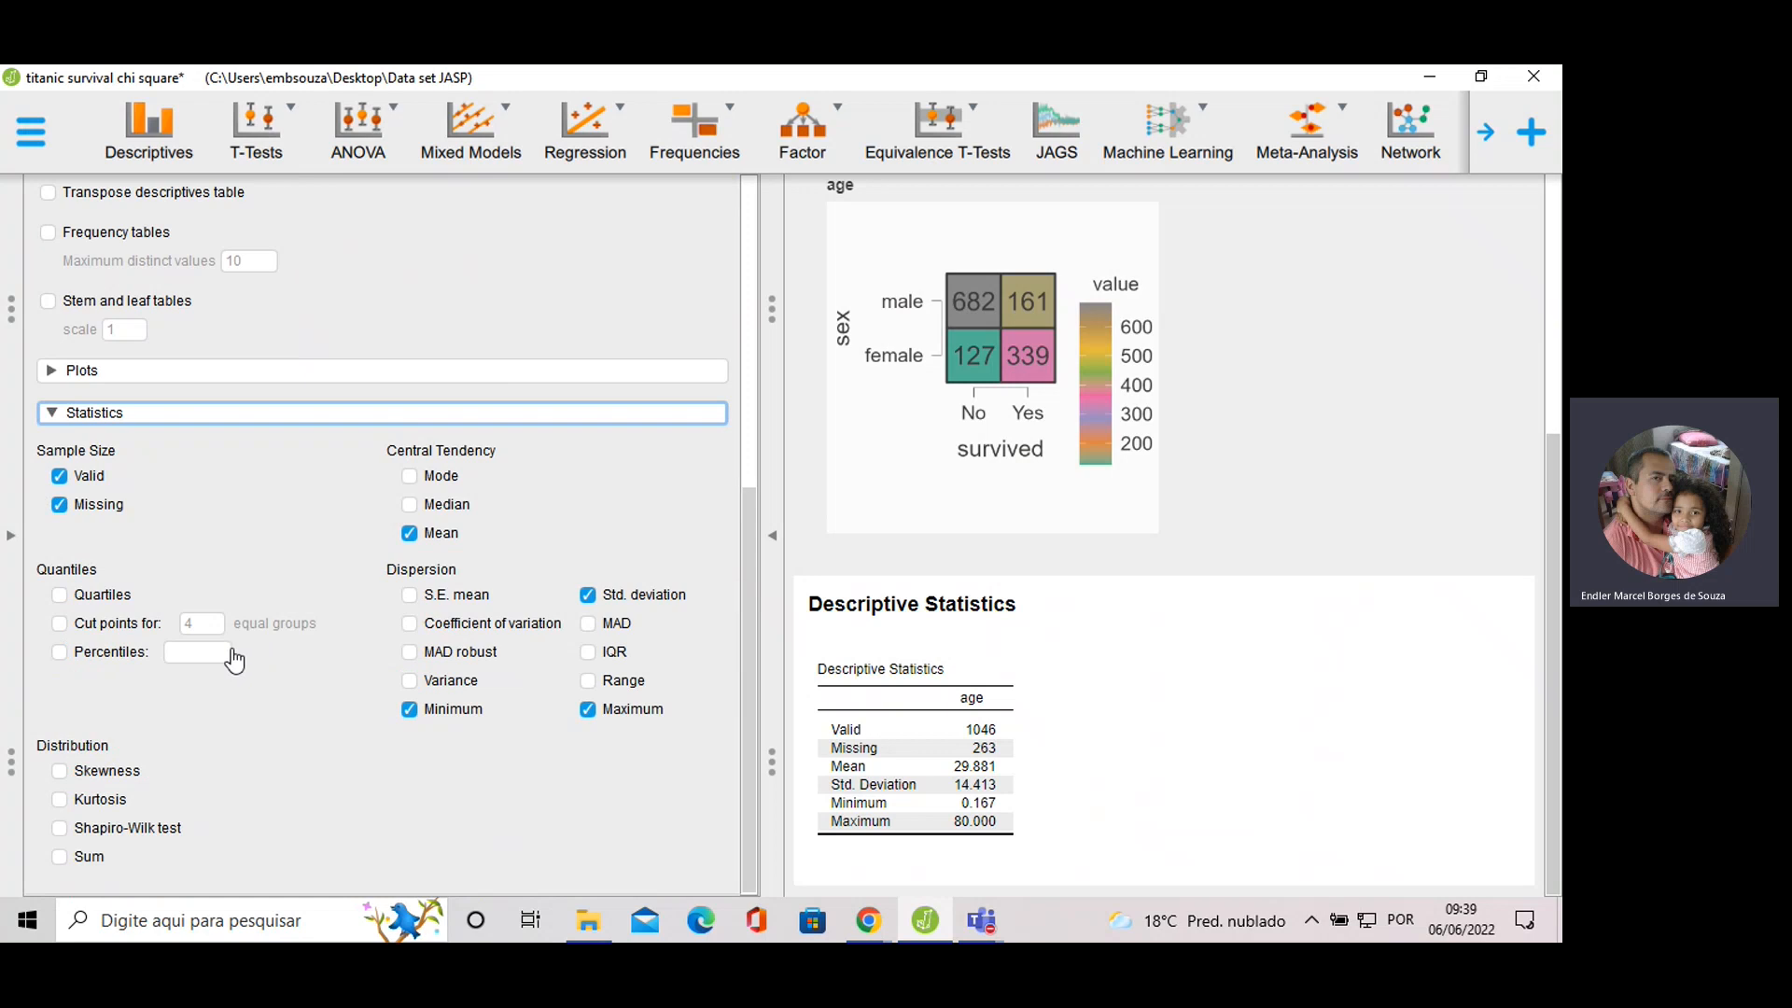
pyautogui.click(423, 511)
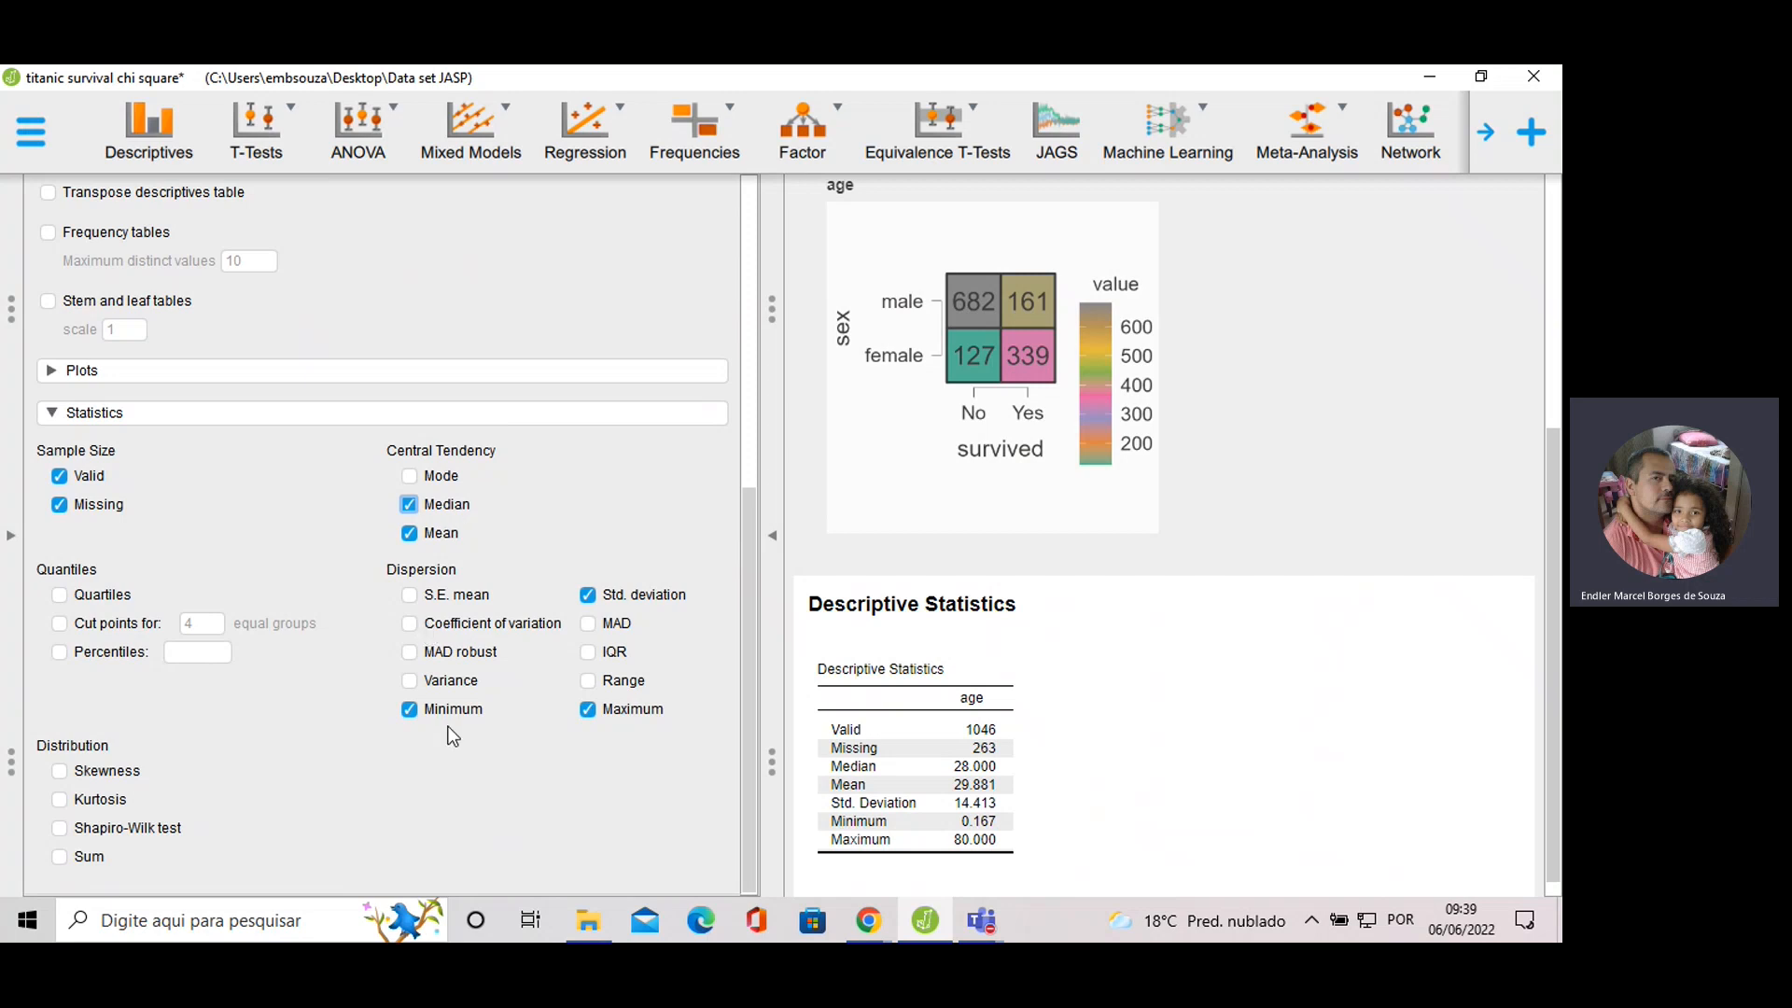
pyautogui.click(409, 680)
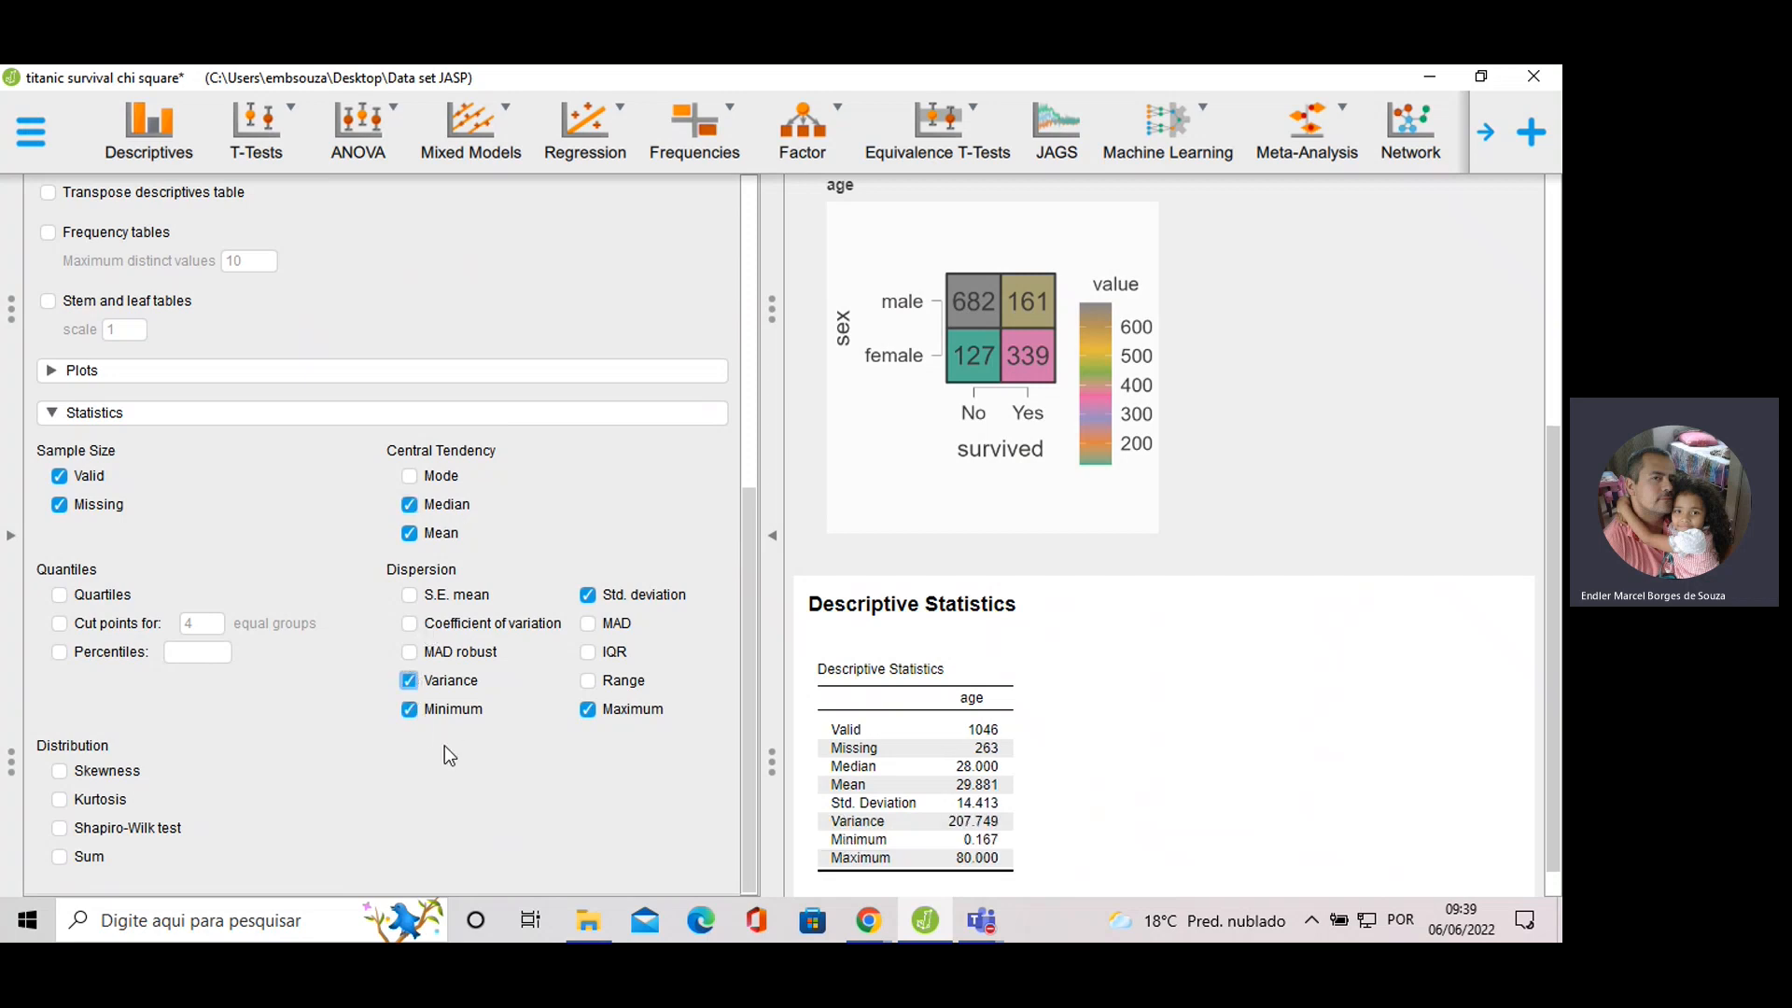
pyautogui.click(590, 682)
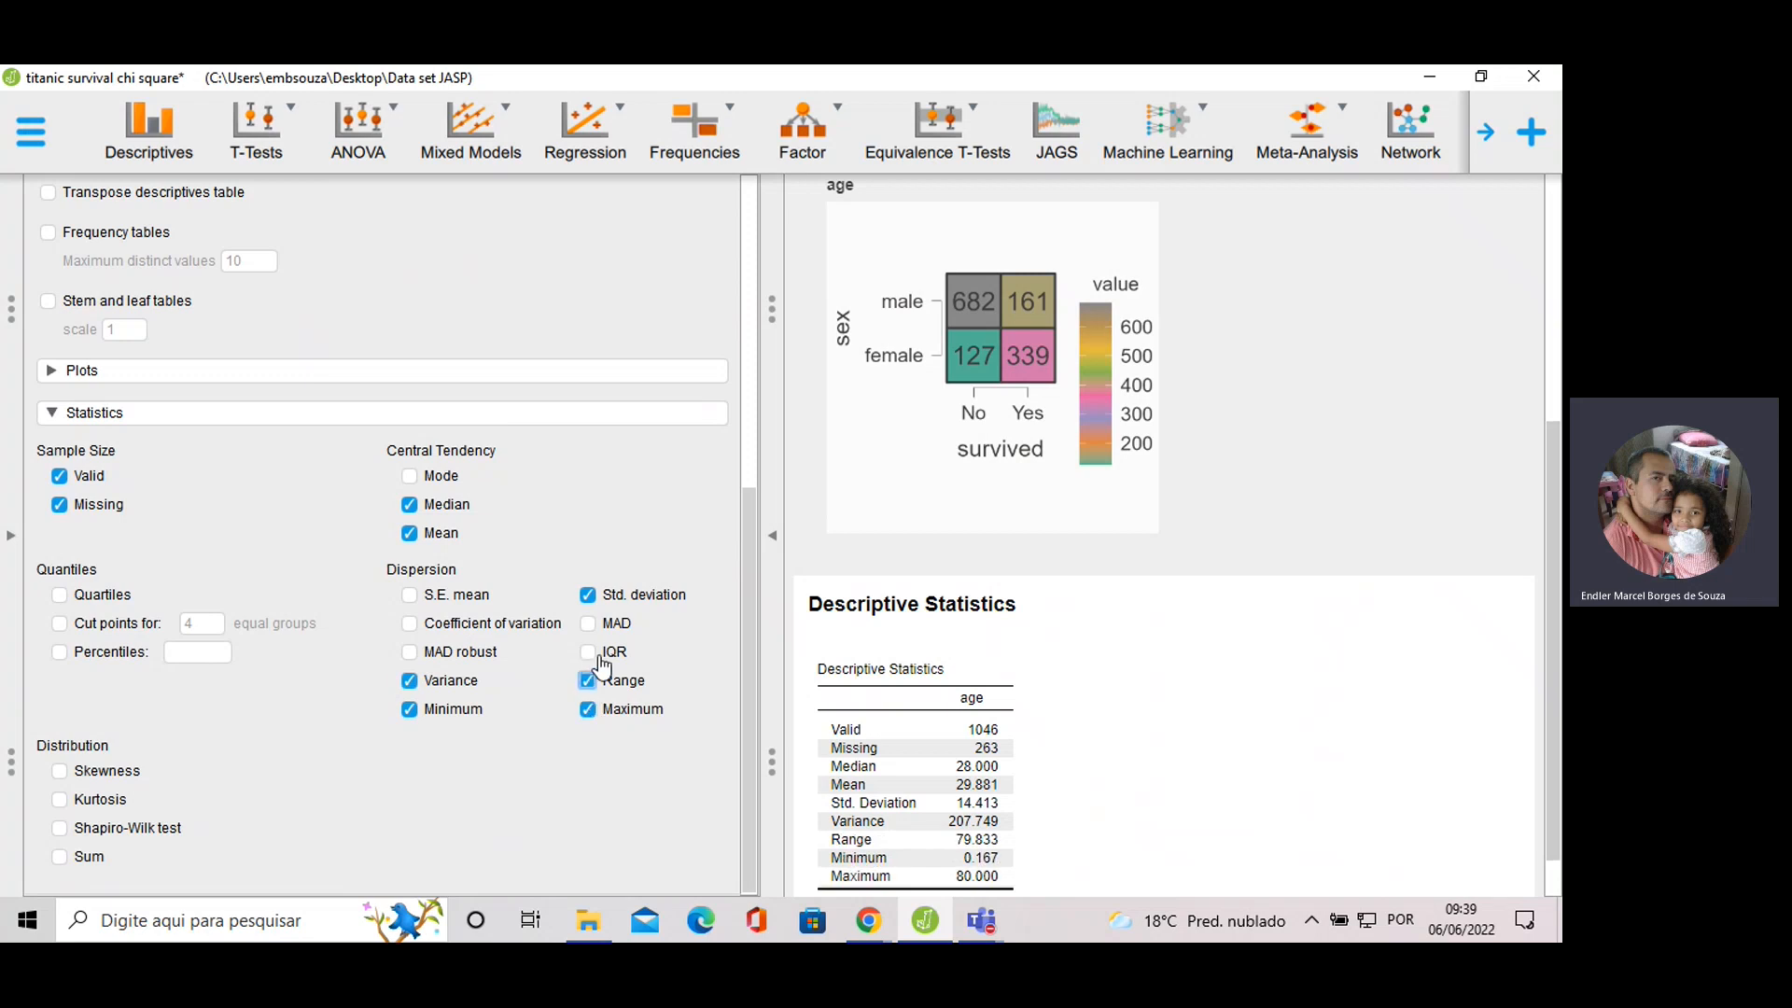
pyautogui.click(589, 653)
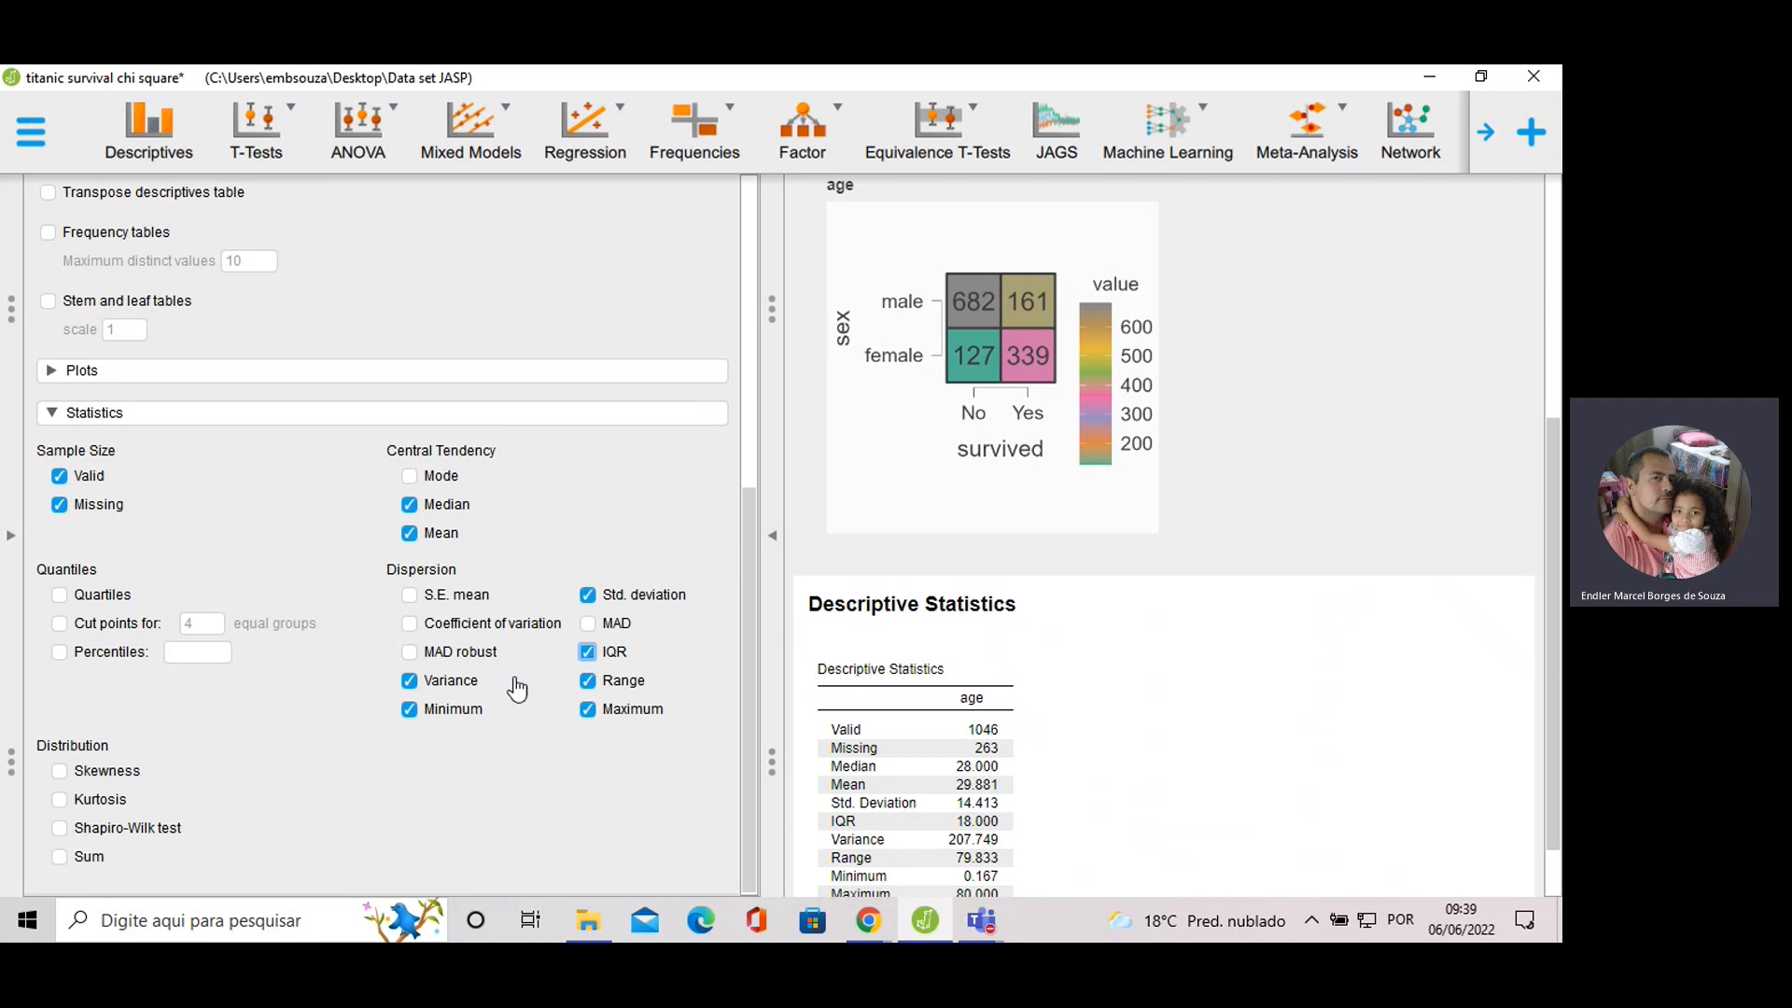
# Add skewness, kurtosis and the Shapiro-Wilk test to the age statistics and review the results table.
pyautogui.click(61, 772)
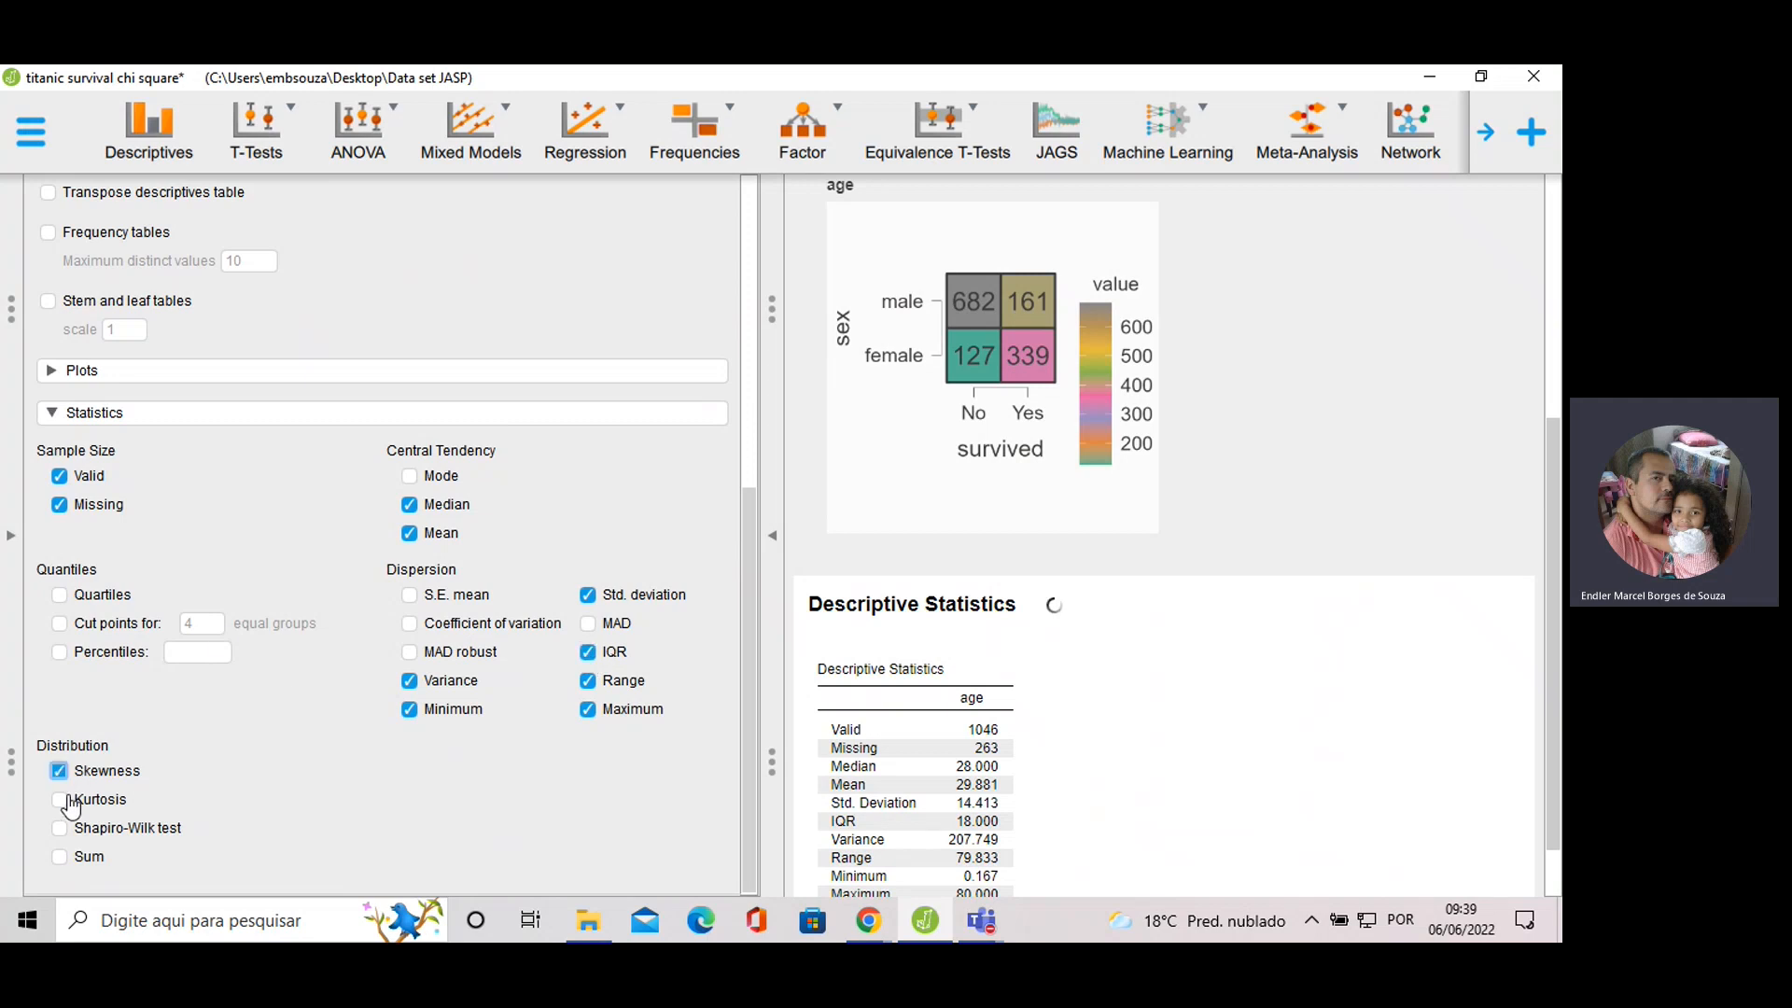
pyautogui.click(61, 801)
pyautogui.click(60, 830)
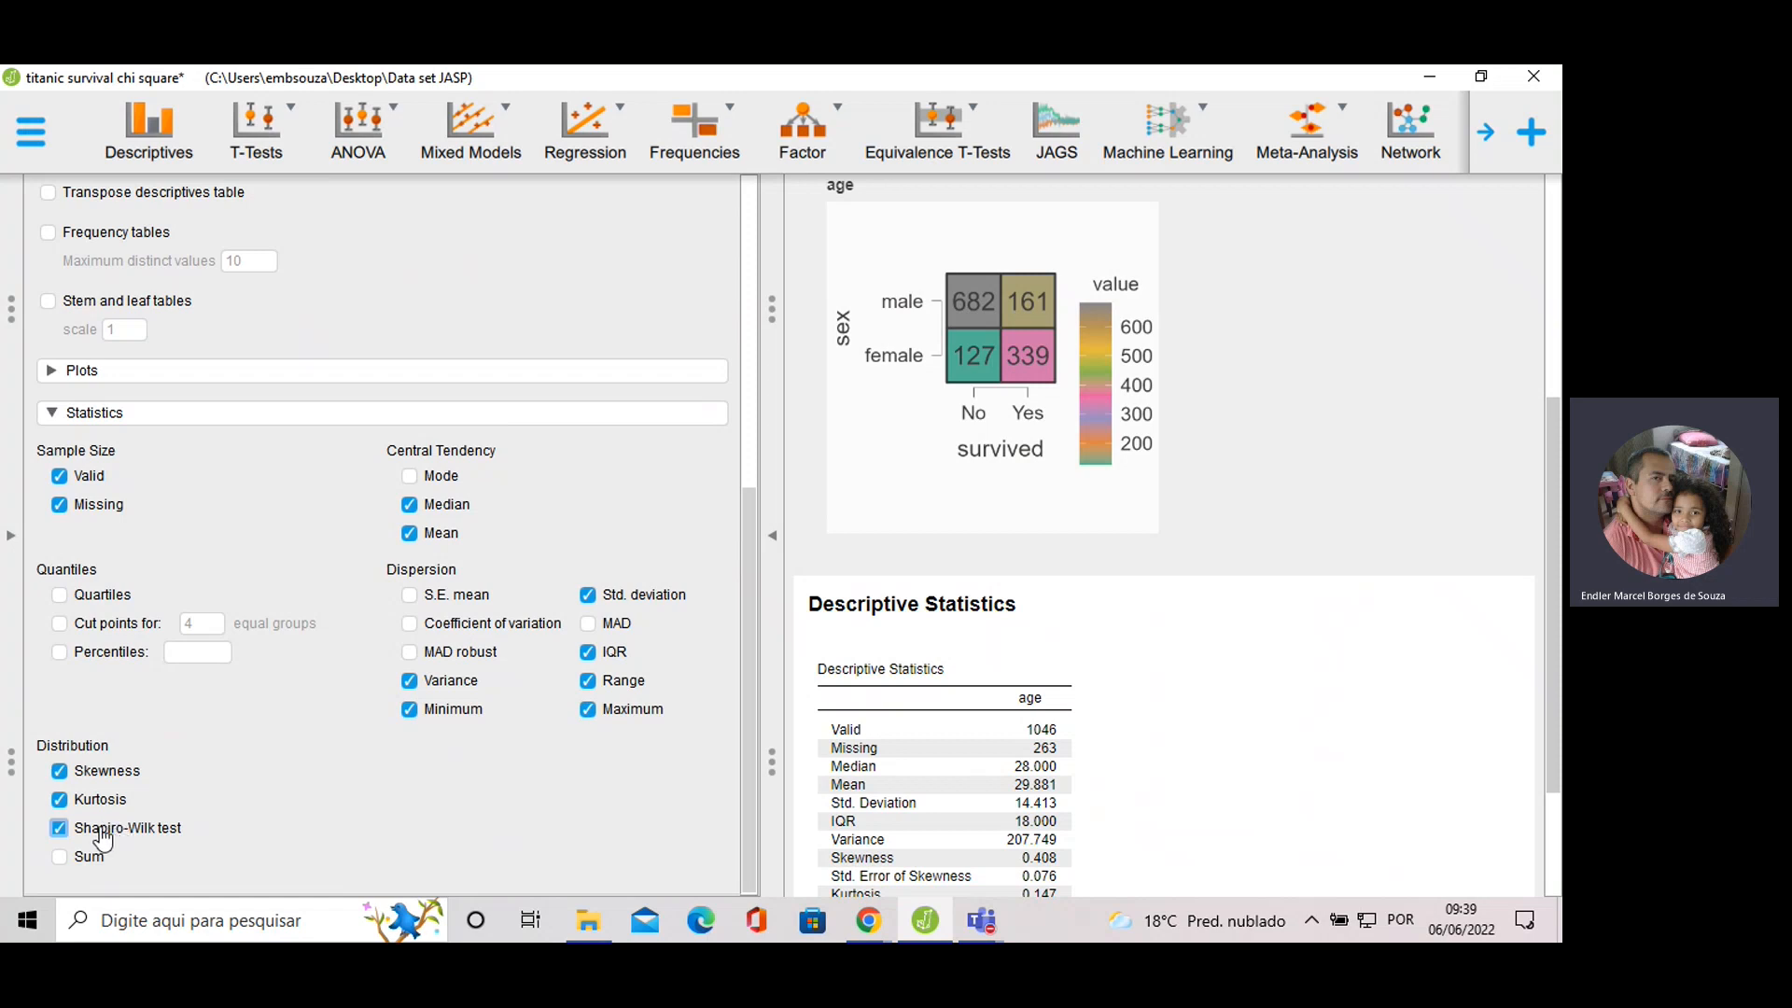
pyautogui.scroll(-2, 1082, 559)
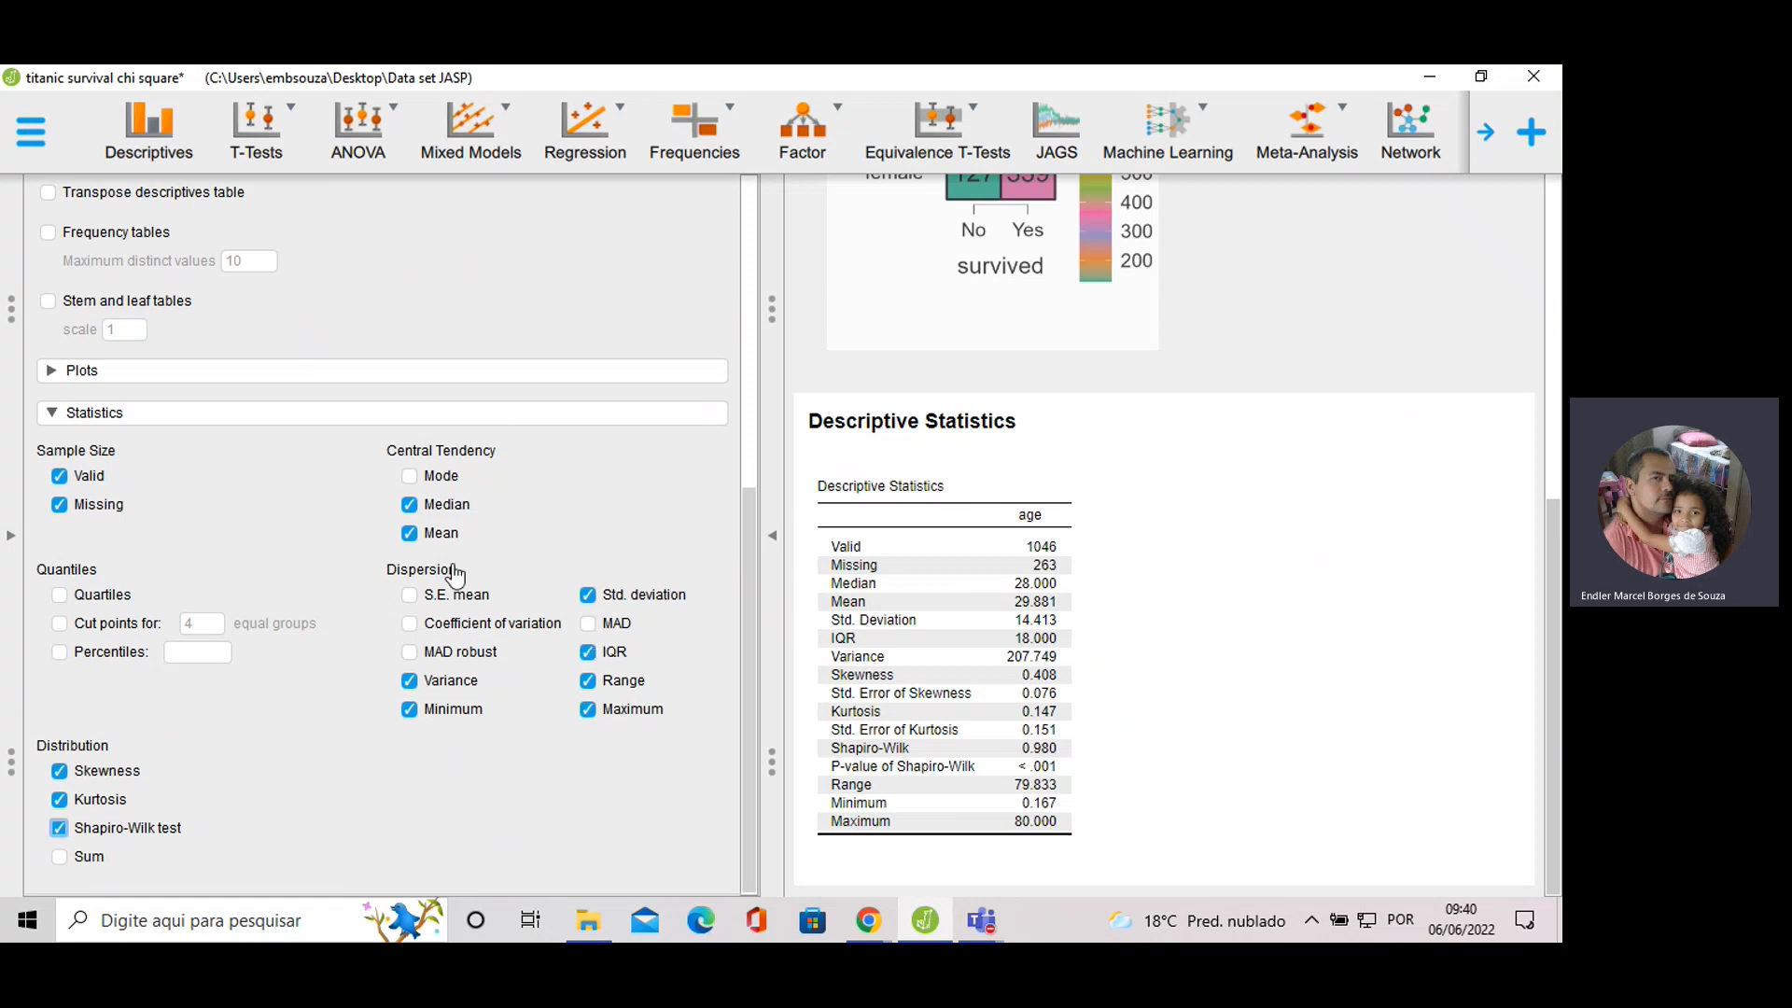
# Add a distribution plot of age with the density curve displayed and inspect its shape.
pyautogui.scroll(5, 308, 576)
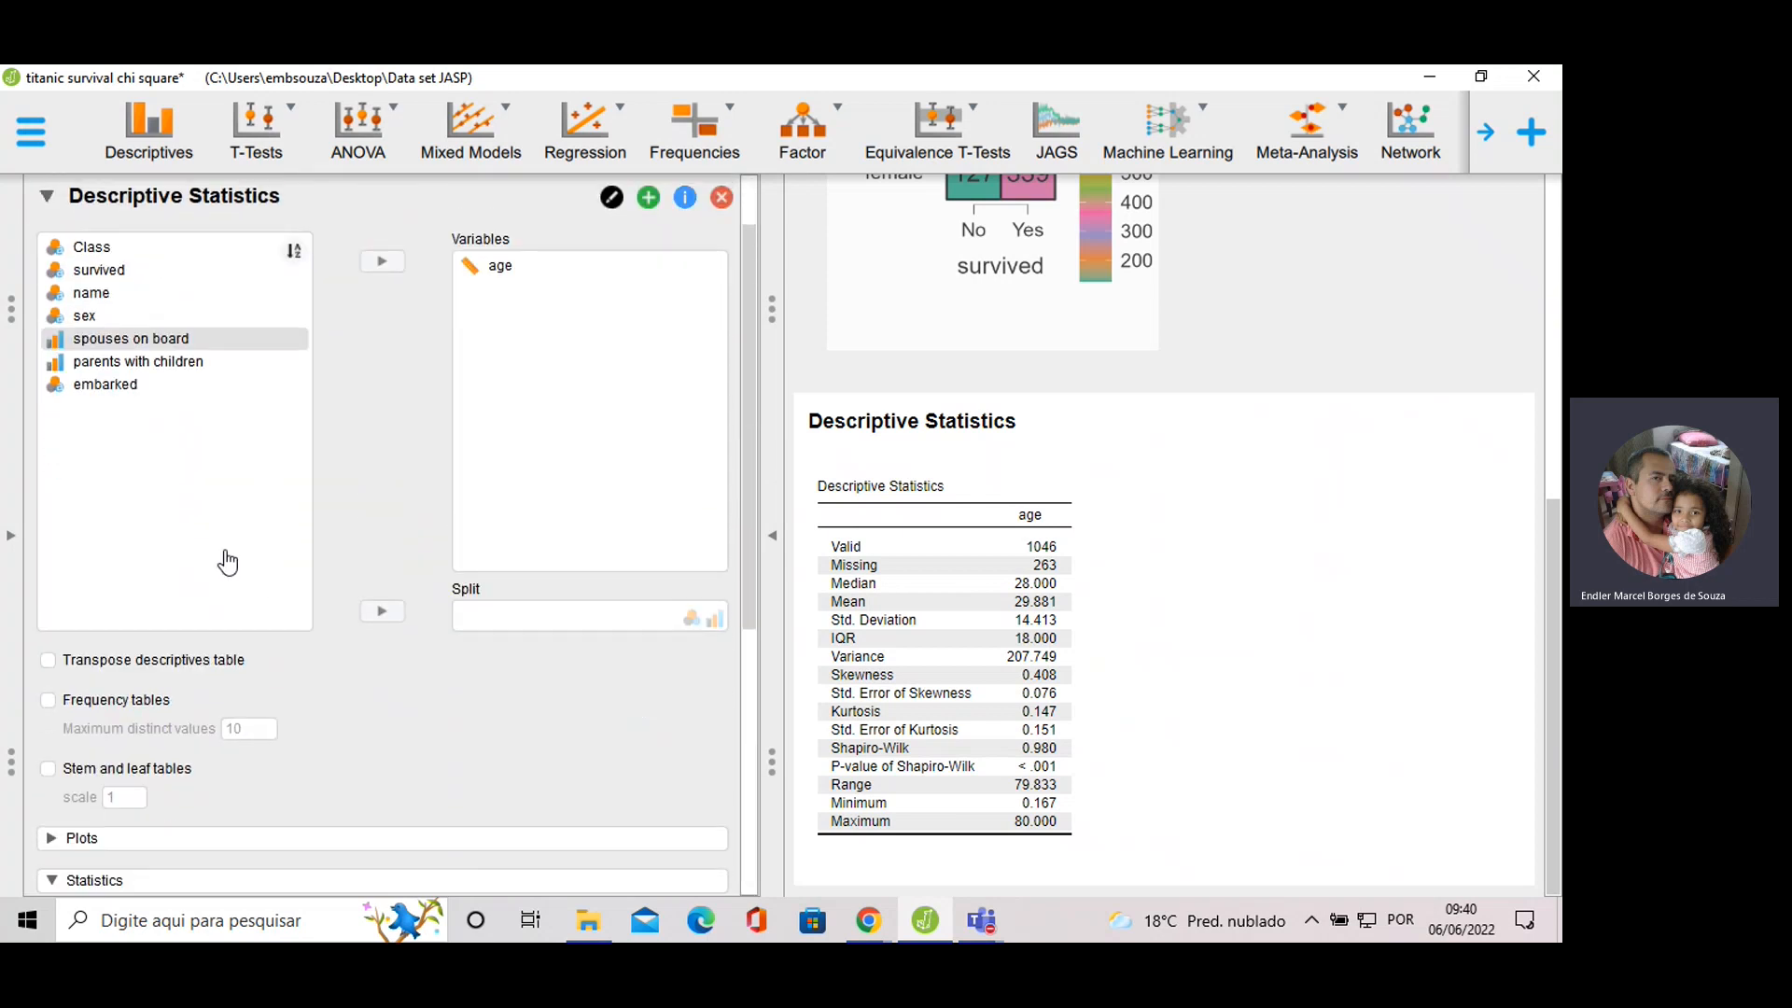
pyautogui.scroll(-1, 224, 570)
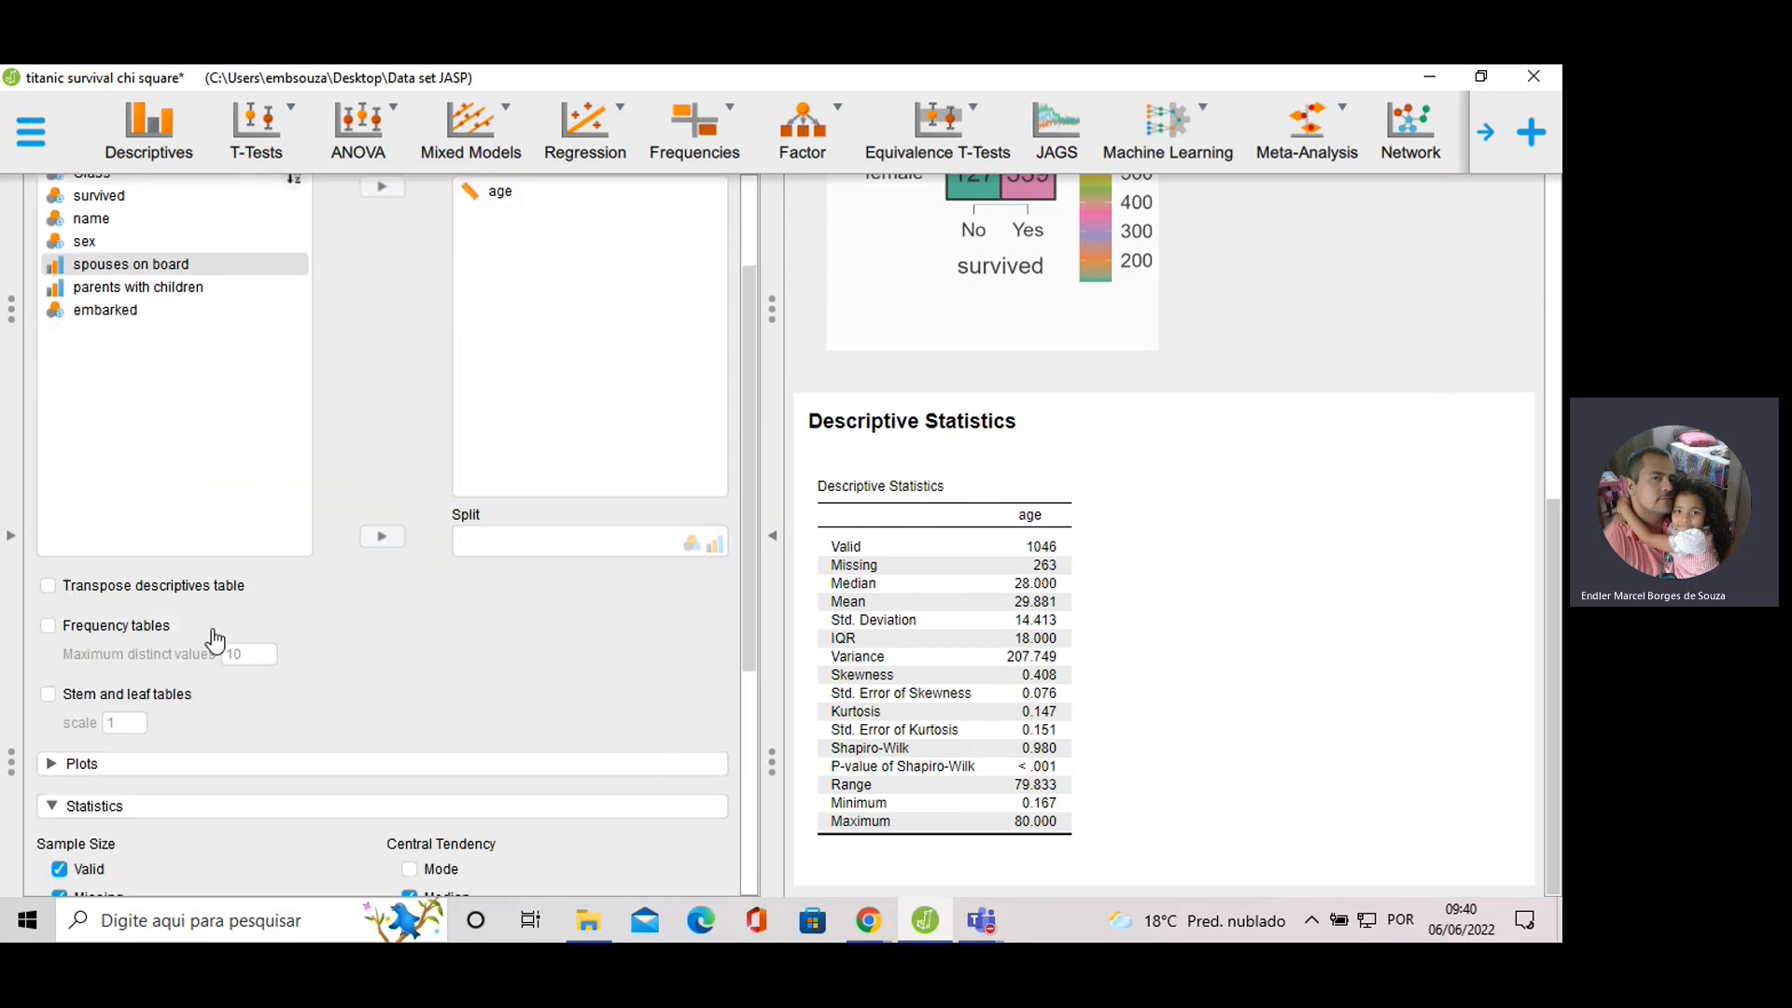
pyautogui.click(79, 756)
pyautogui.scroll(-6, 128, 595)
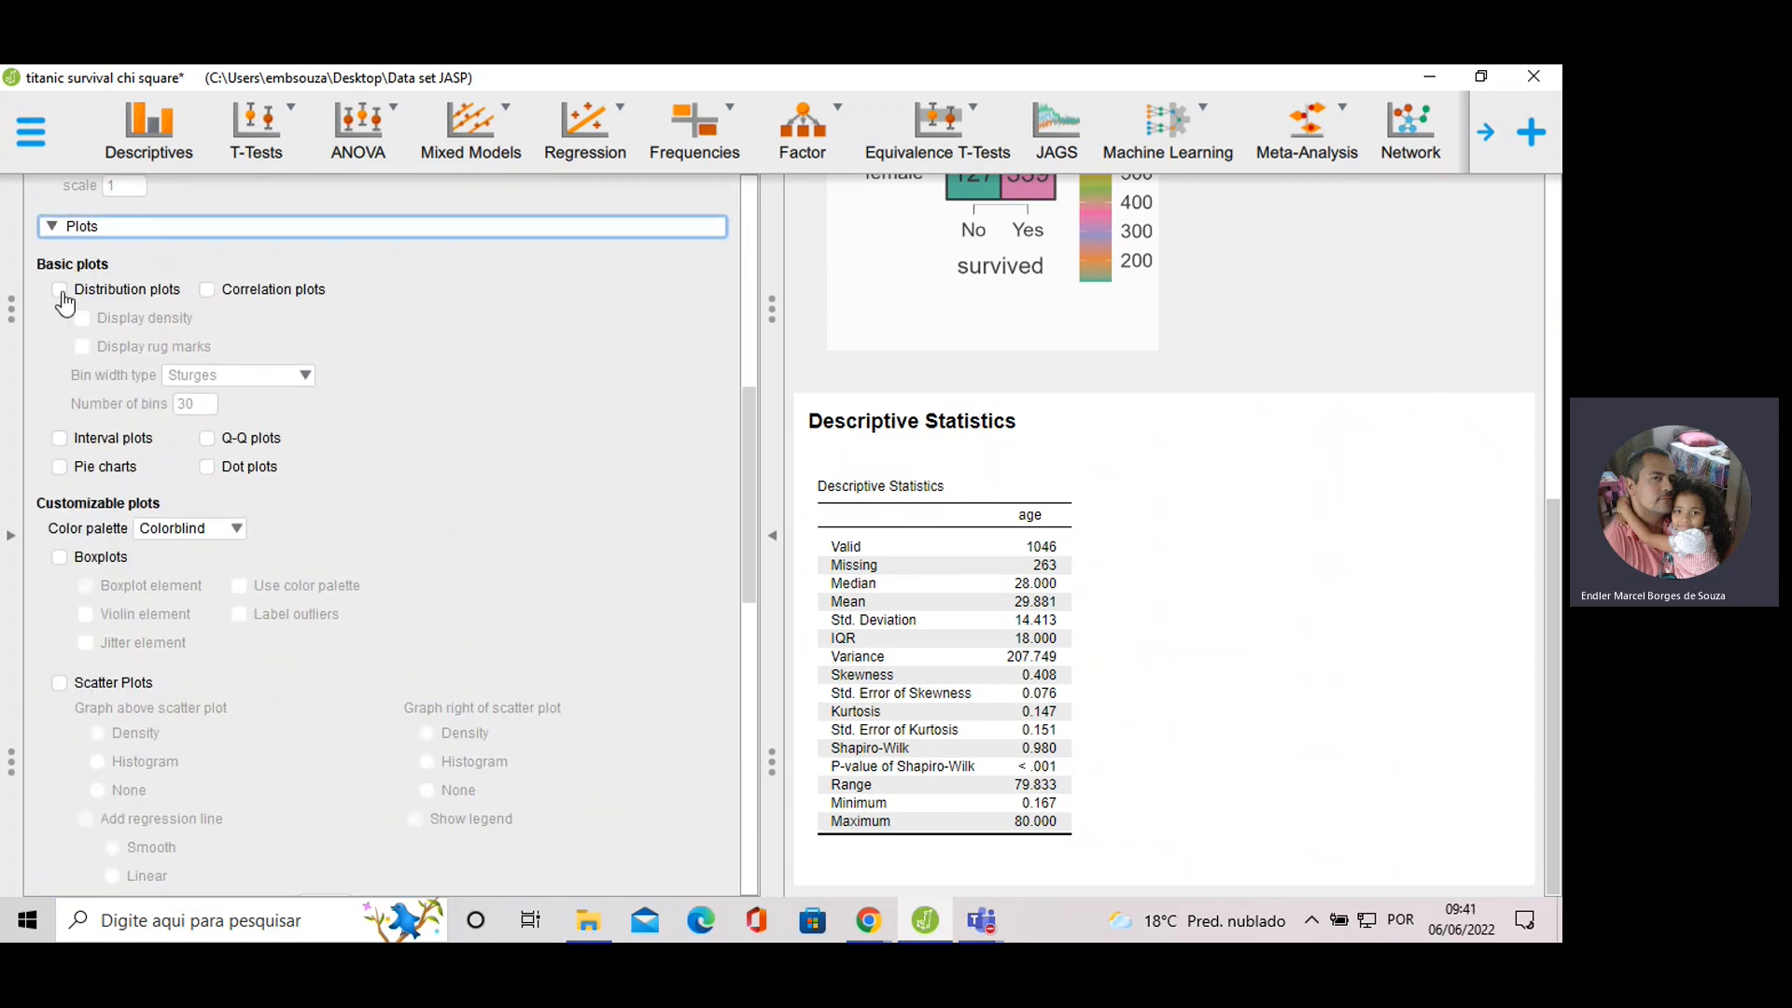
pyautogui.click(60, 290)
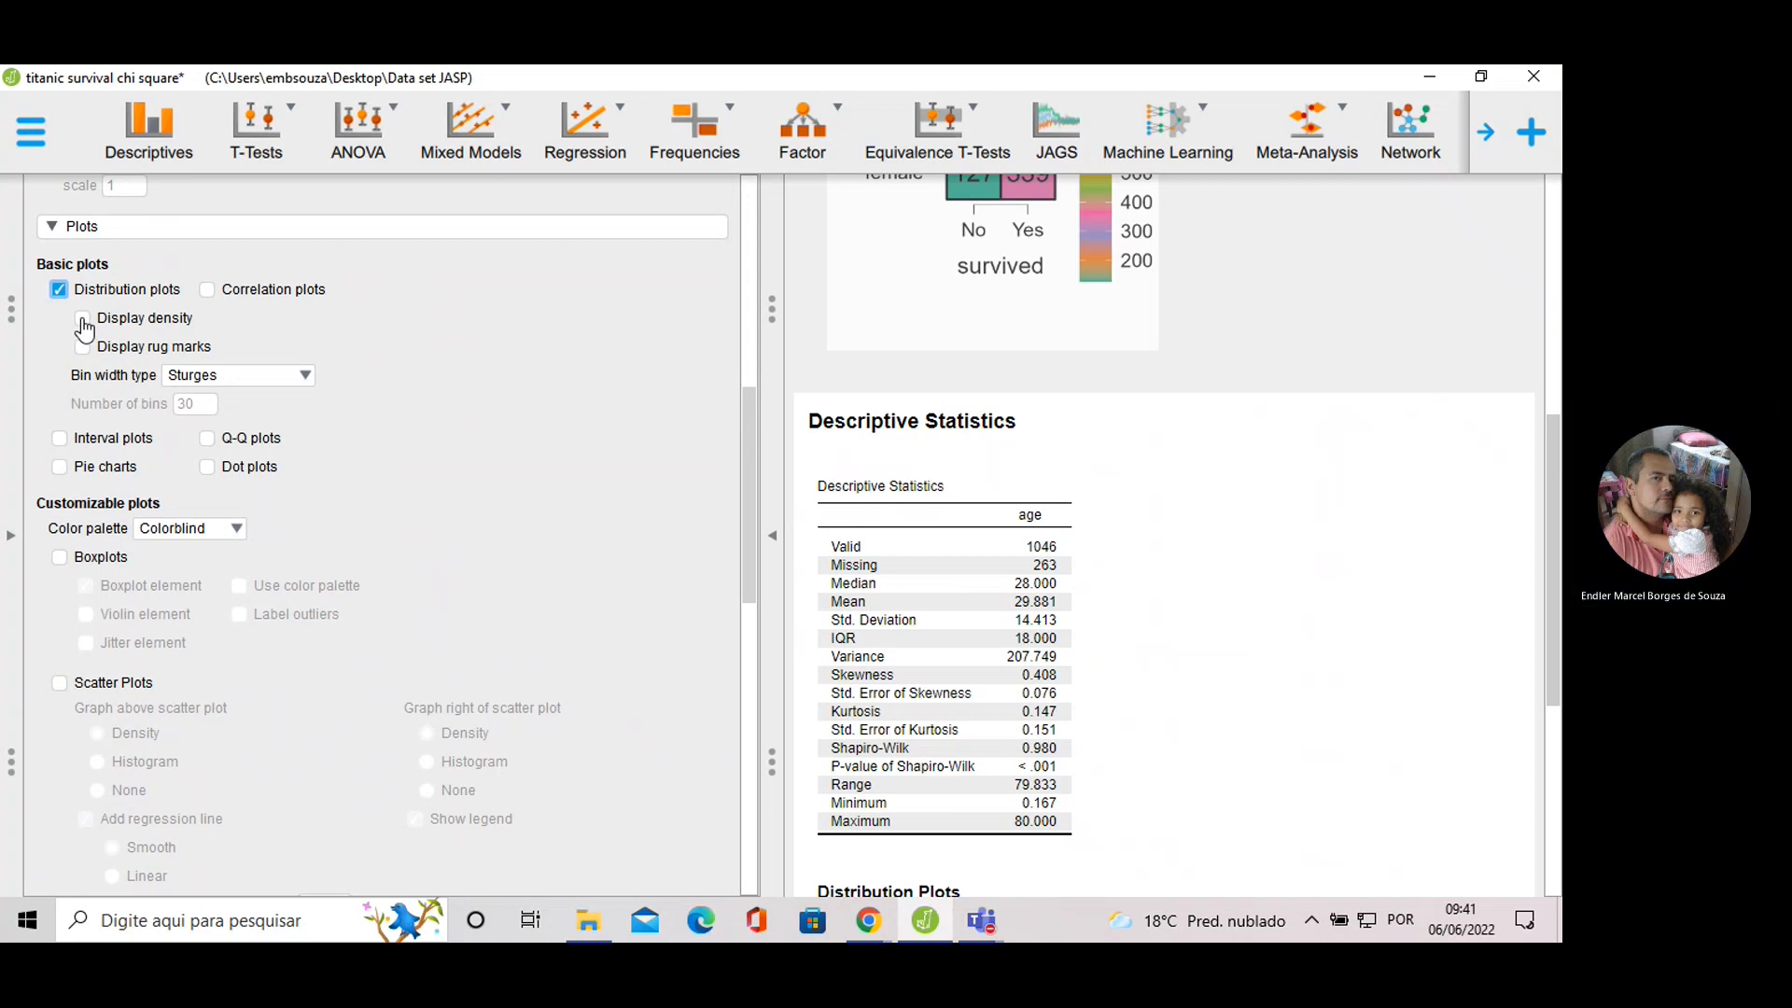
pyautogui.click(83, 320)
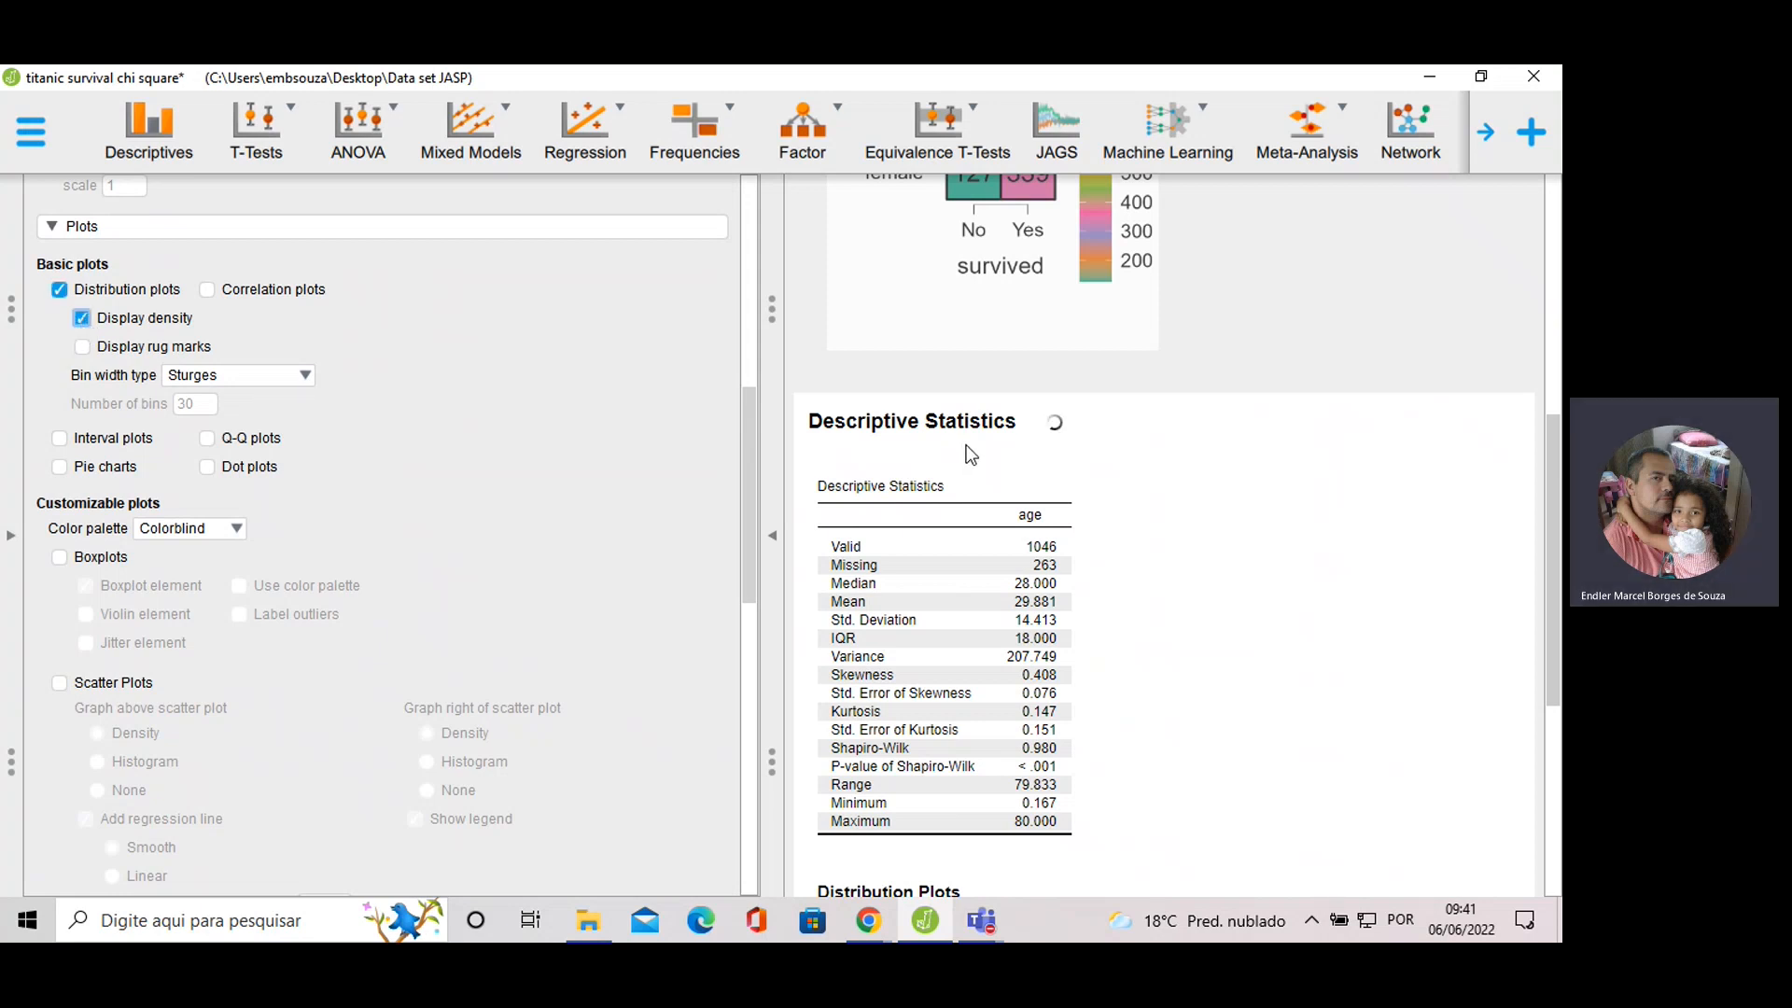
pyautogui.scroll(-4, 1017, 465)
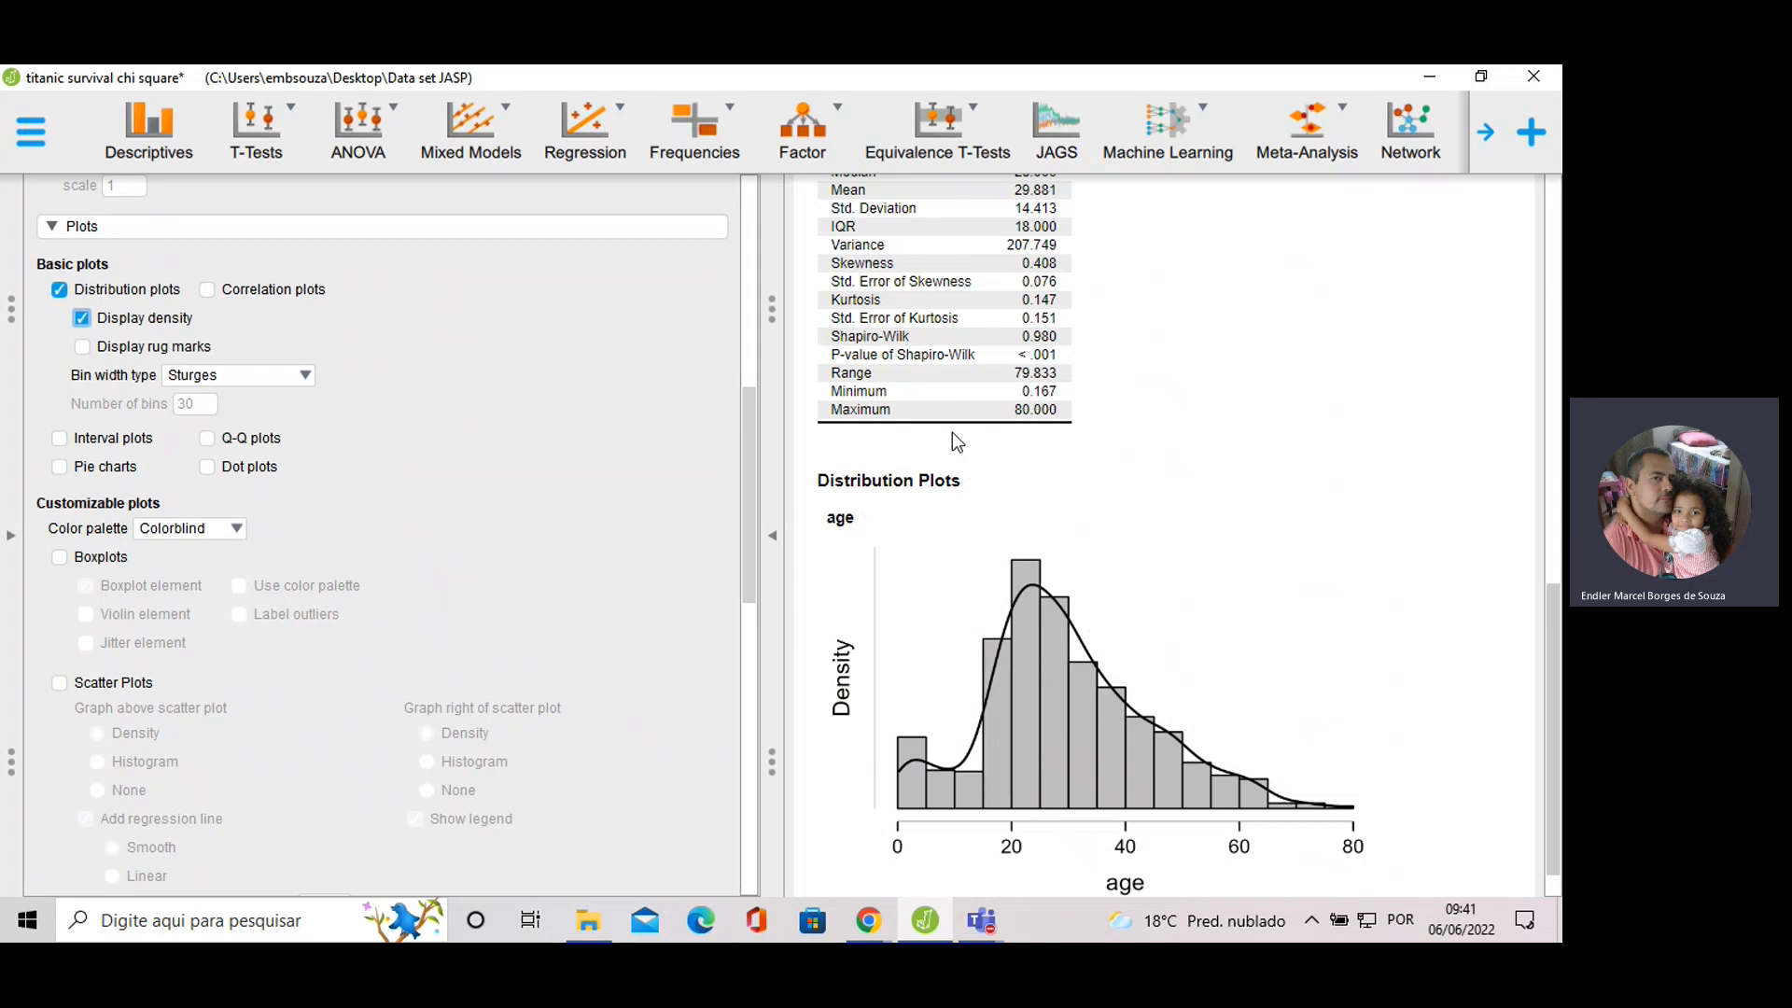
pyautogui.scroll(1, 881, 300)
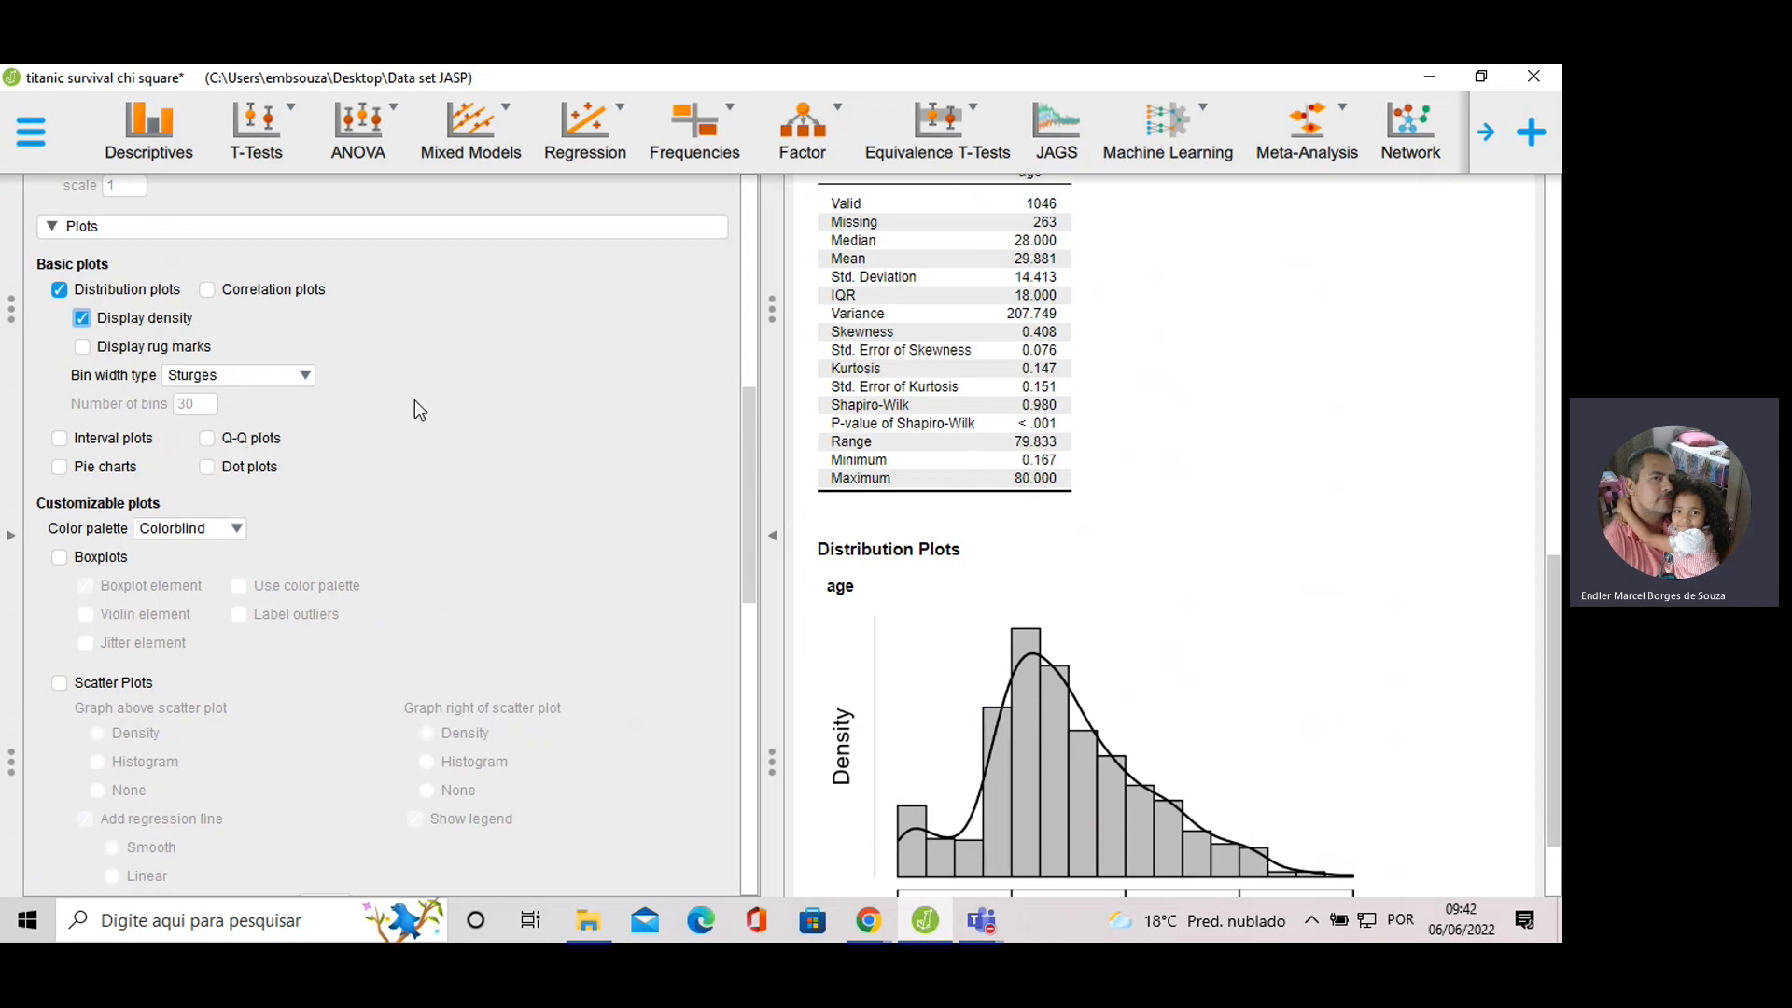
# Add a Q-Q plot for age and compare it with the distribution plot.
pyautogui.click(208, 440)
pyautogui.scroll(-1, 1242, 346)
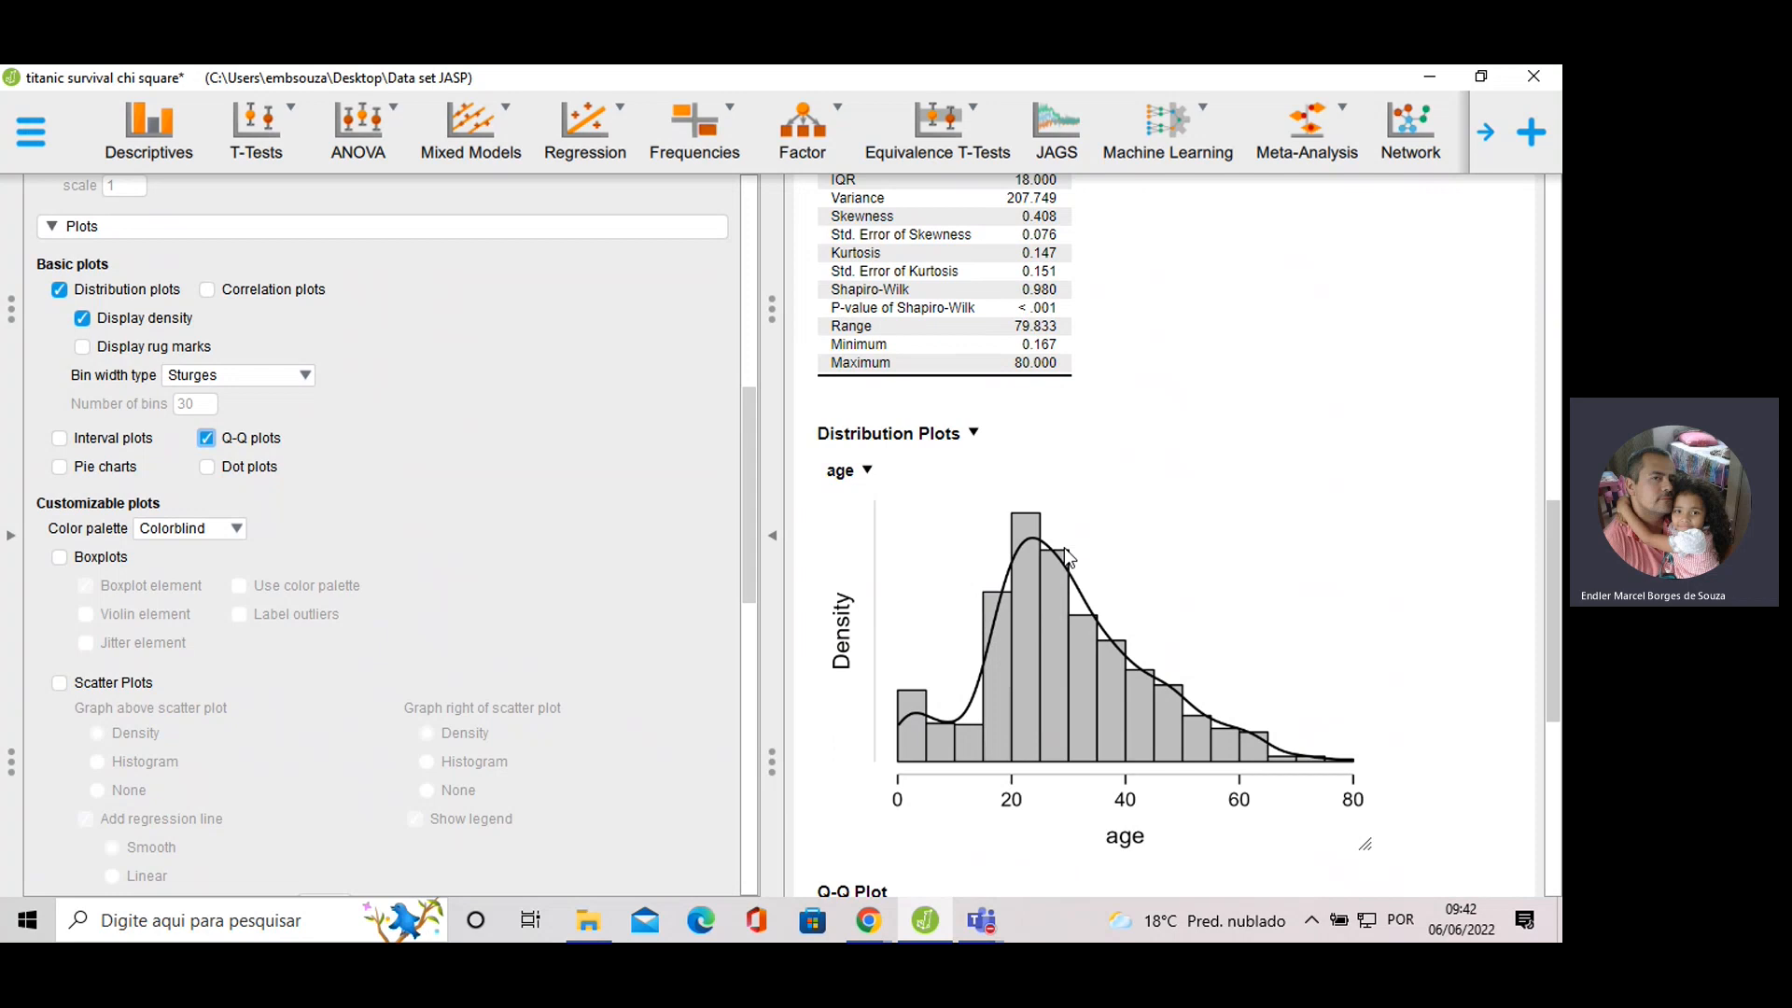
pyautogui.scroll(-4, 1012, 429)
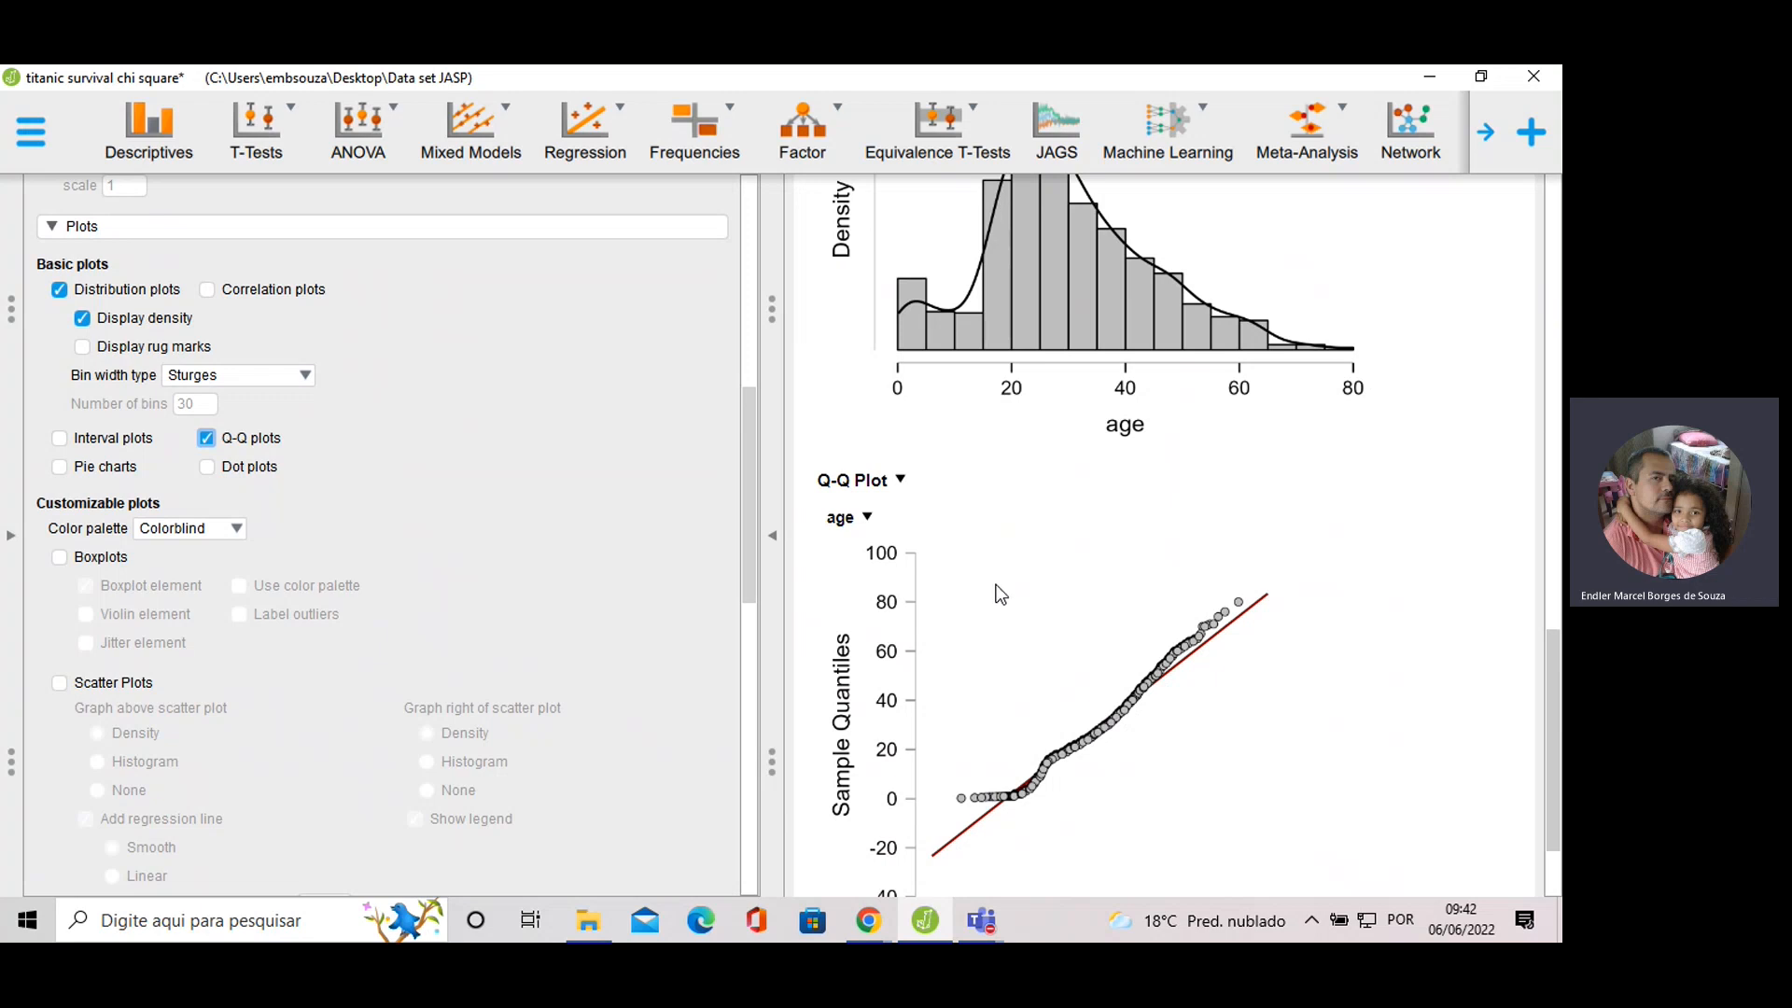
pyautogui.scroll(-1, 997, 592)
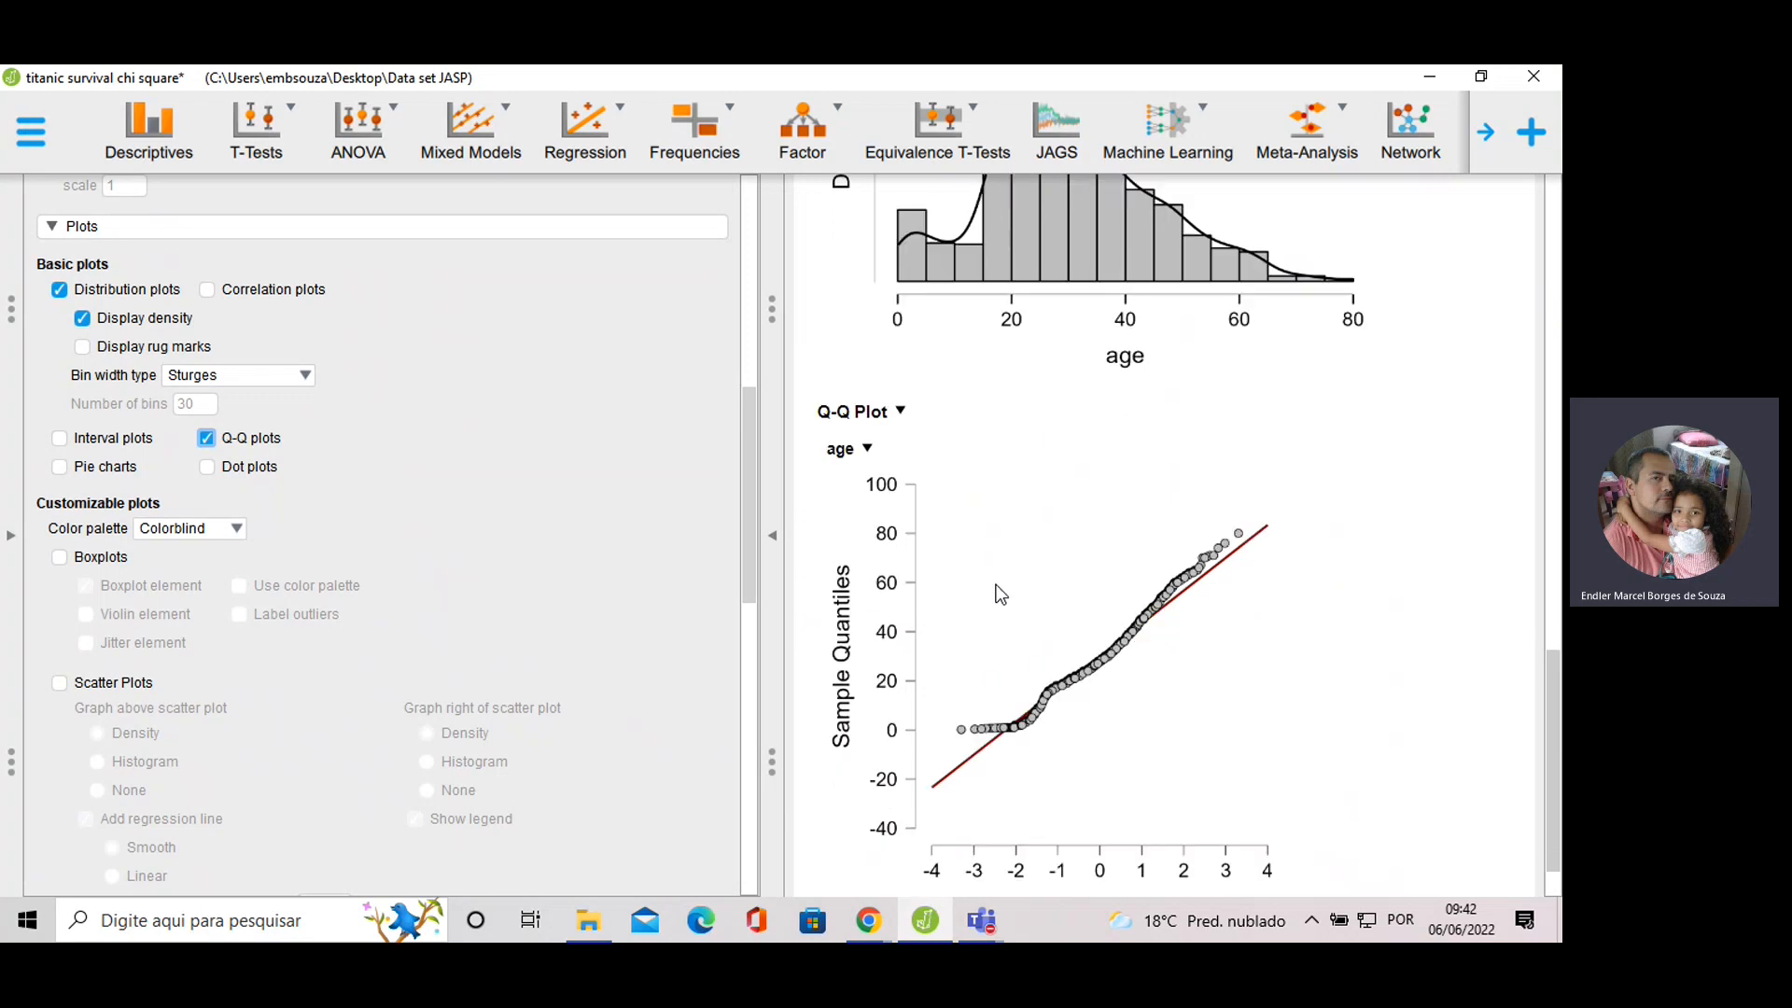
pyautogui.scroll(-1, 992, 494)
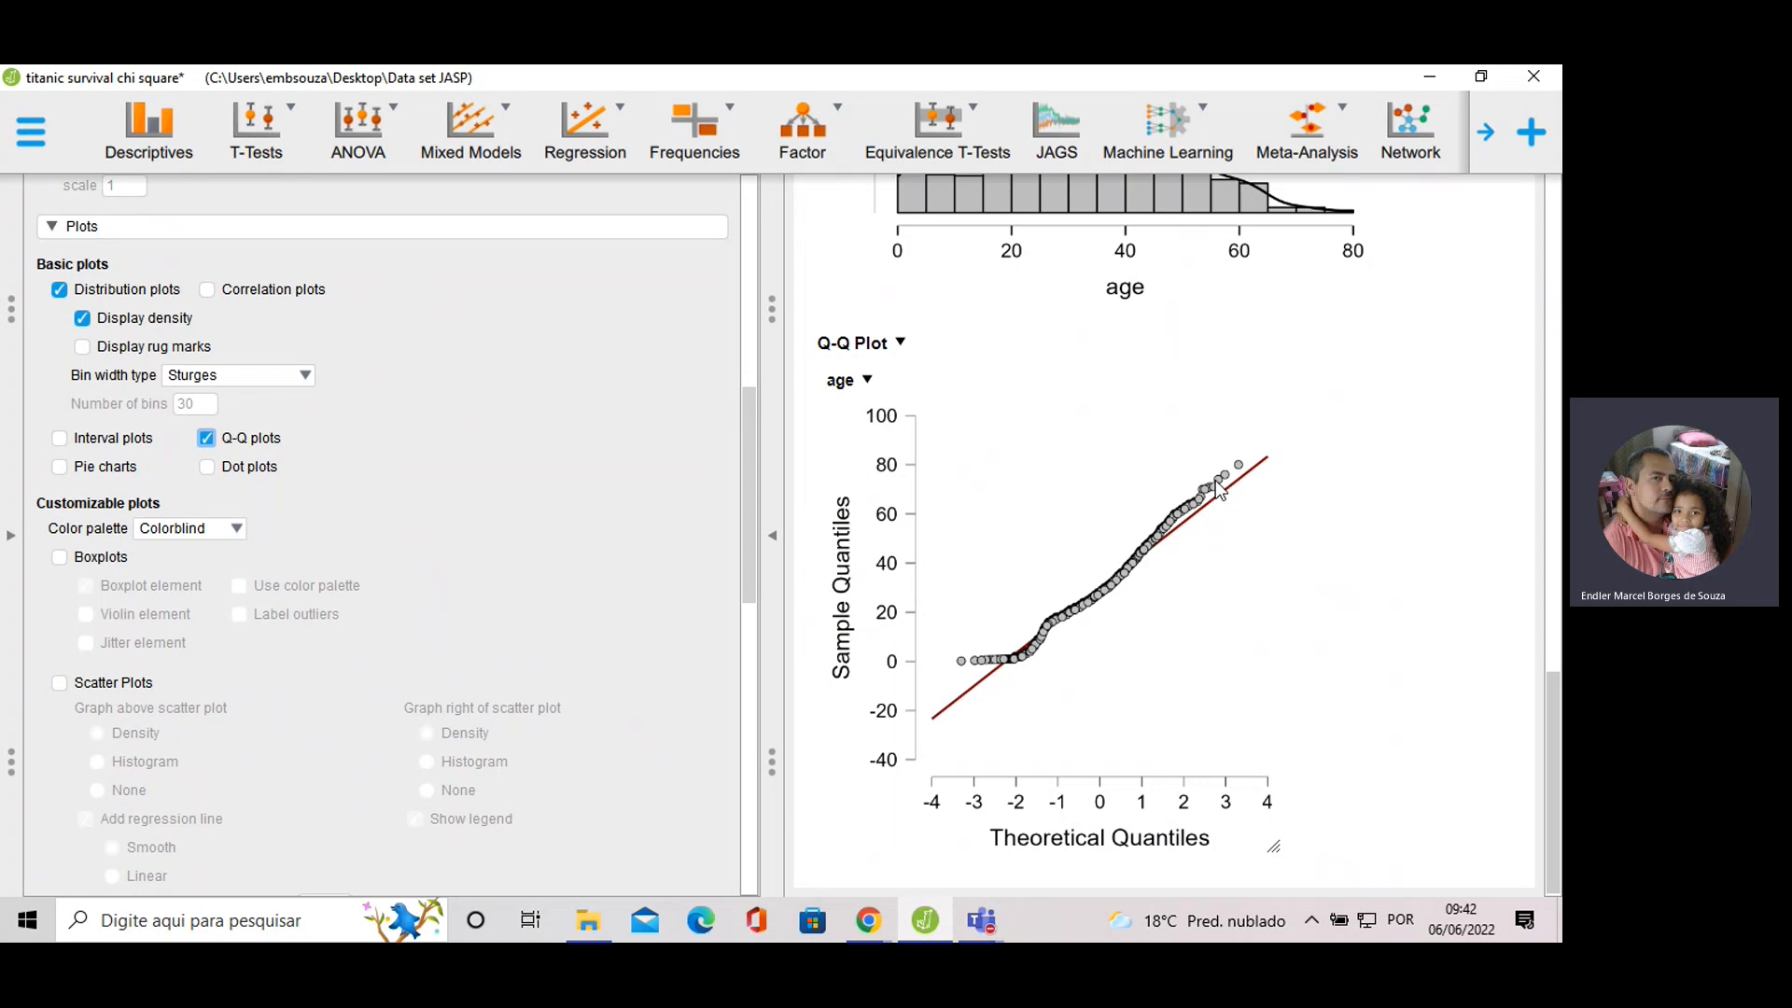
pyautogui.scroll(3, 1215, 480)
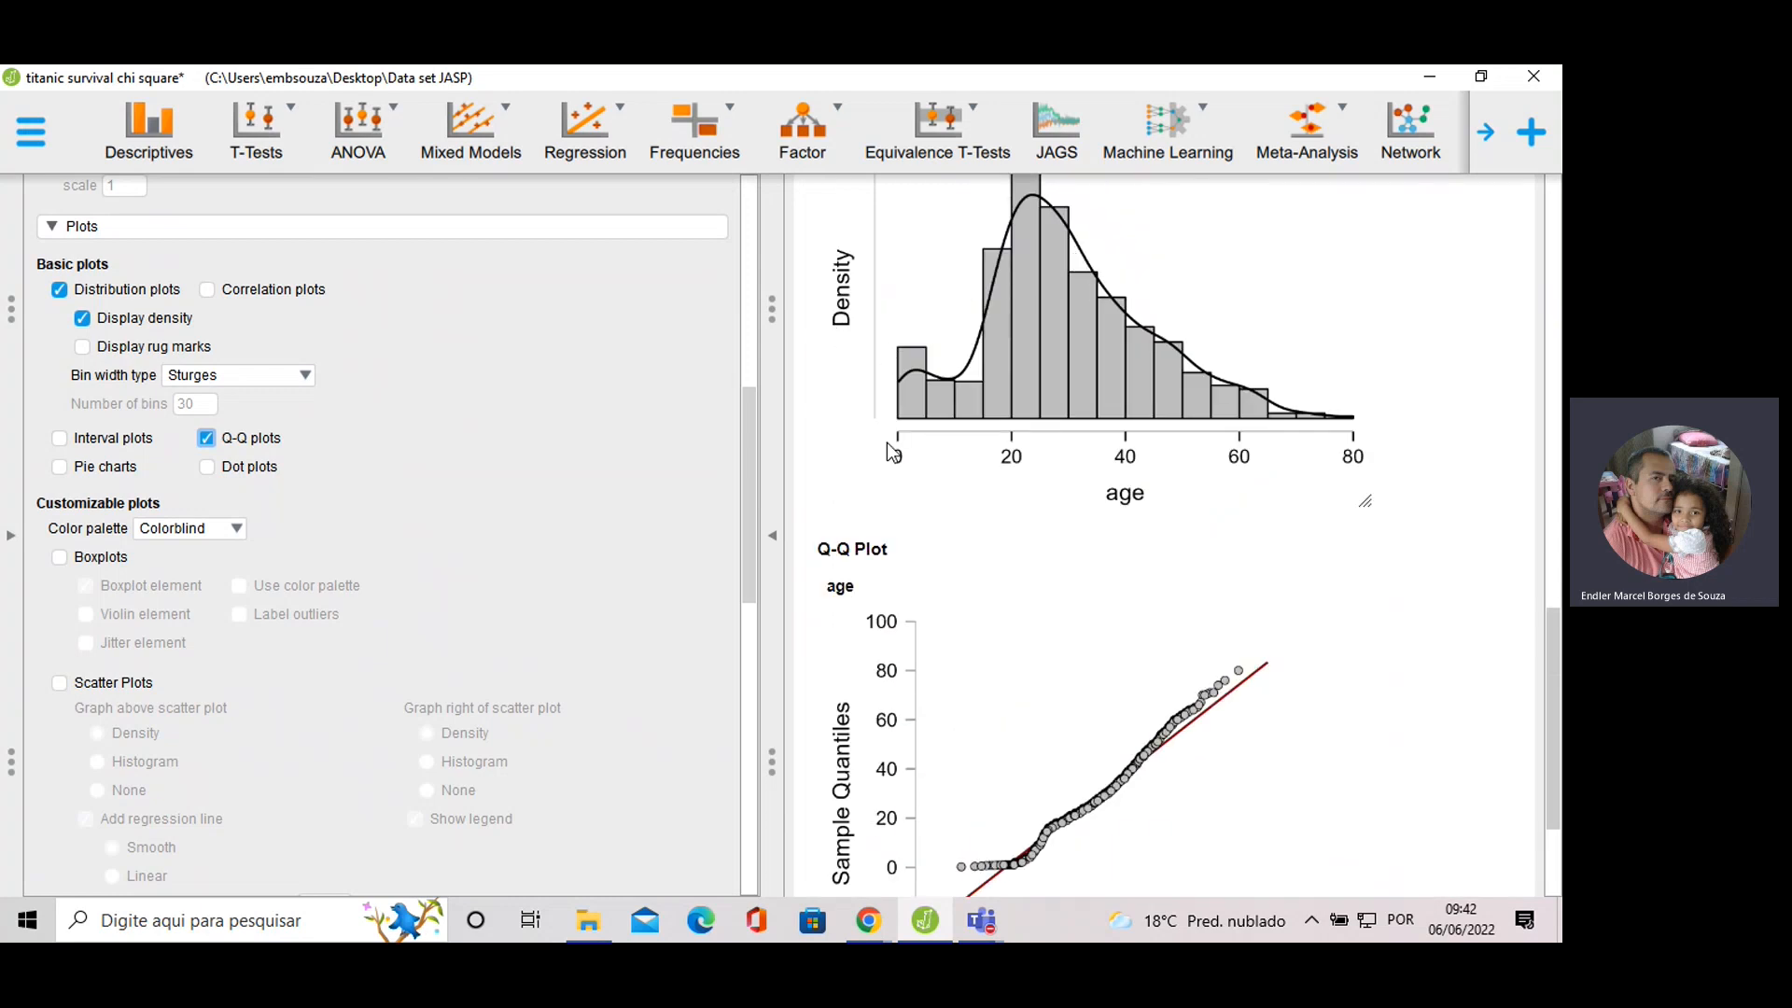
pyautogui.scroll(-2, 956, 513)
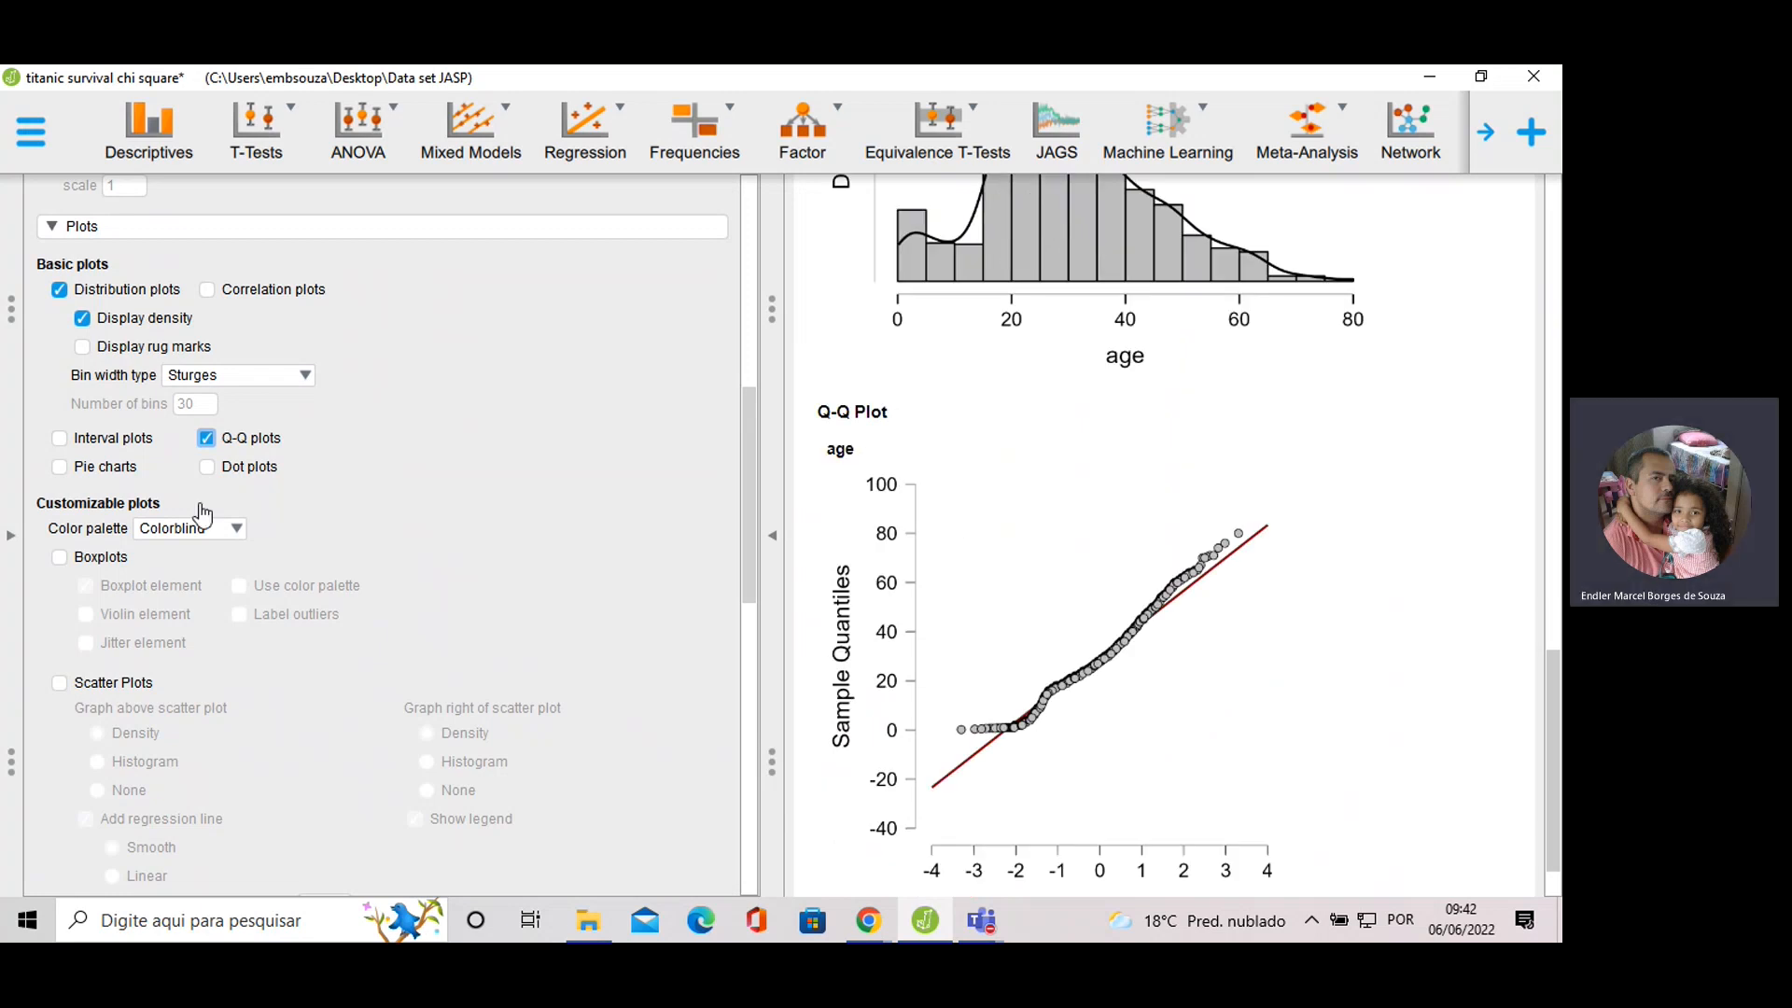
# Add a boxplot of age with labelled outliers and a violin element.
pyautogui.click(59, 557)
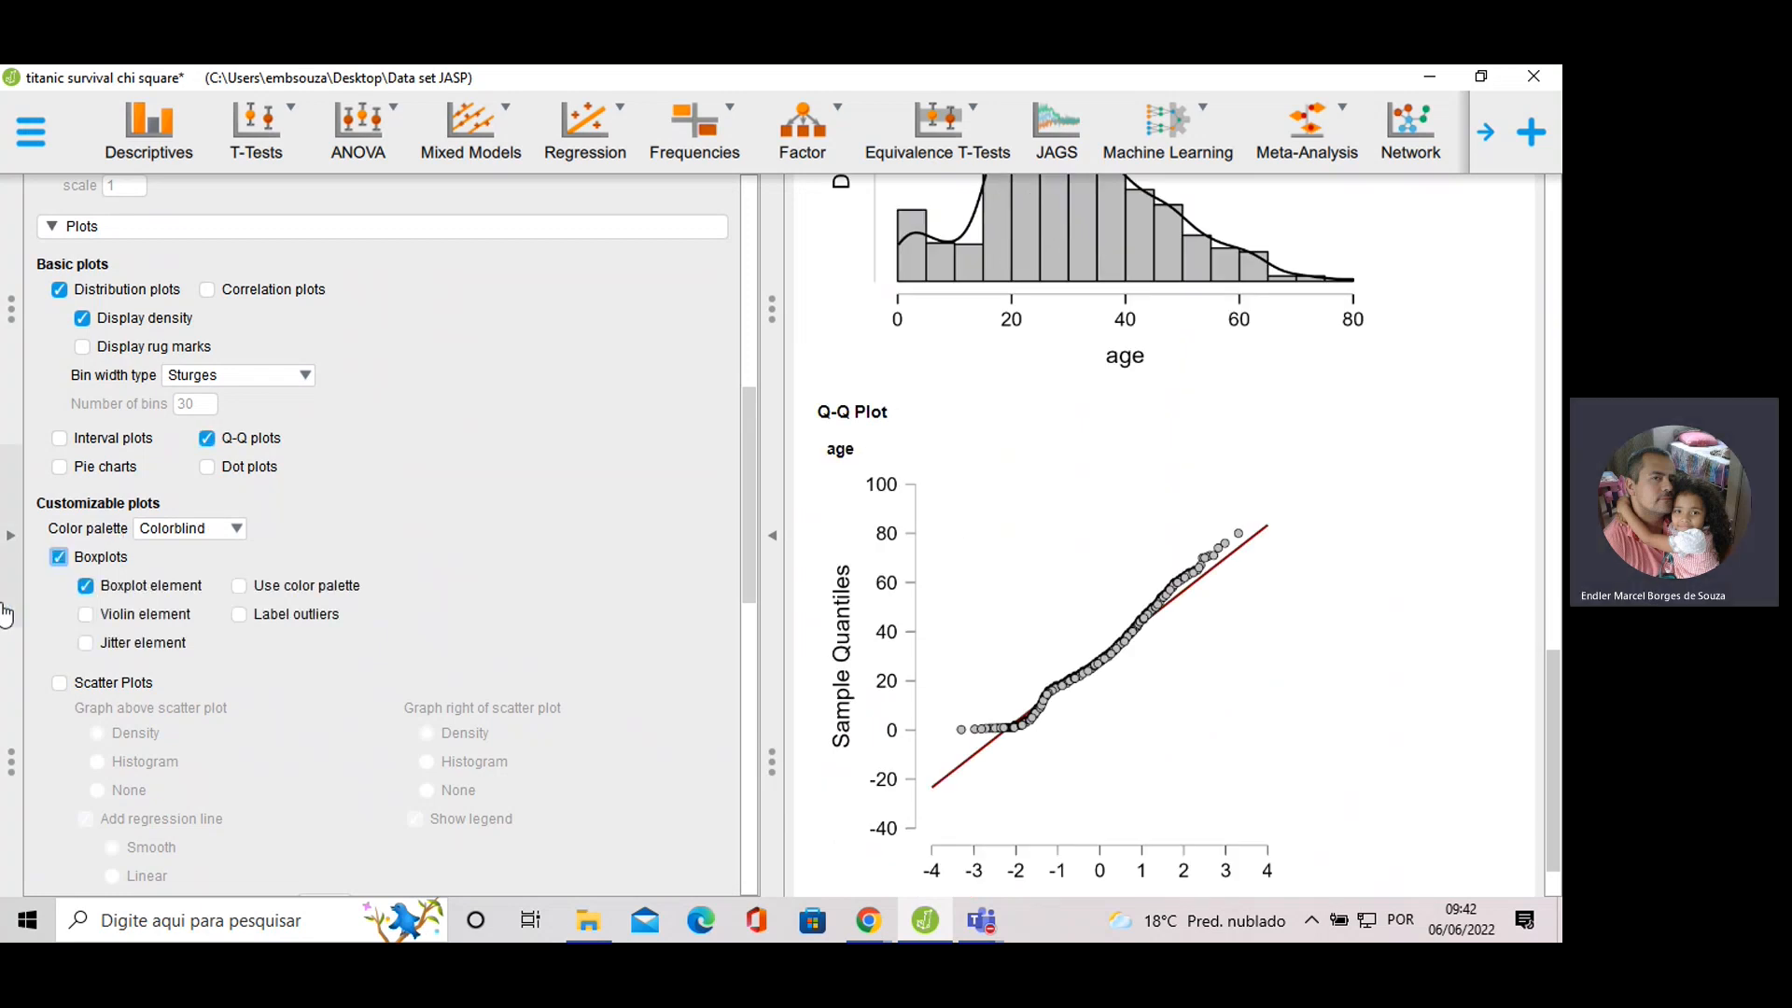
pyautogui.scroll(-1, 1190, 504)
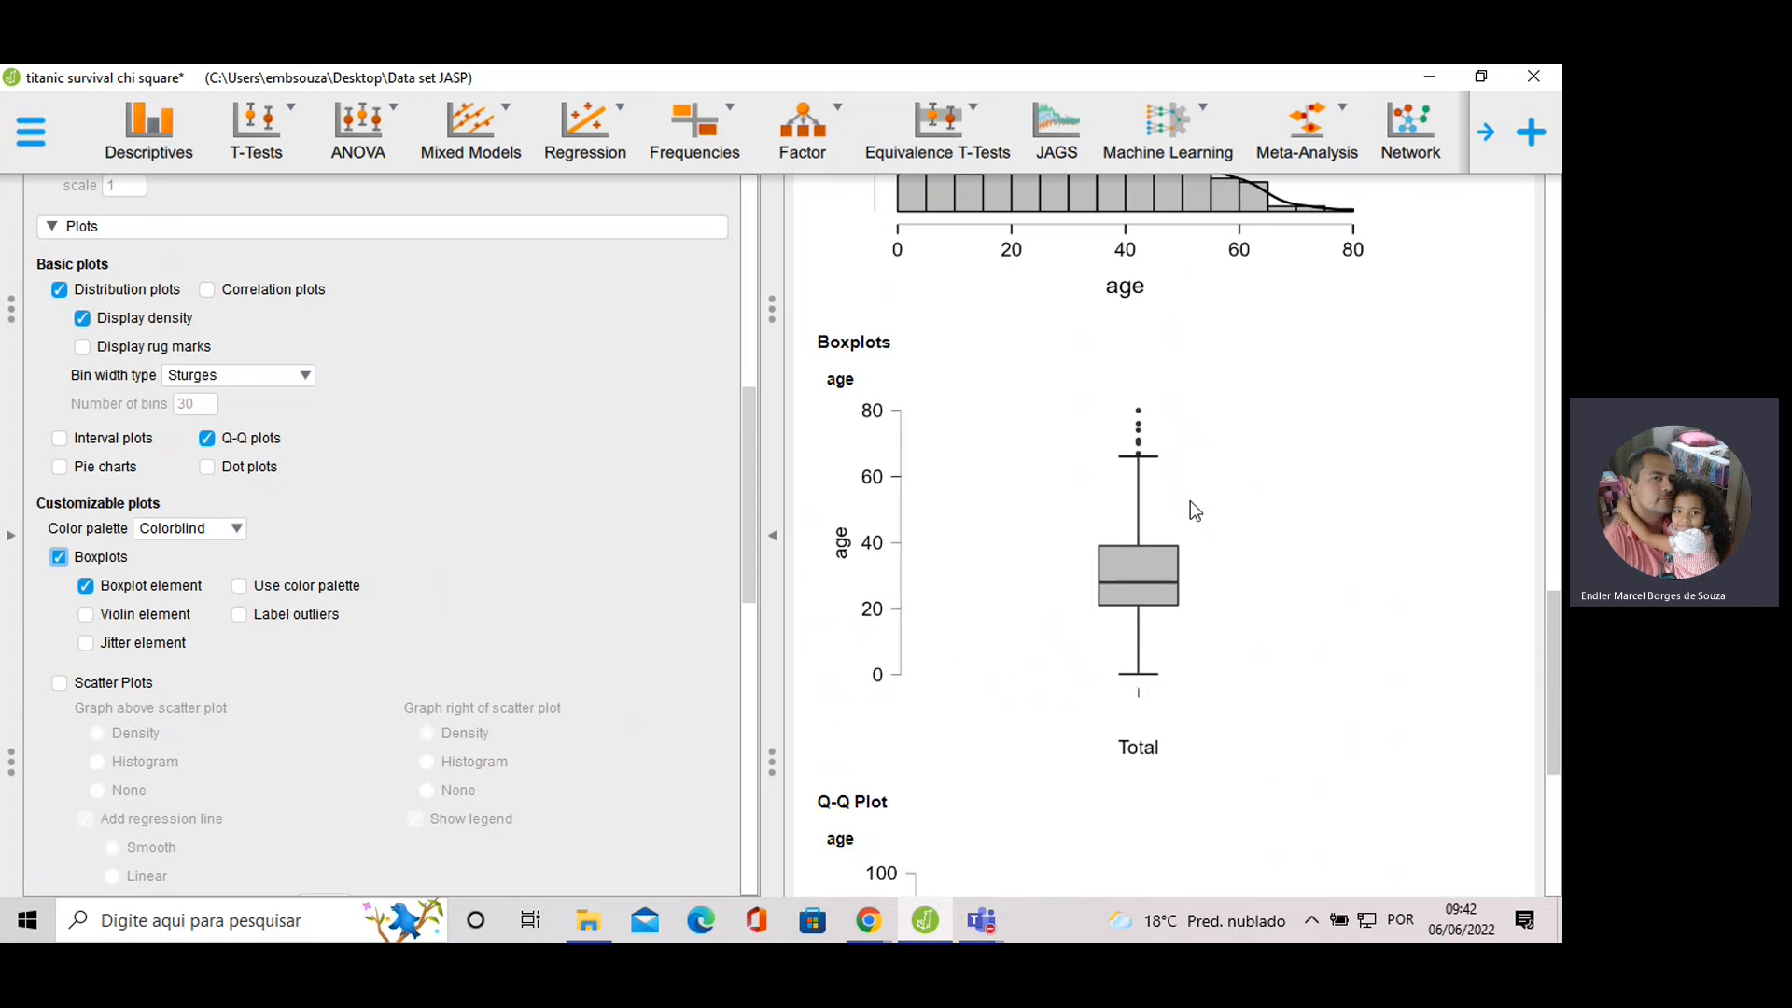
pyautogui.click(241, 620)
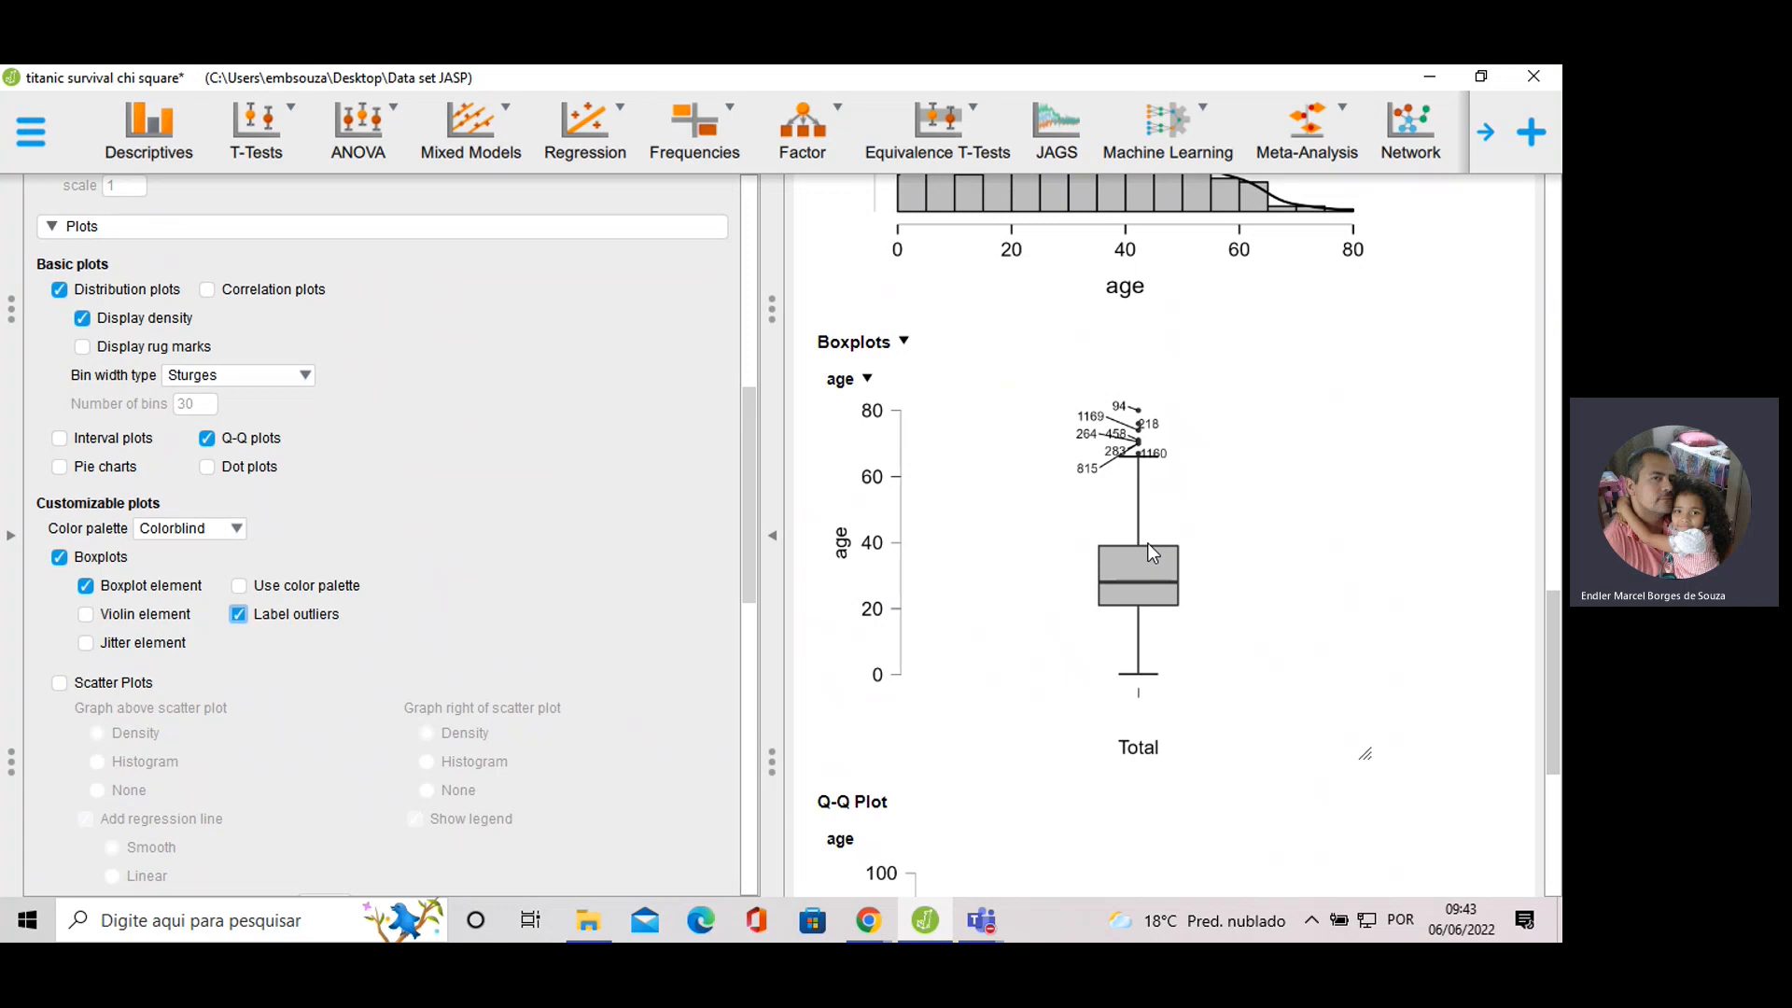
pyautogui.click(86, 615)
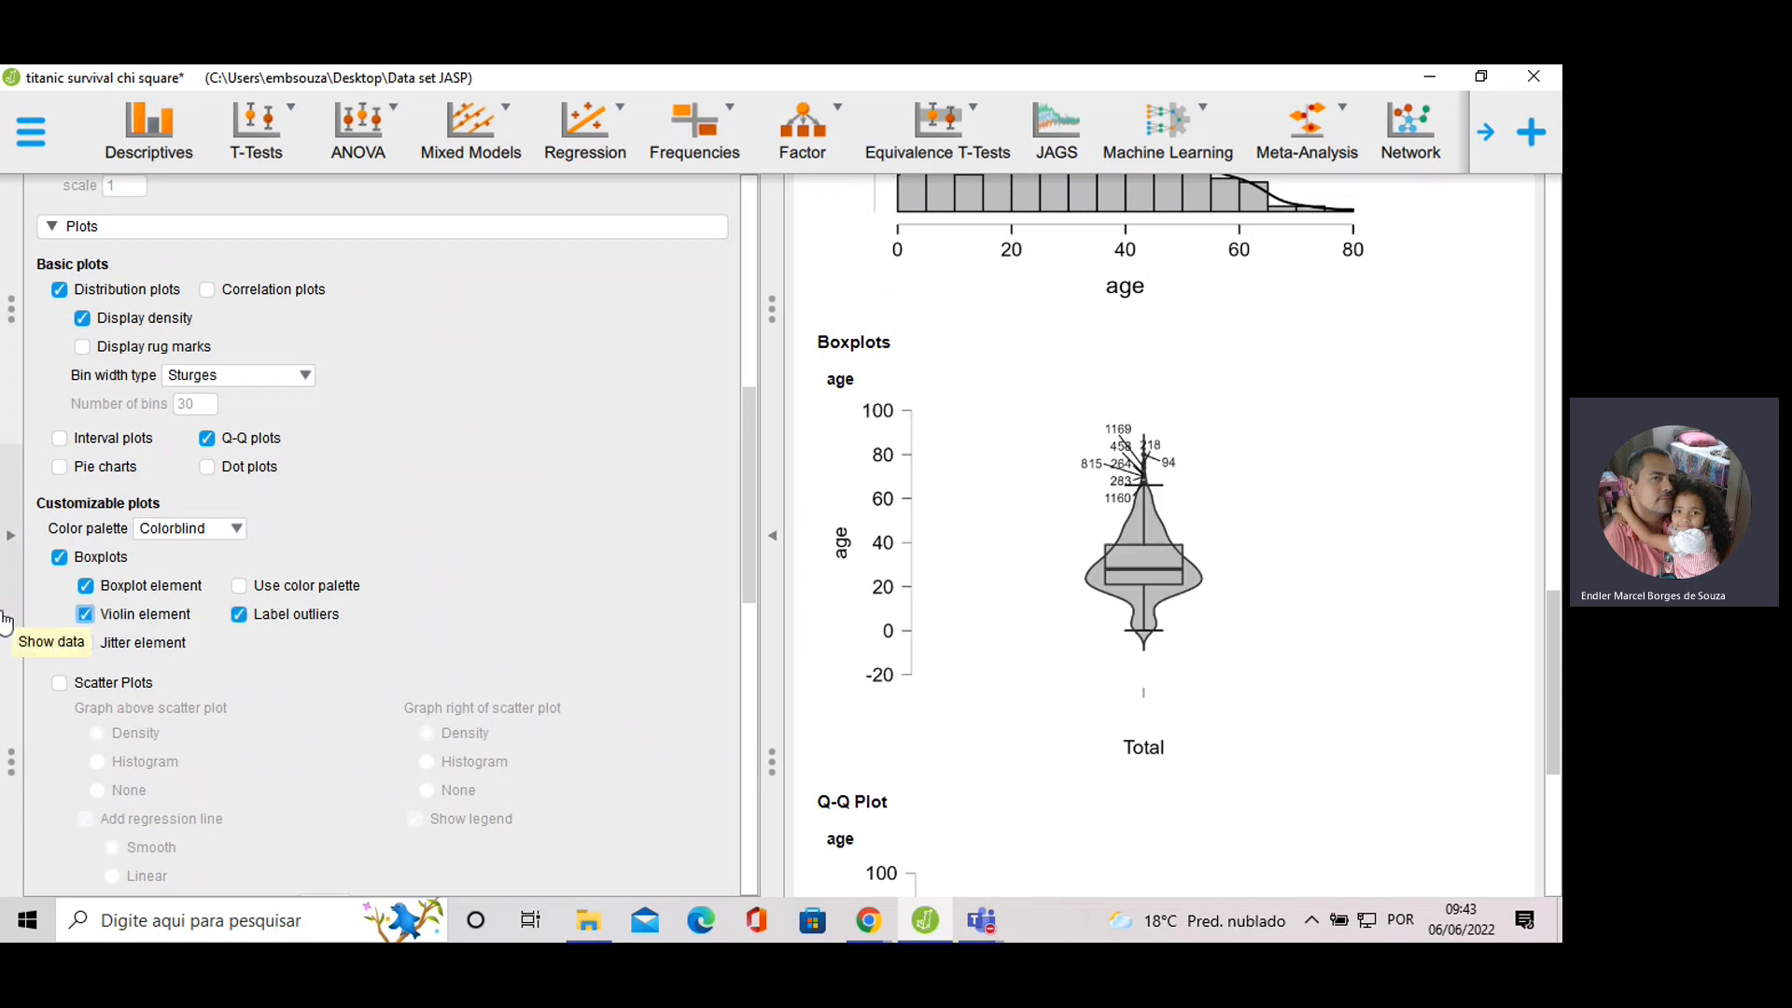
# Compare the age boxplot and its violin shape with the age distribution plot.
pyautogui.scroll(8, 672, 420)
pyautogui.scroll(-2, 1268, 599)
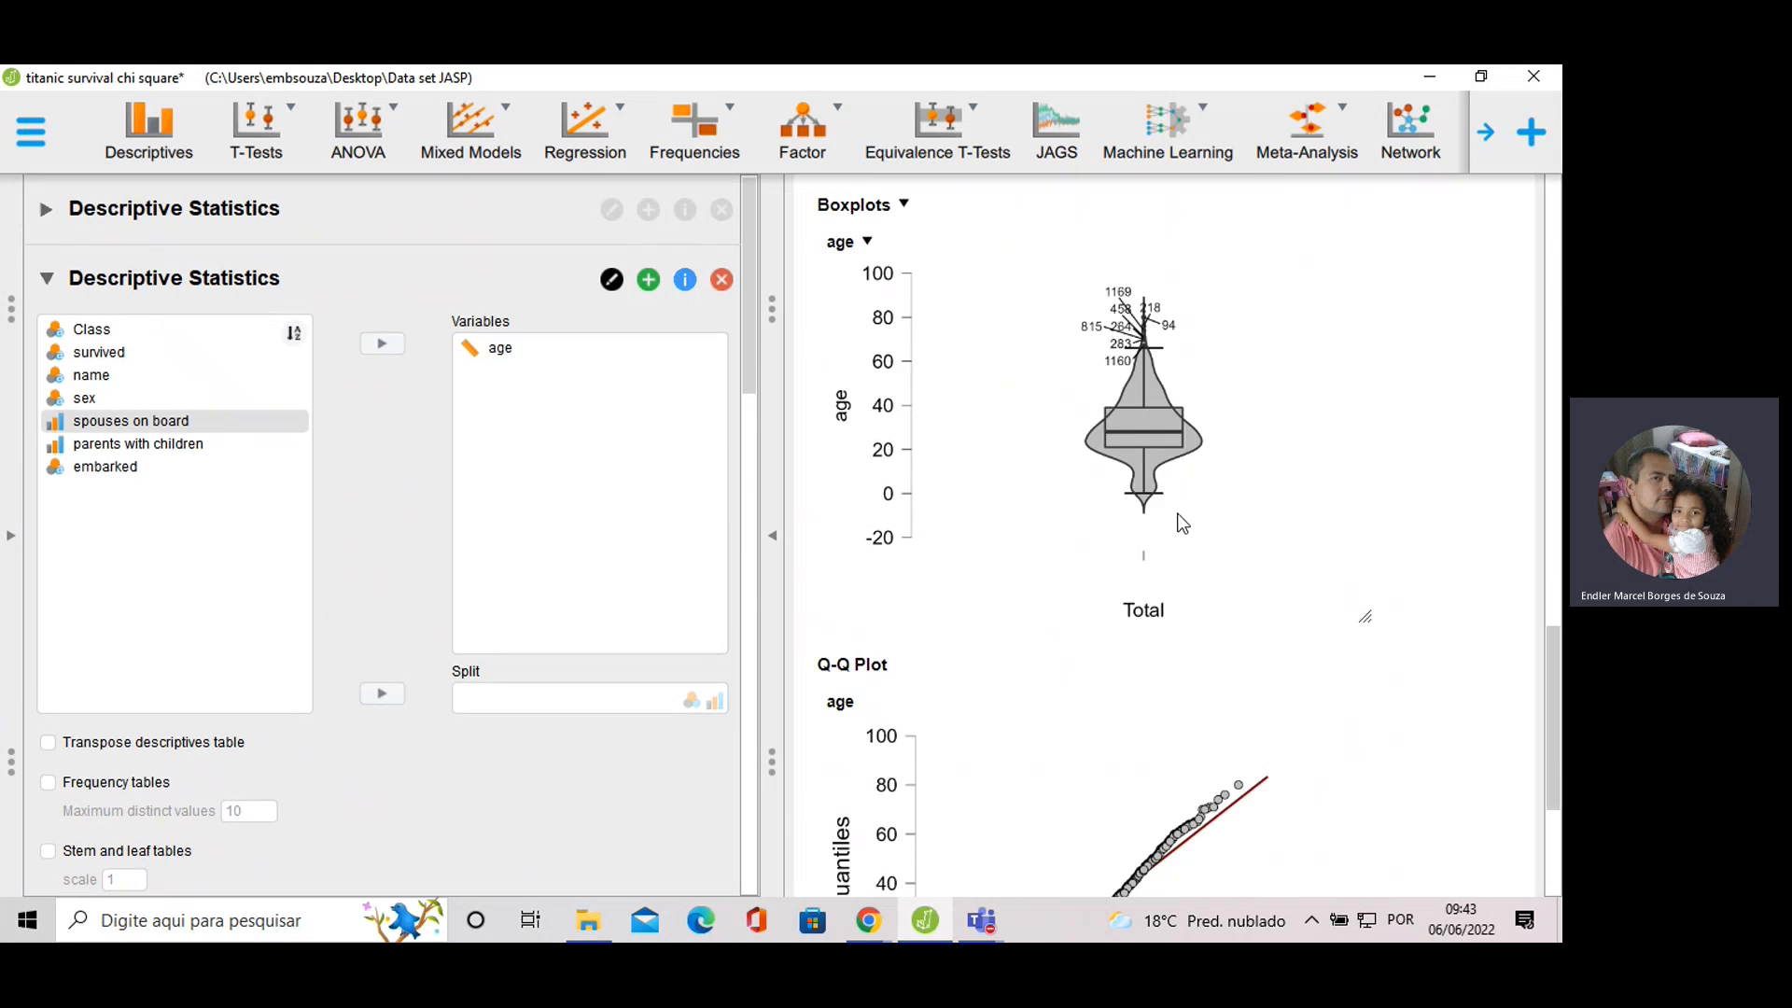
pyautogui.scroll(4, 1099, 271)
pyautogui.scroll(2, 1022, 251)
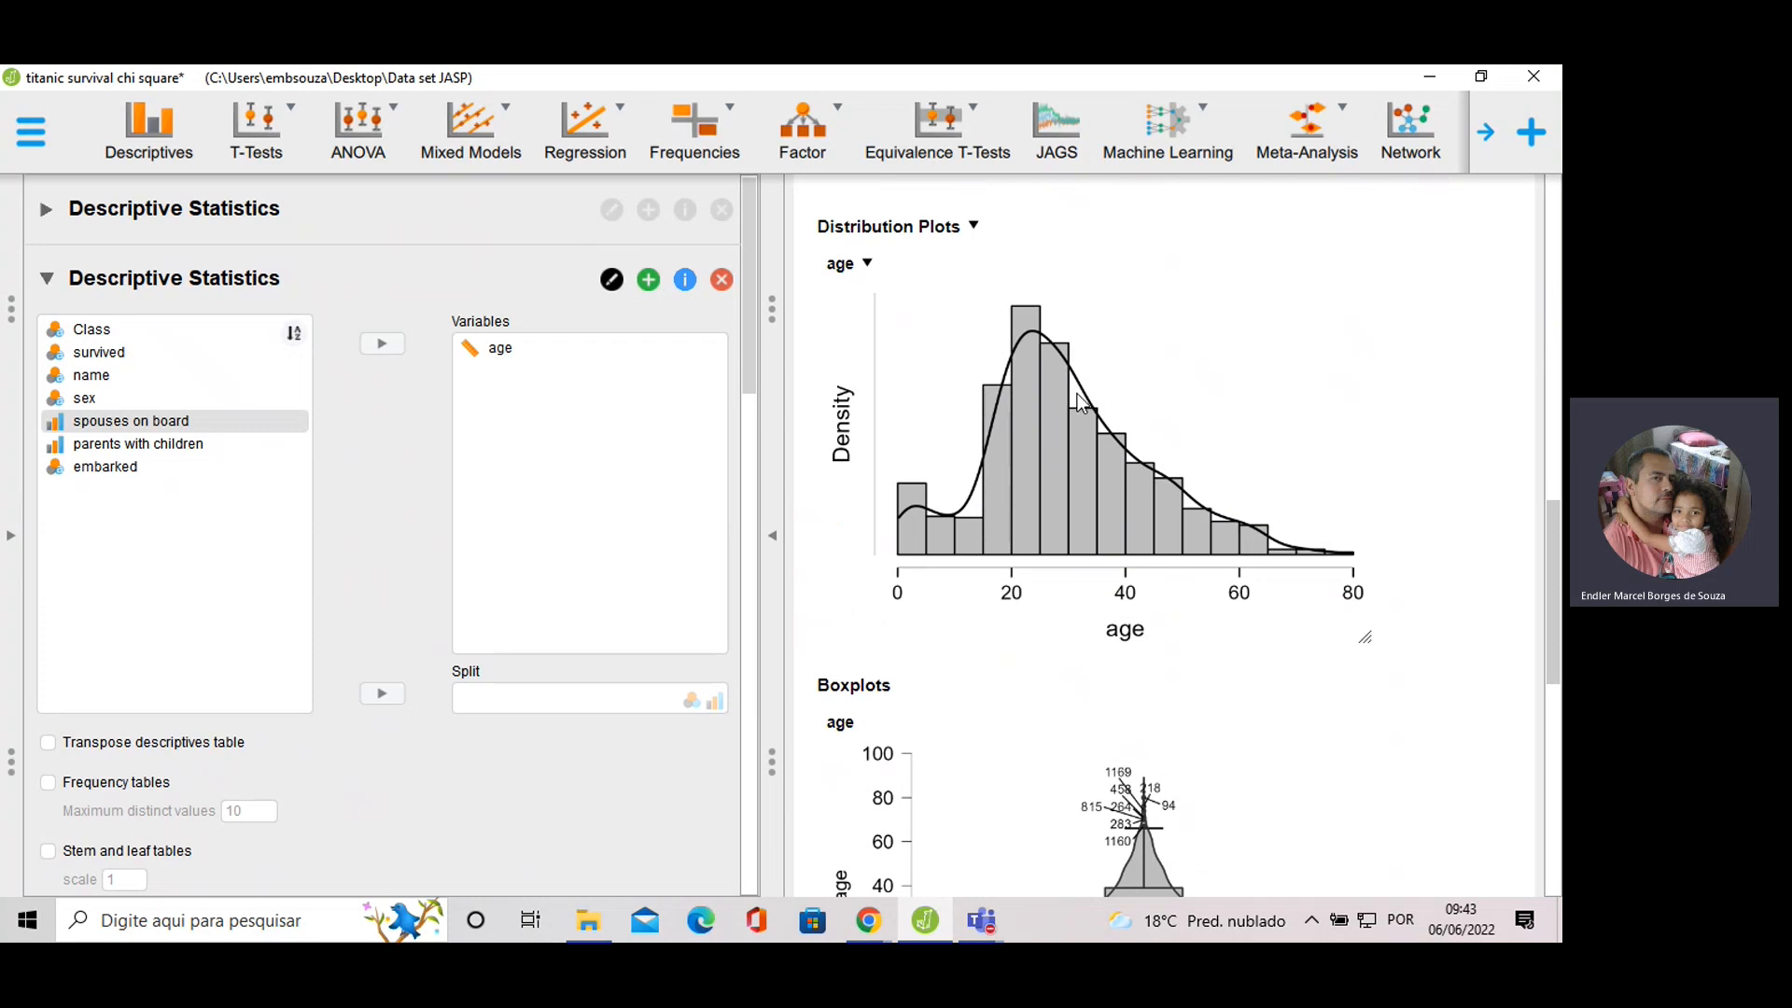
pyautogui.scroll(-2, 1068, 530)
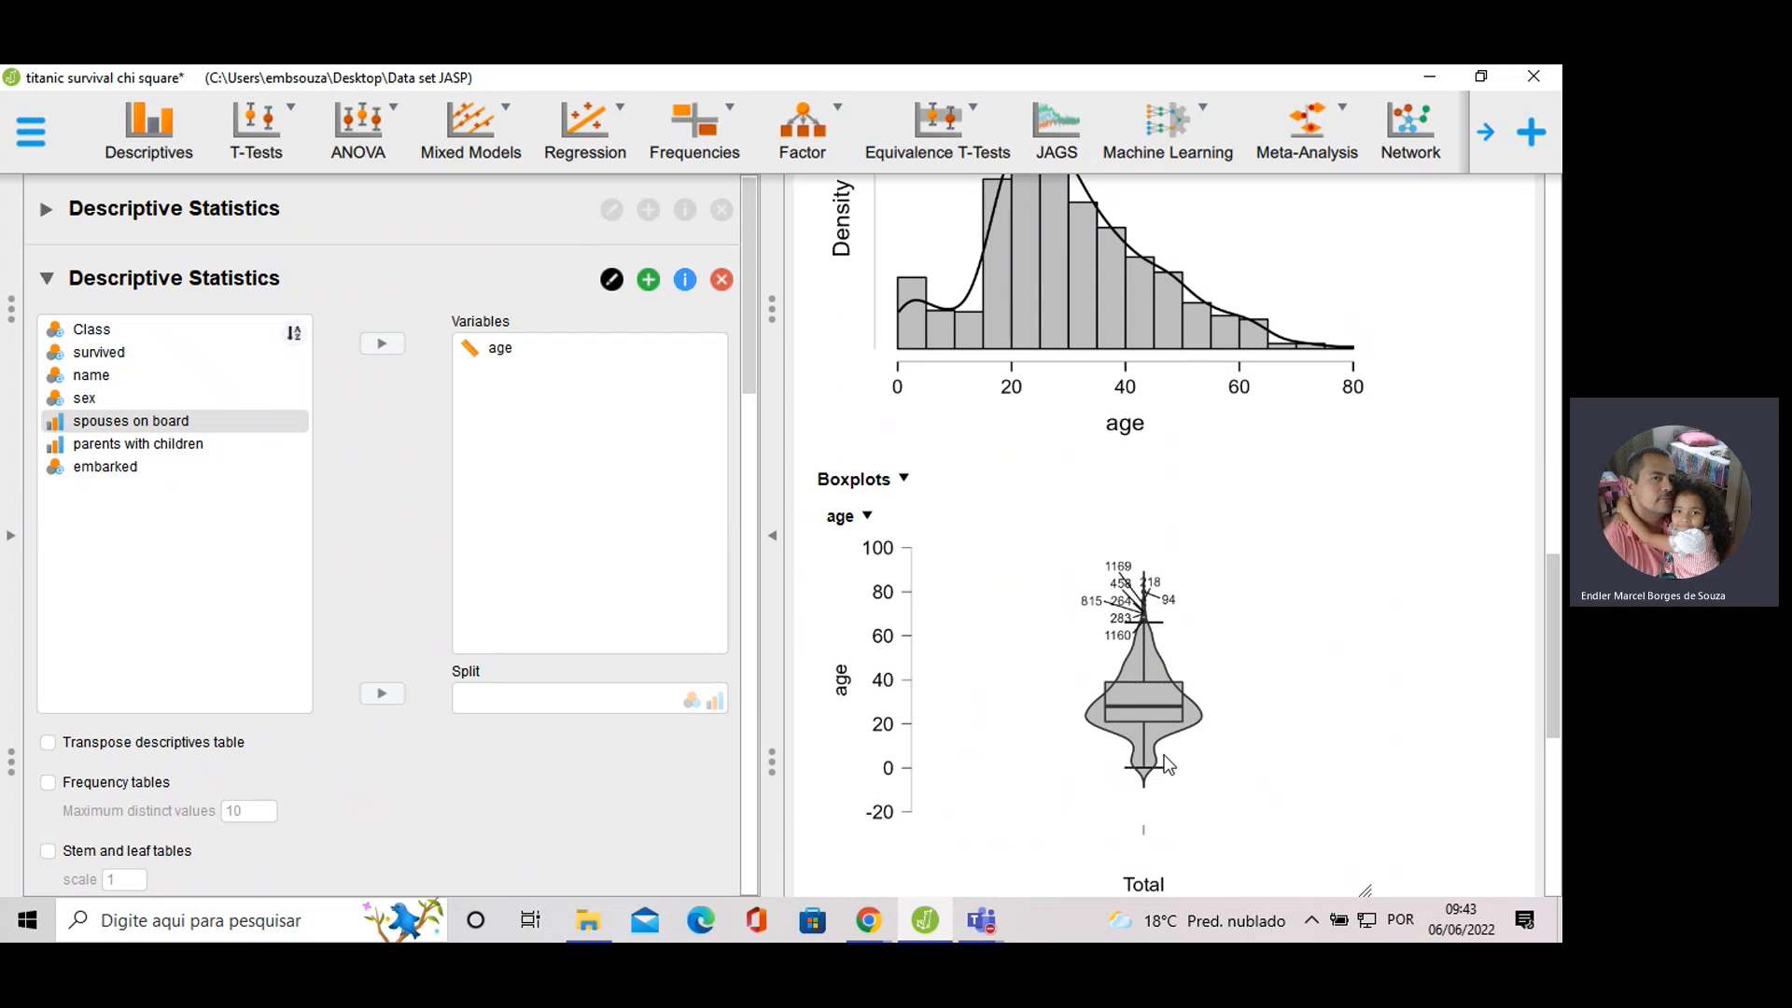
pyautogui.scroll(-1, 1156, 512)
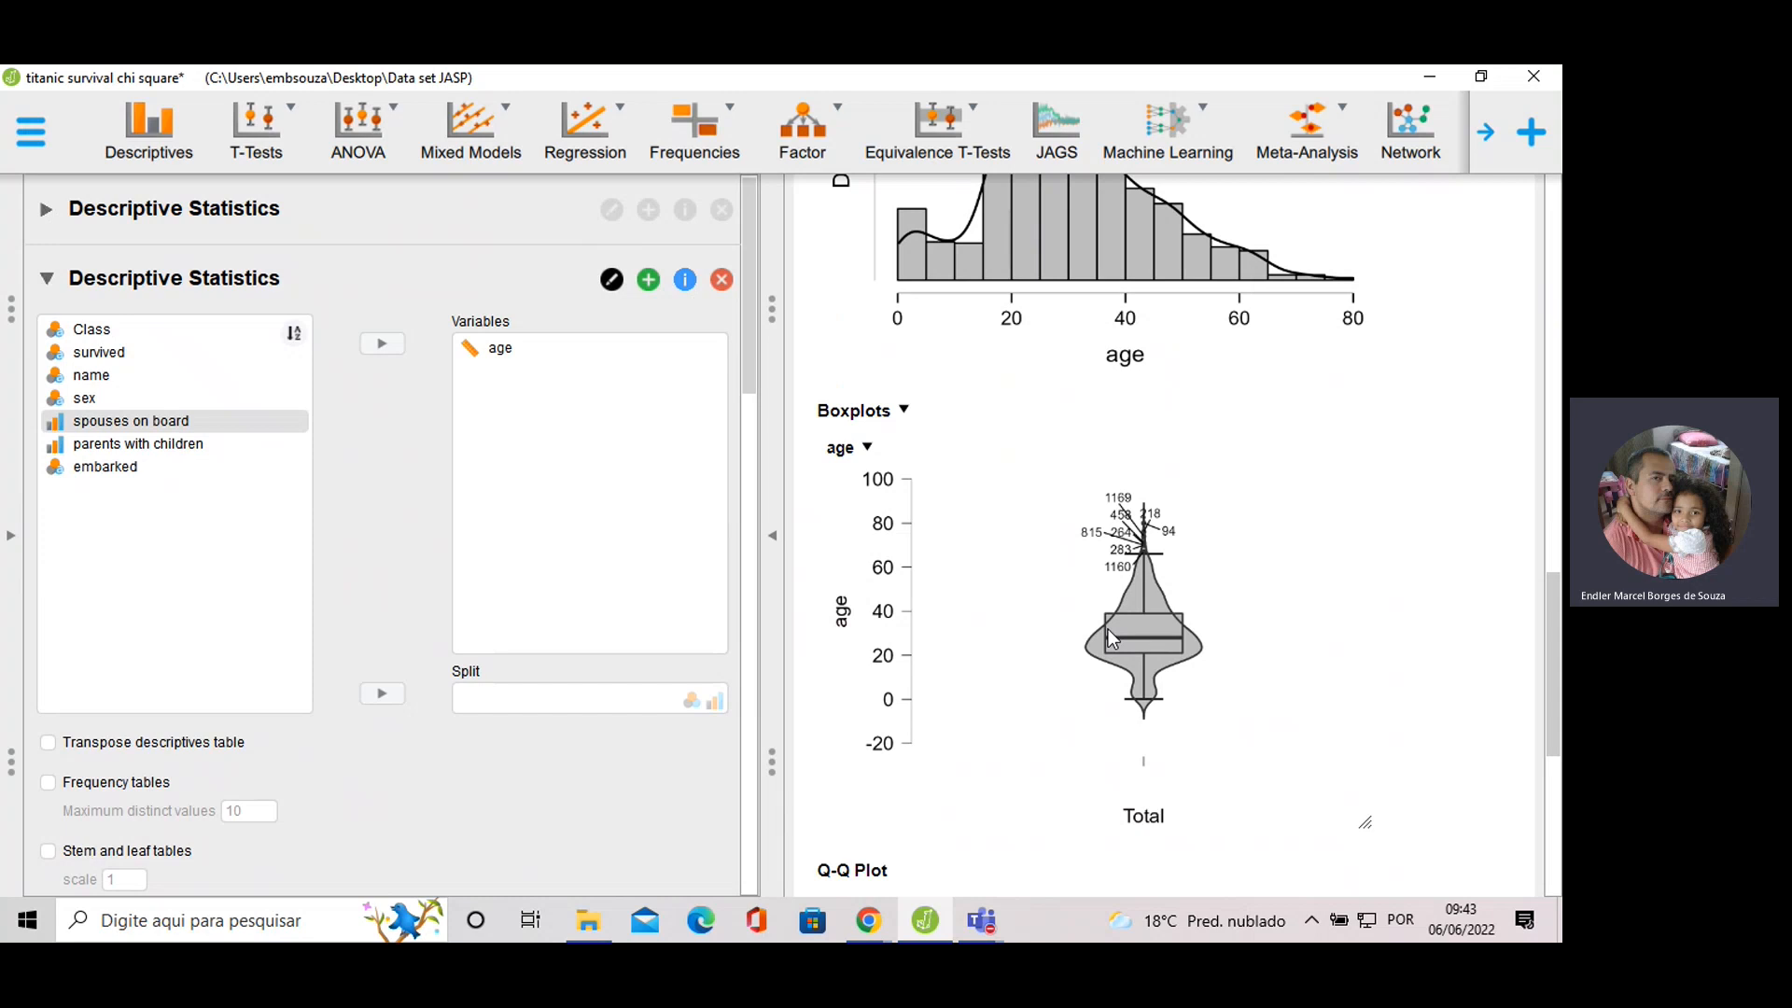
pyautogui.scroll(-2, 1004, 474)
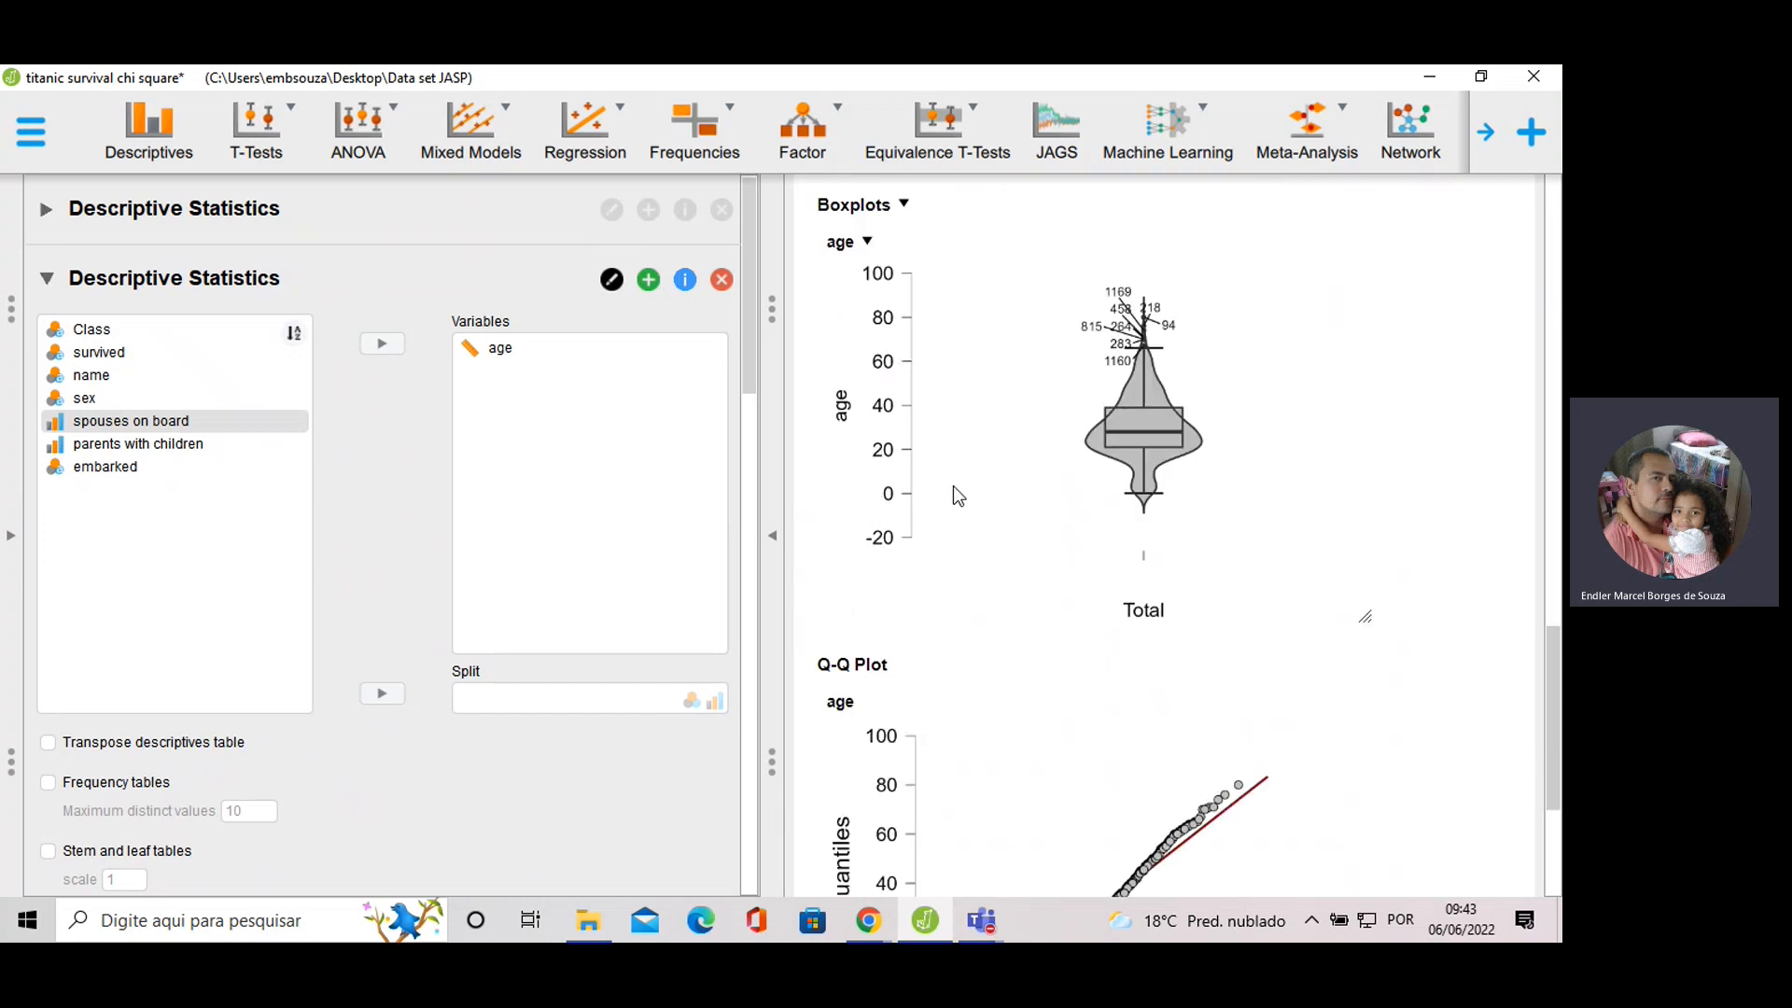
# Apply the color palette to the age boxplot and try out the jitter element.
pyautogui.scroll(-10, 480, 460)
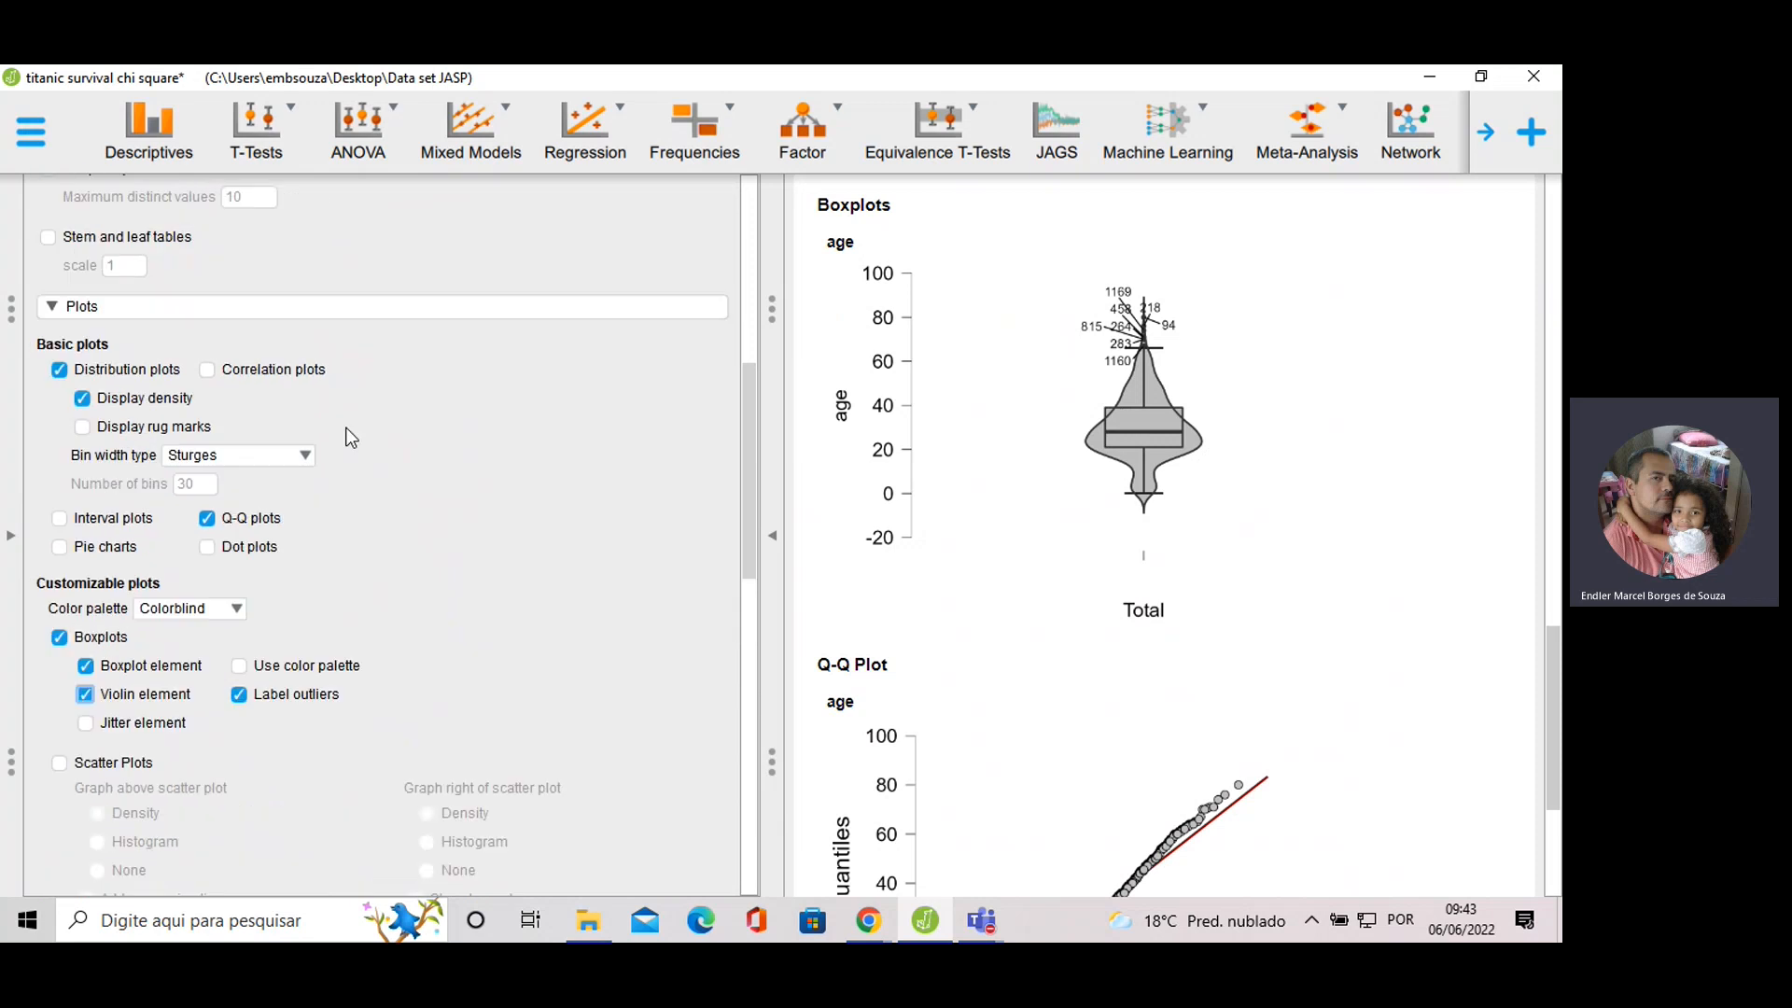
pyautogui.scroll(6, 320, 420)
pyautogui.scroll(-8, 332, 501)
pyautogui.scroll(1, 332, 504)
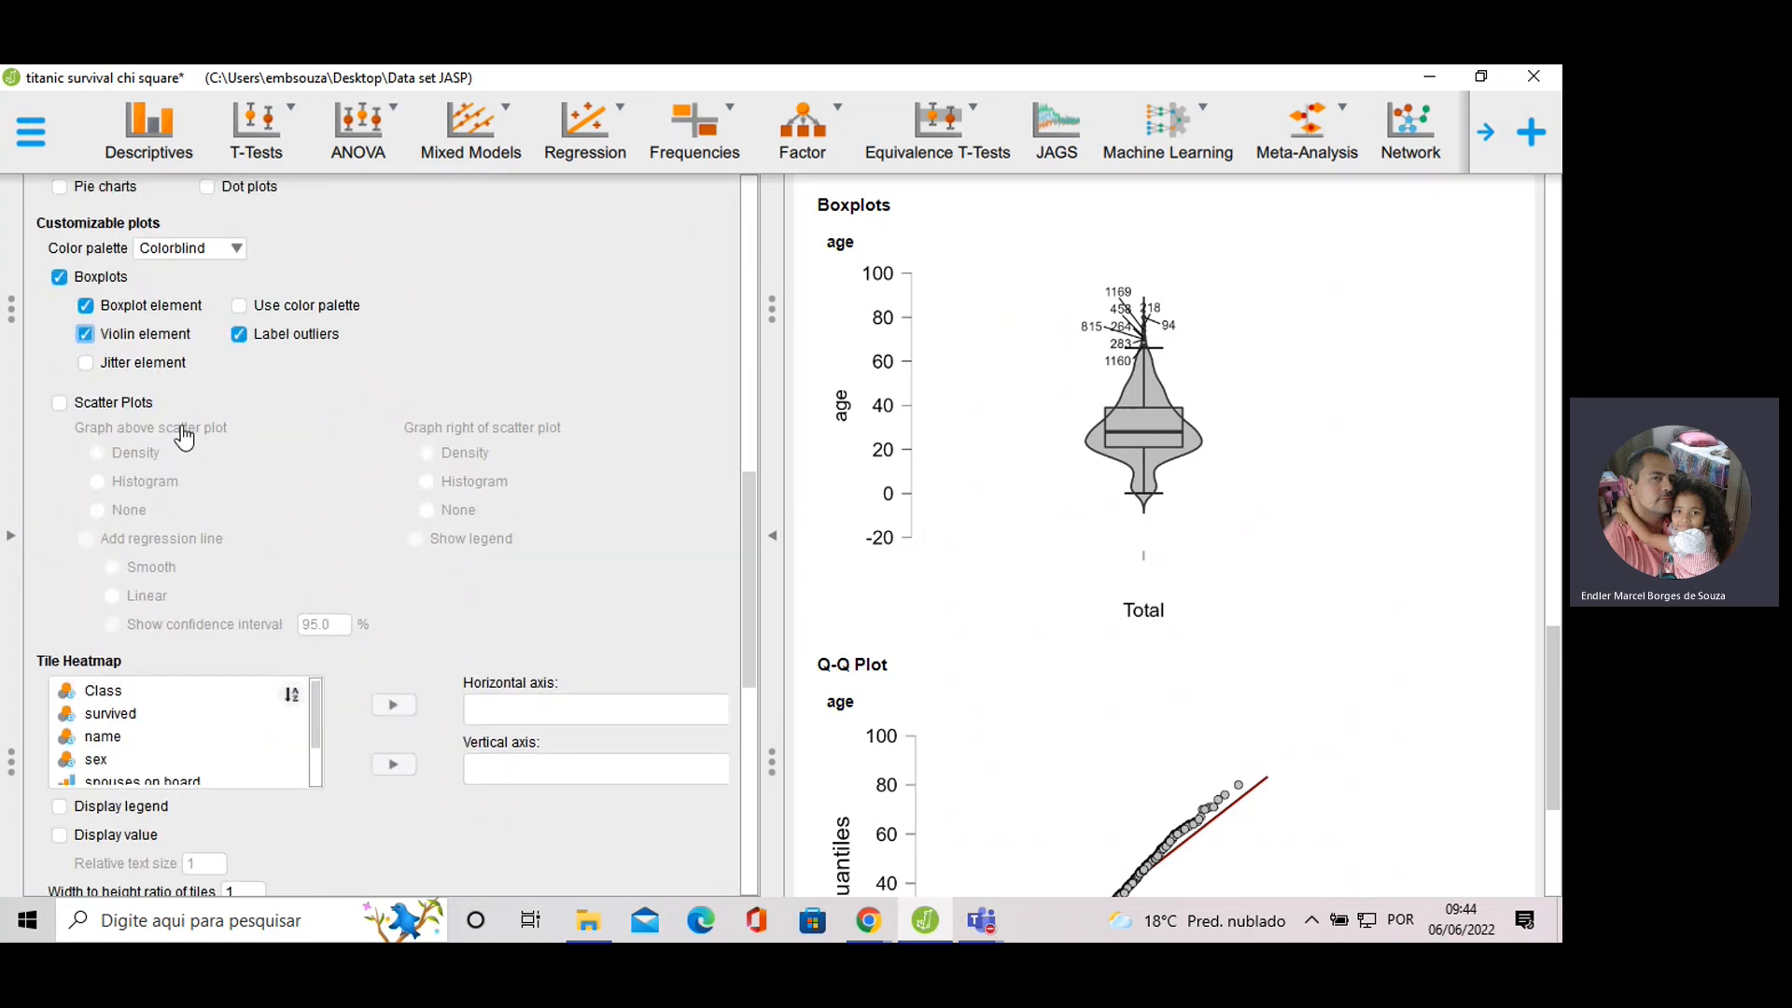
pyautogui.click(239, 305)
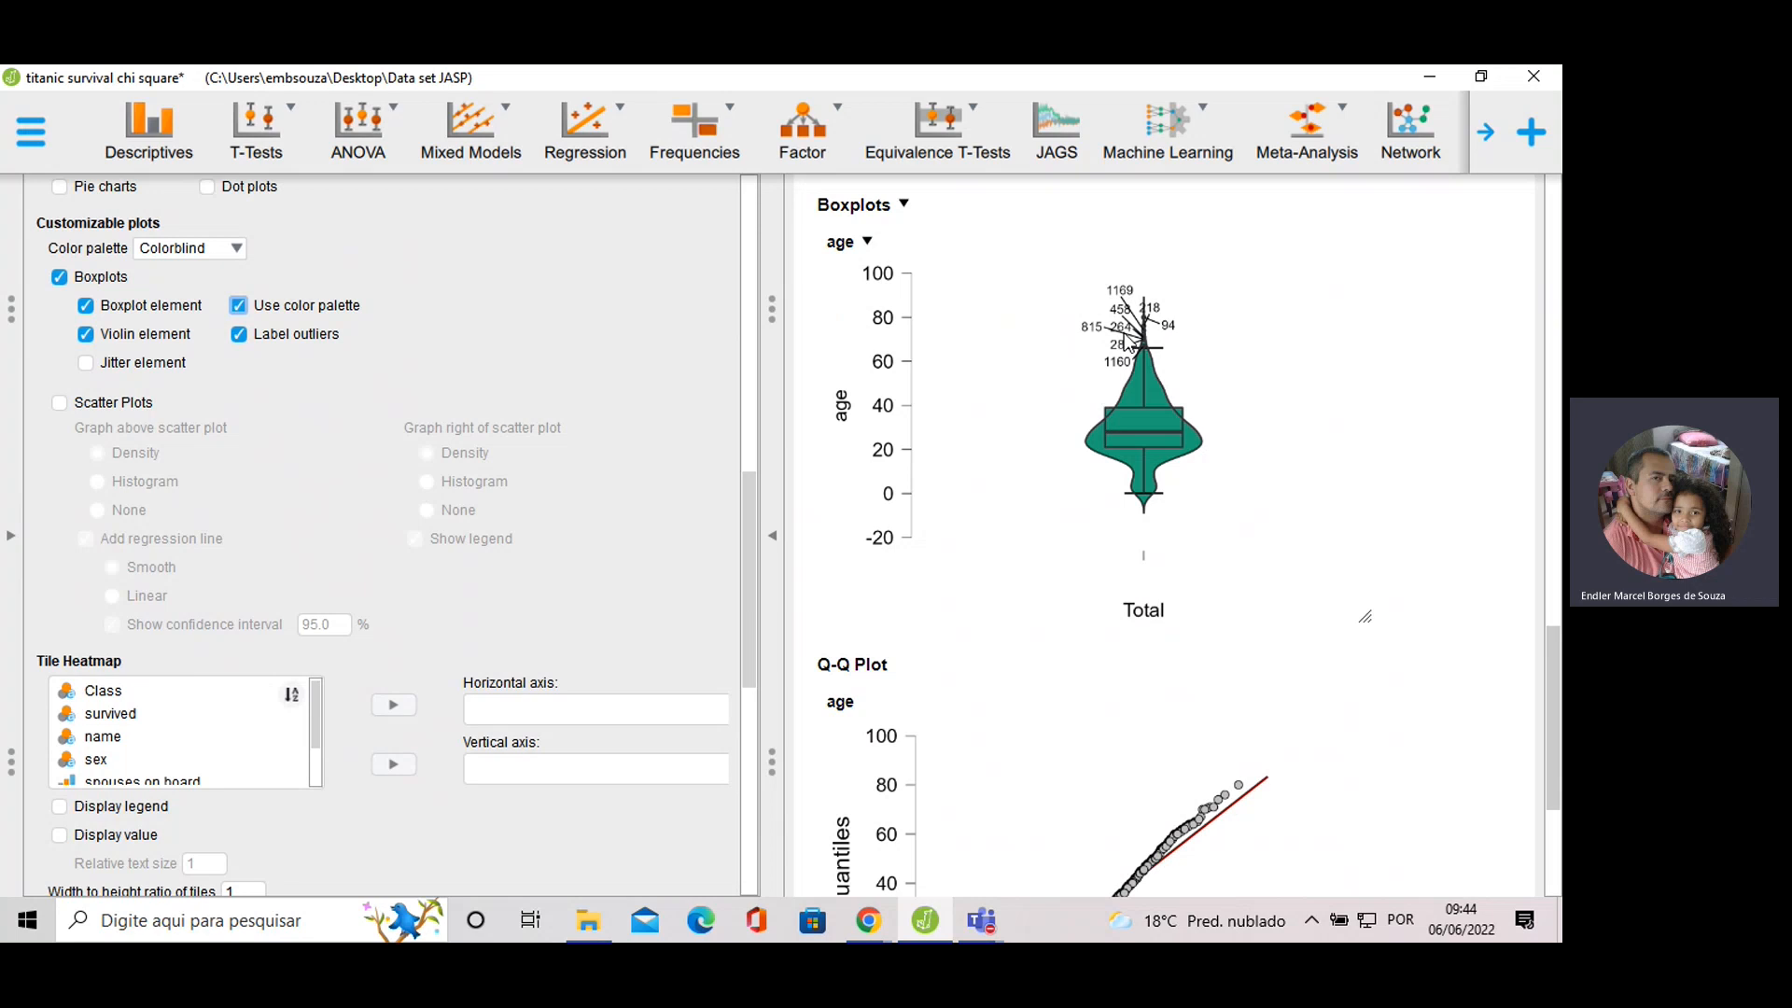
pyautogui.click(86, 366)
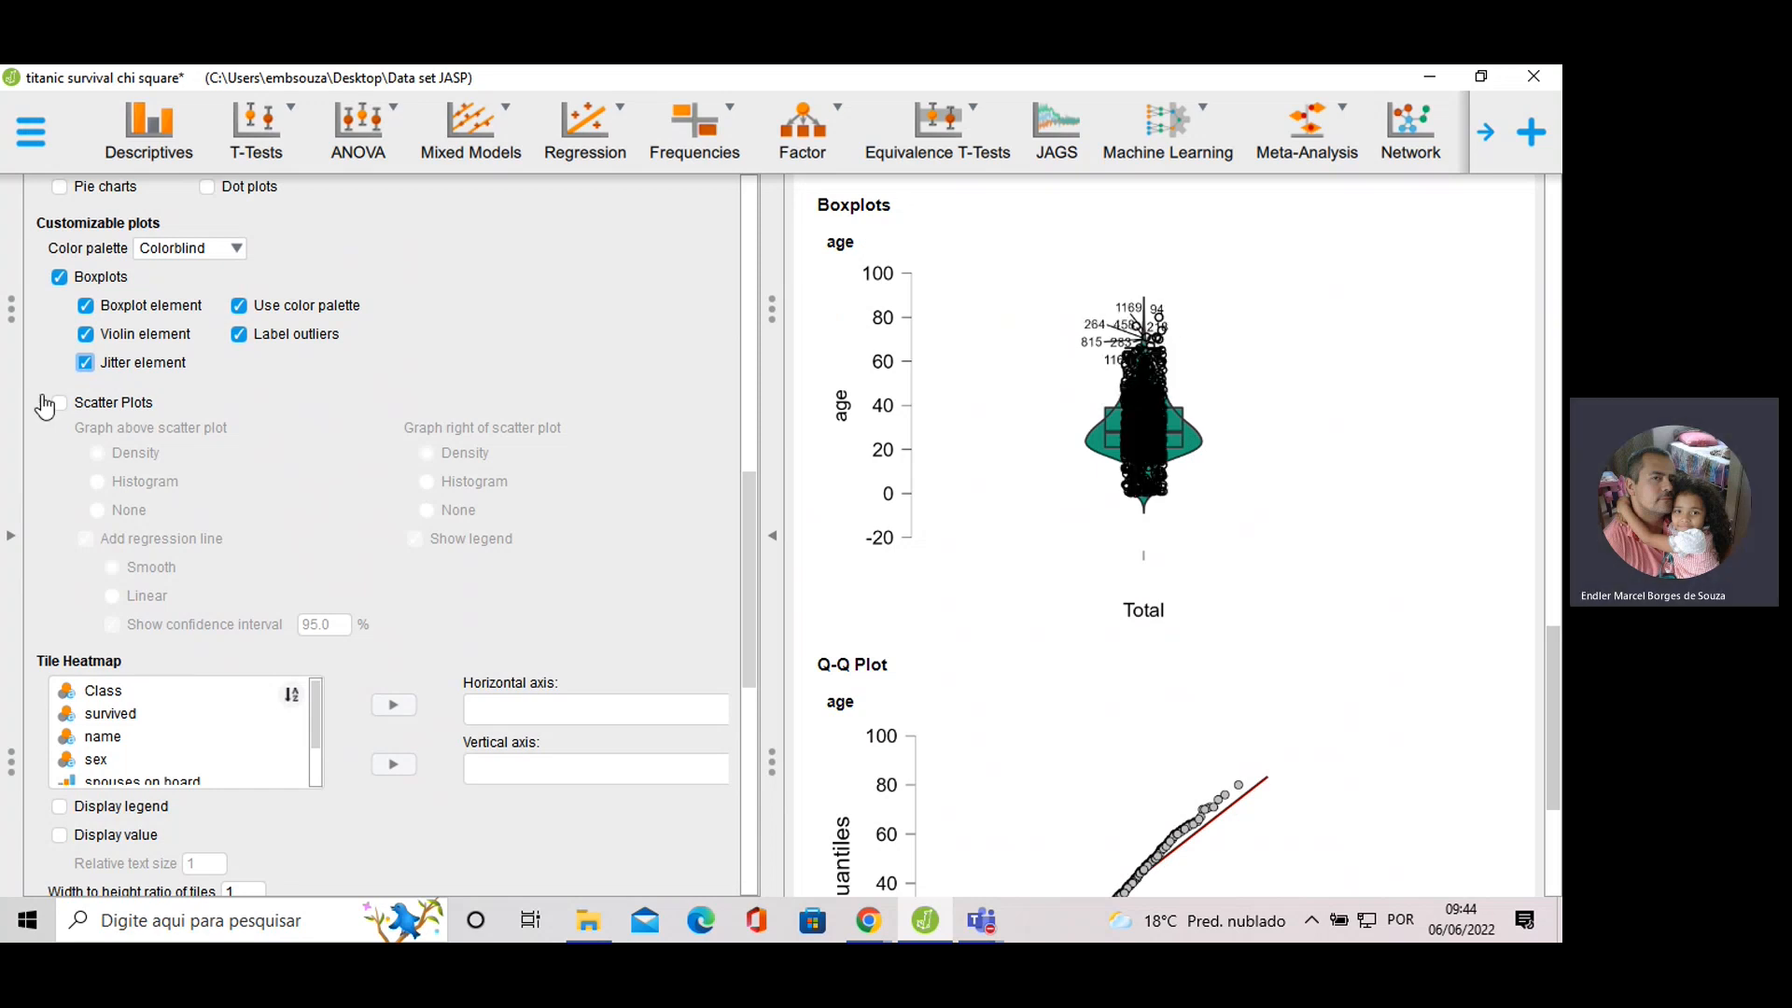
pyautogui.click(84, 363)
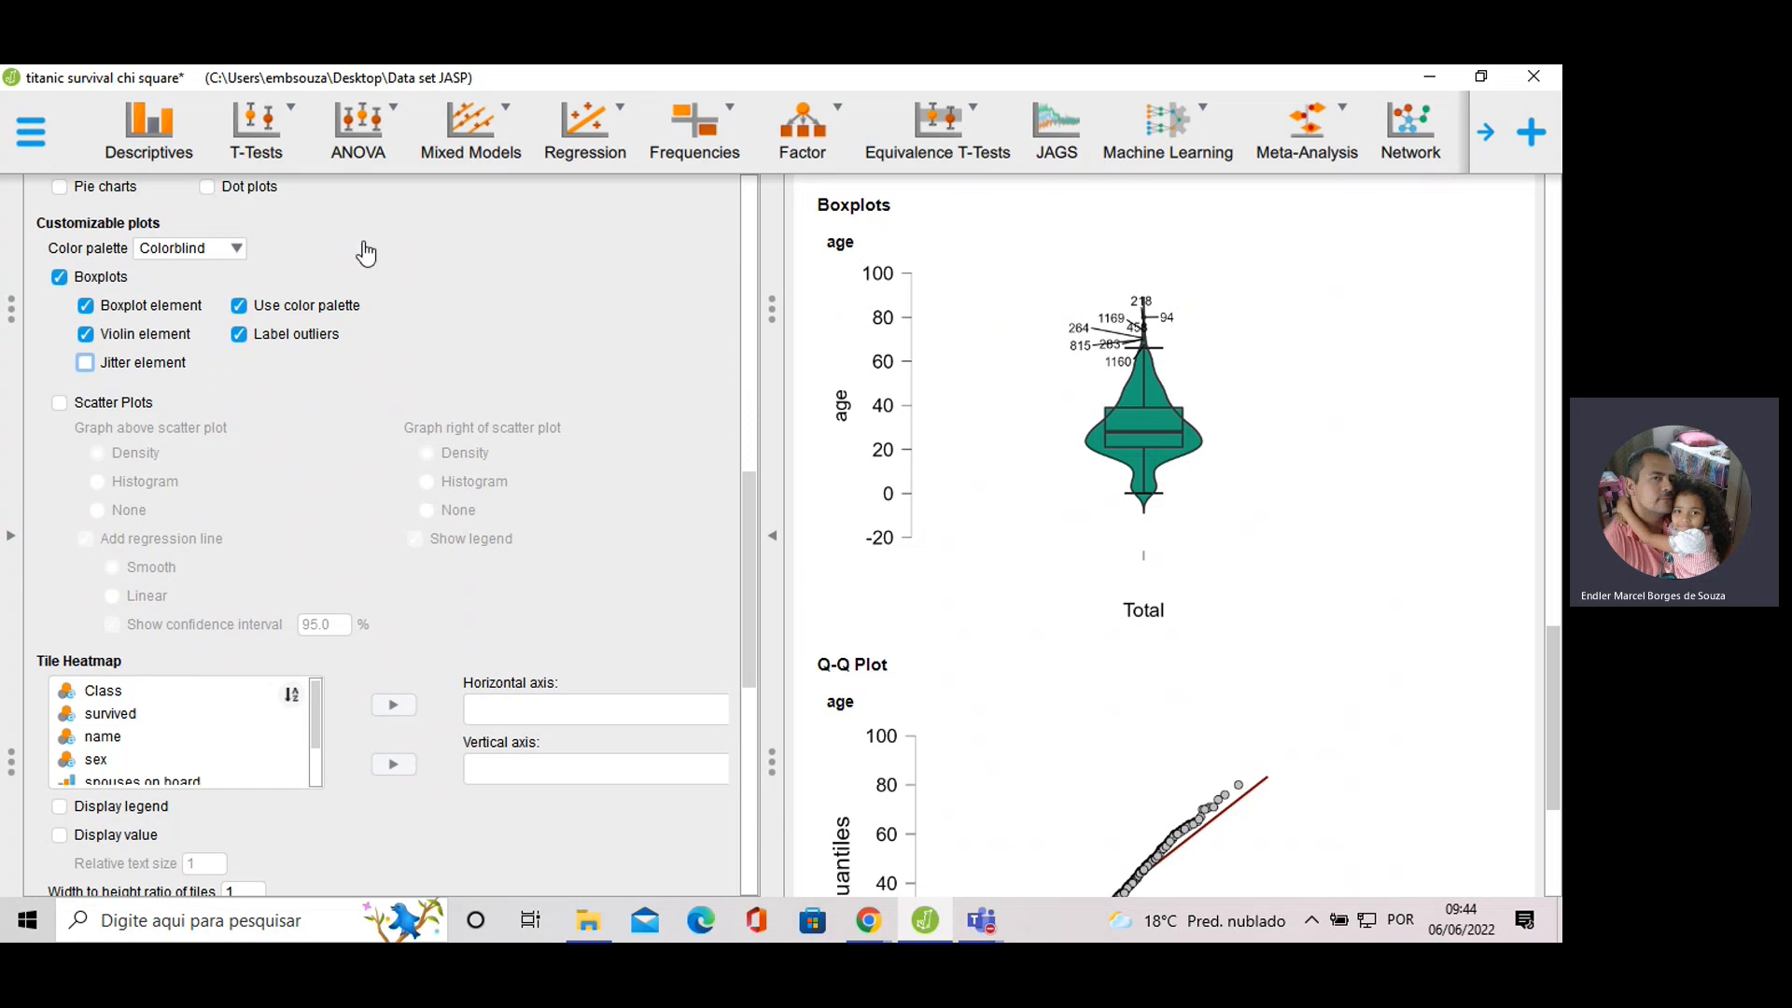
# Check the variables in the data table and split the age descriptive analysis by sex.
pyautogui.scroll(10, 401, 363)
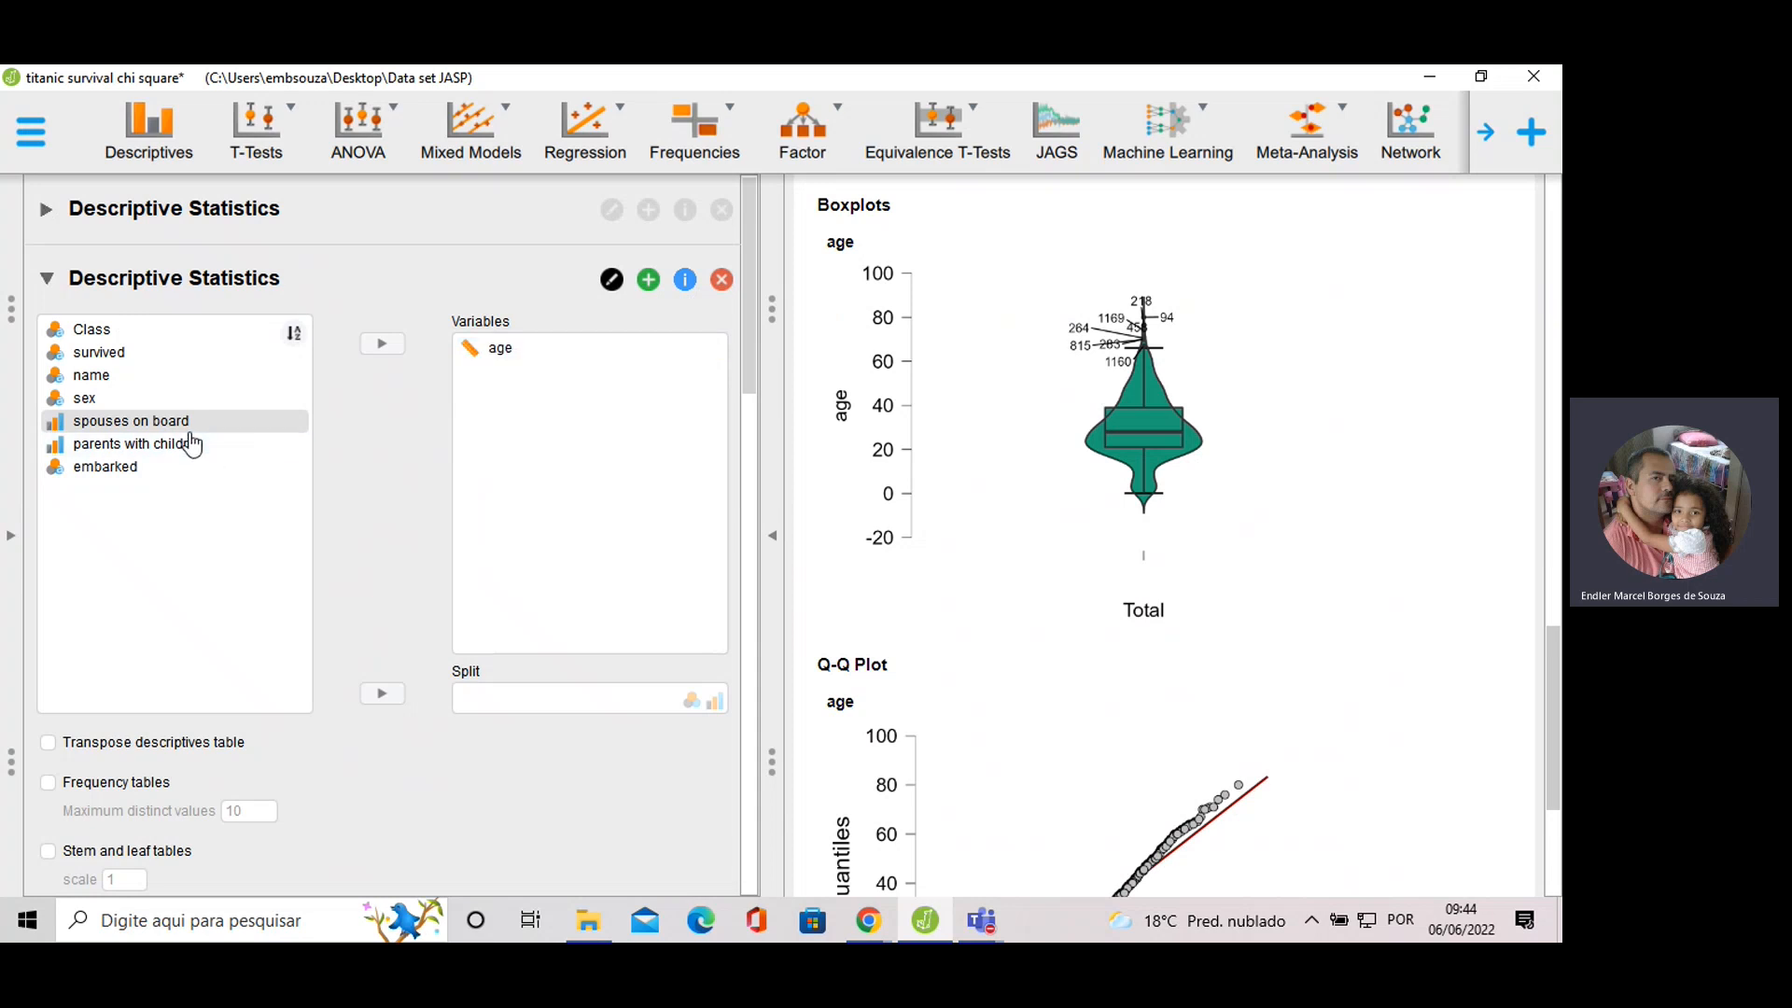
pyautogui.click(13, 543)
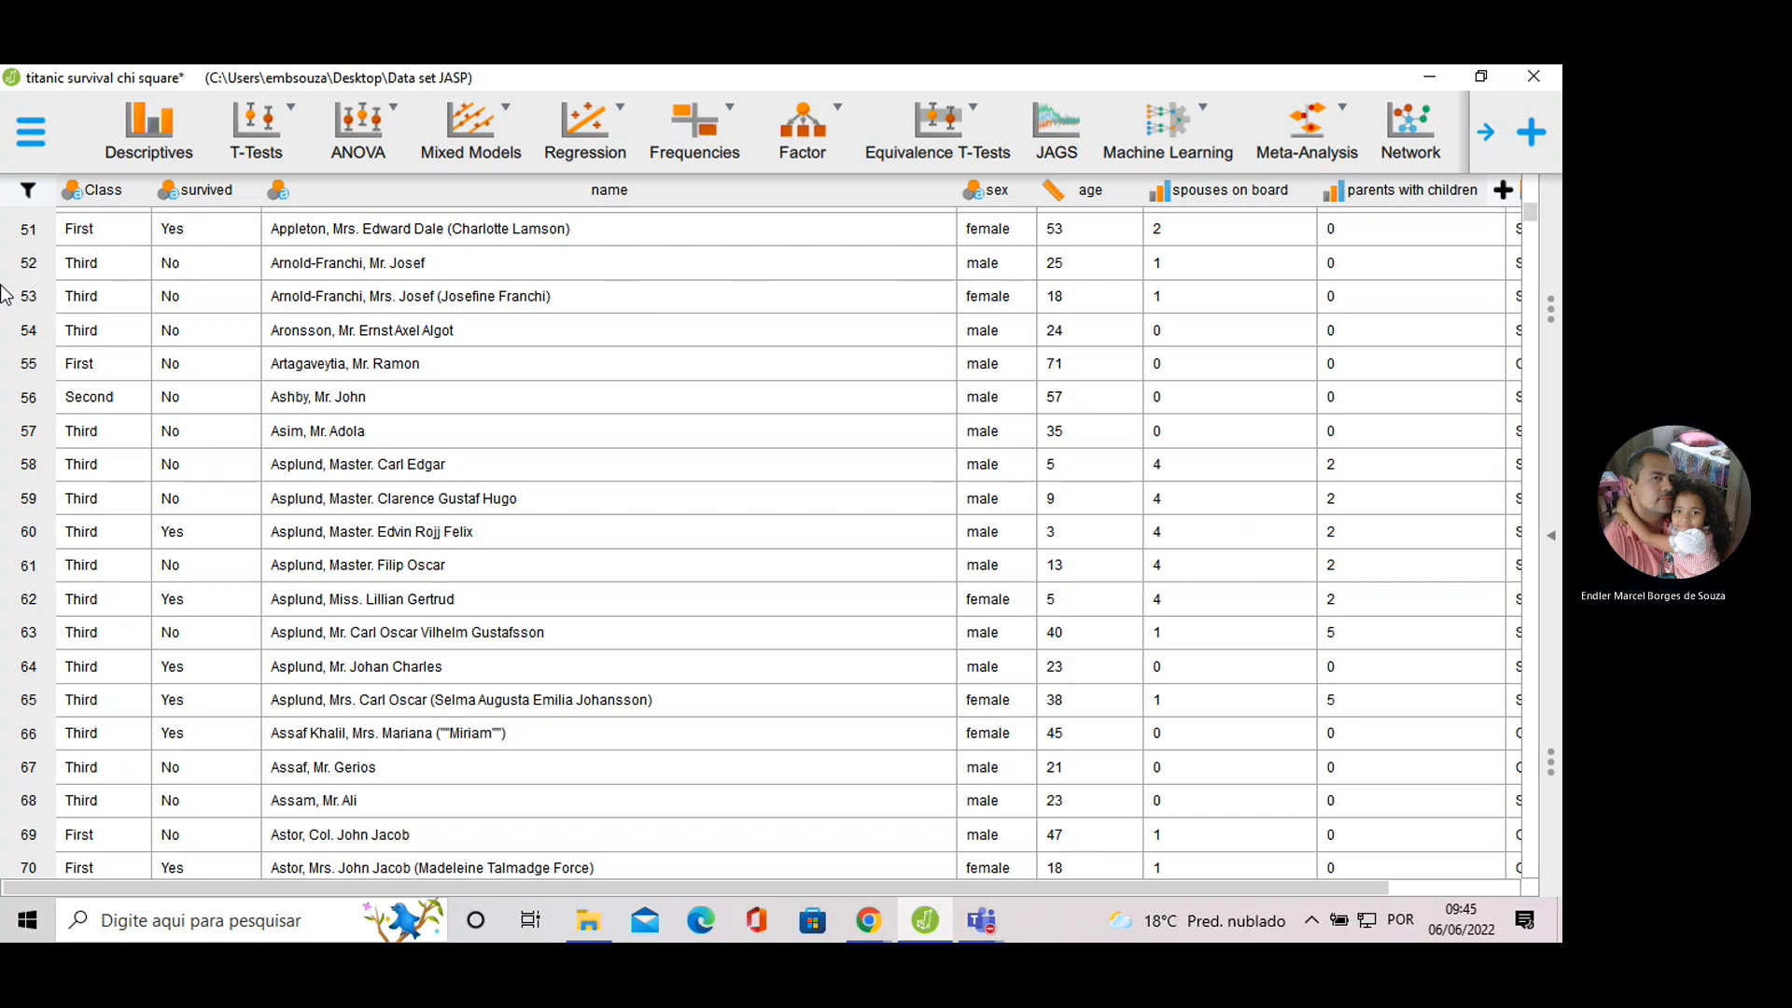
pyautogui.click(138, 146)
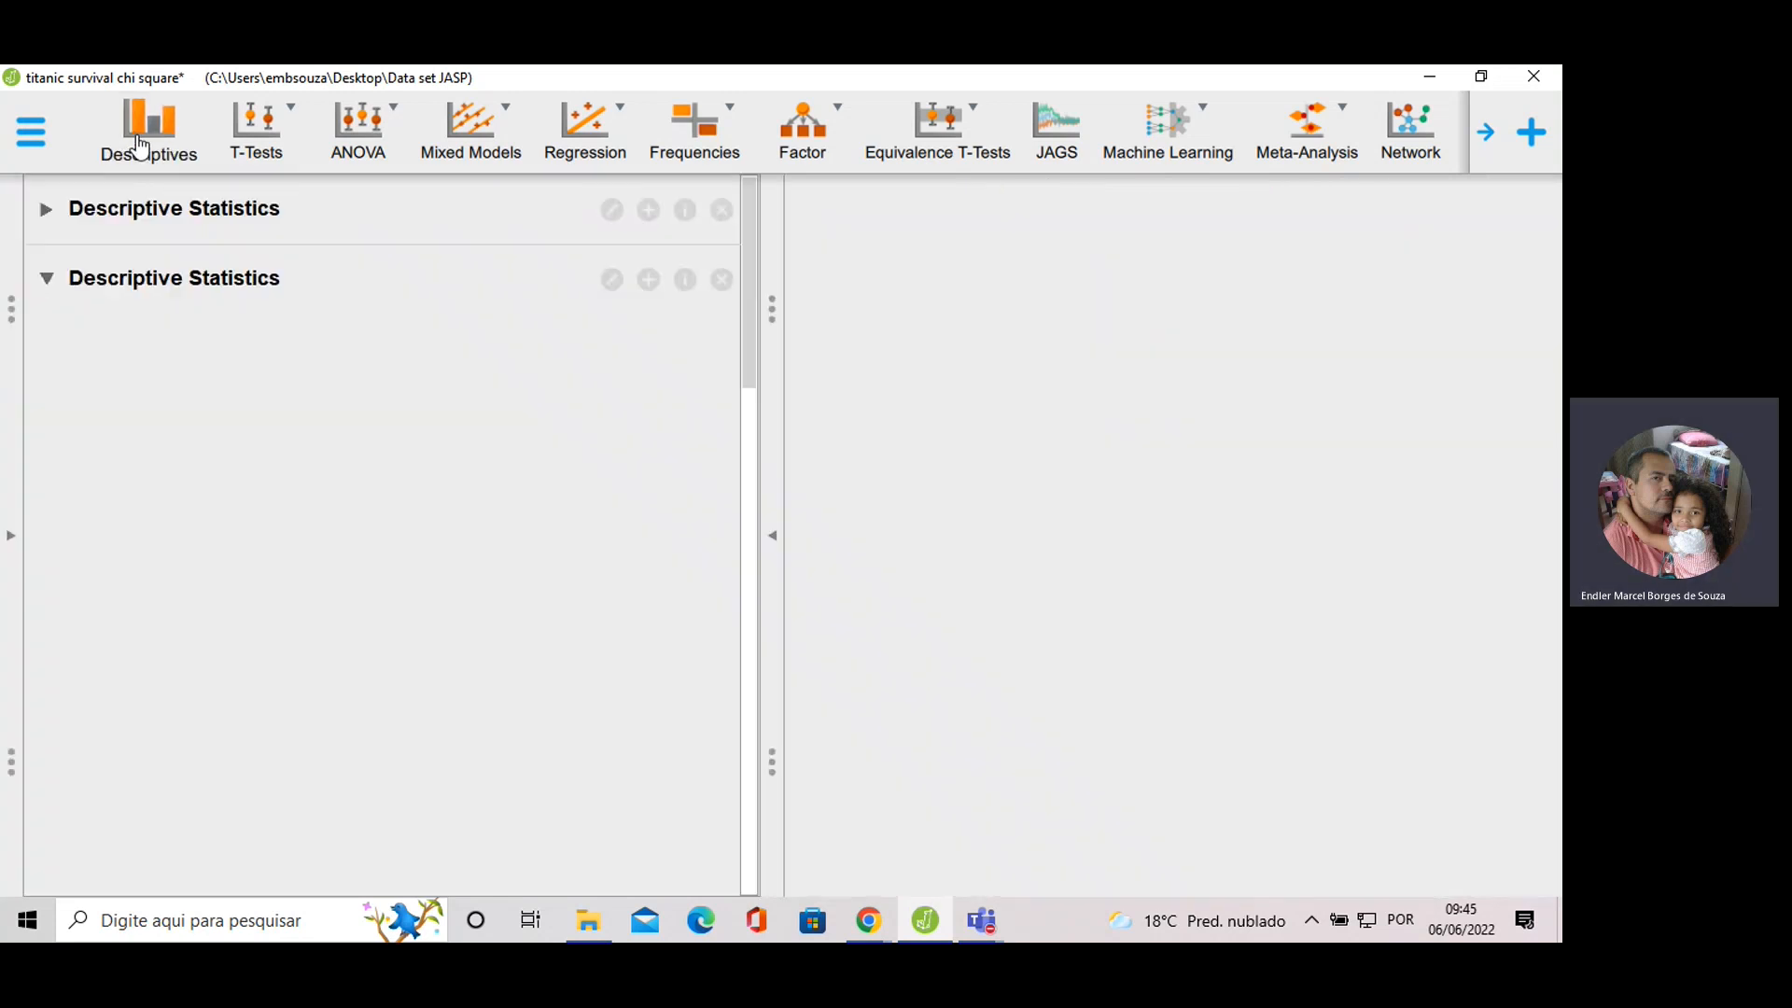
pyautogui.click(264, 277)
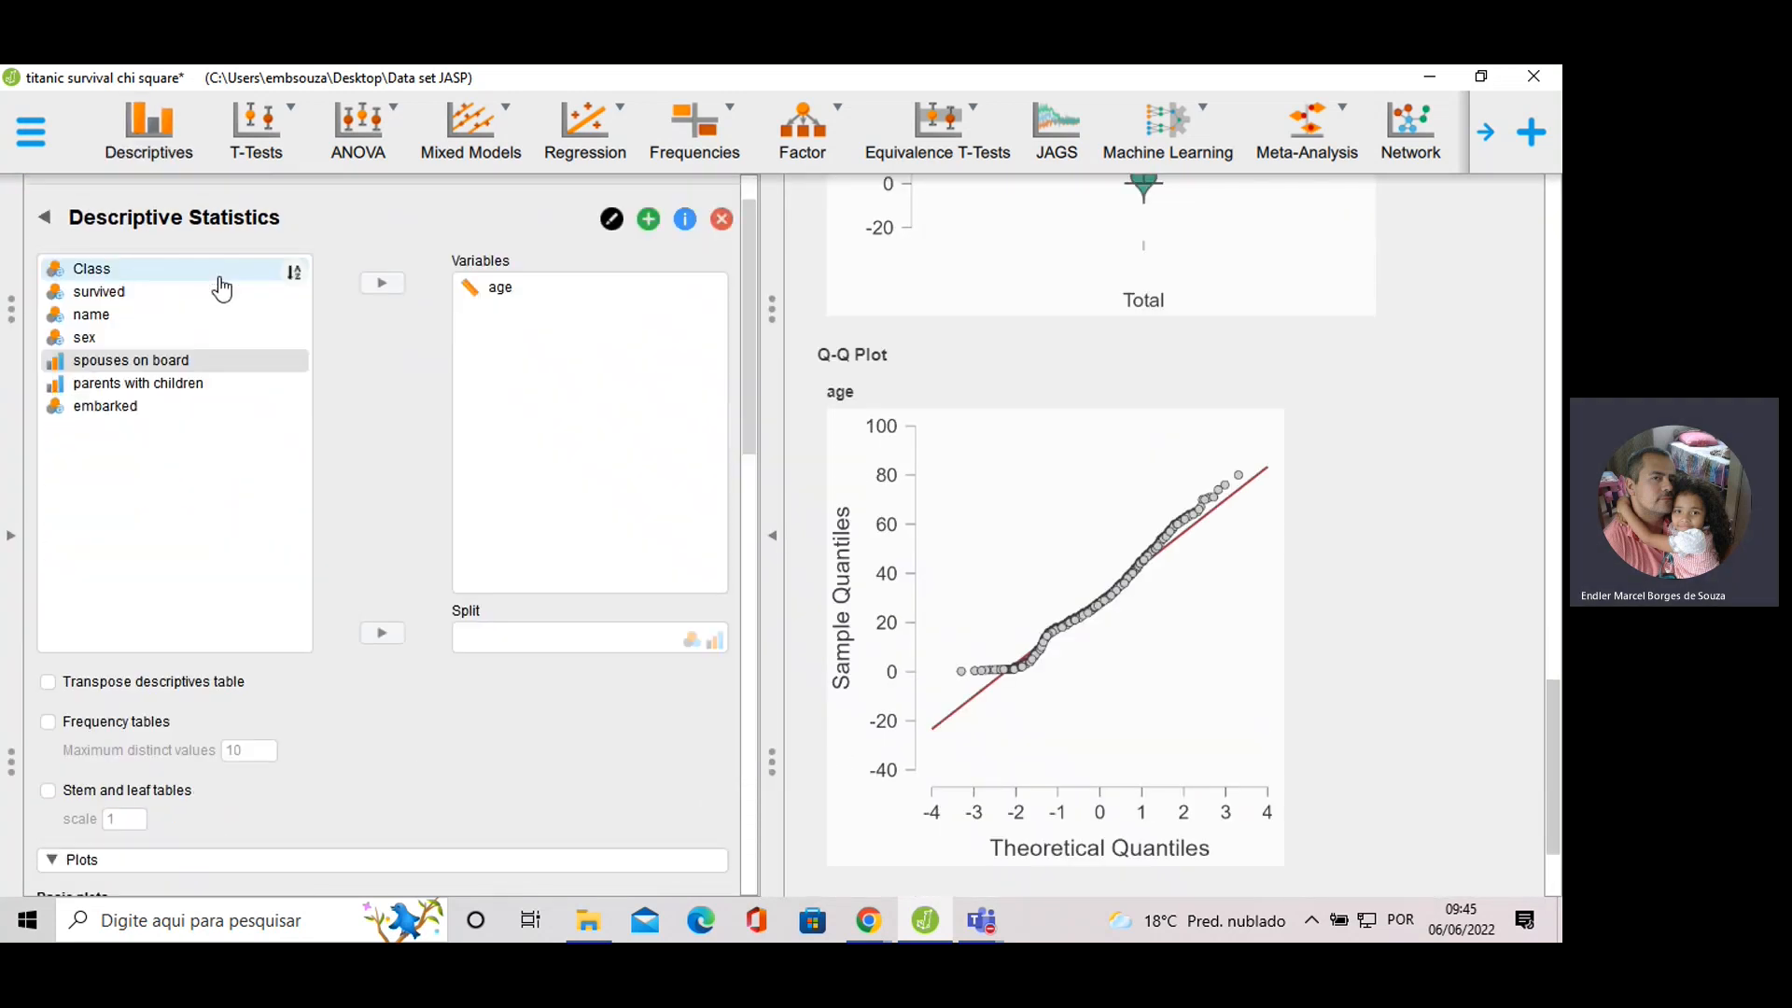
pyautogui.click(126, 333)
pyautogui.click(384, 627)
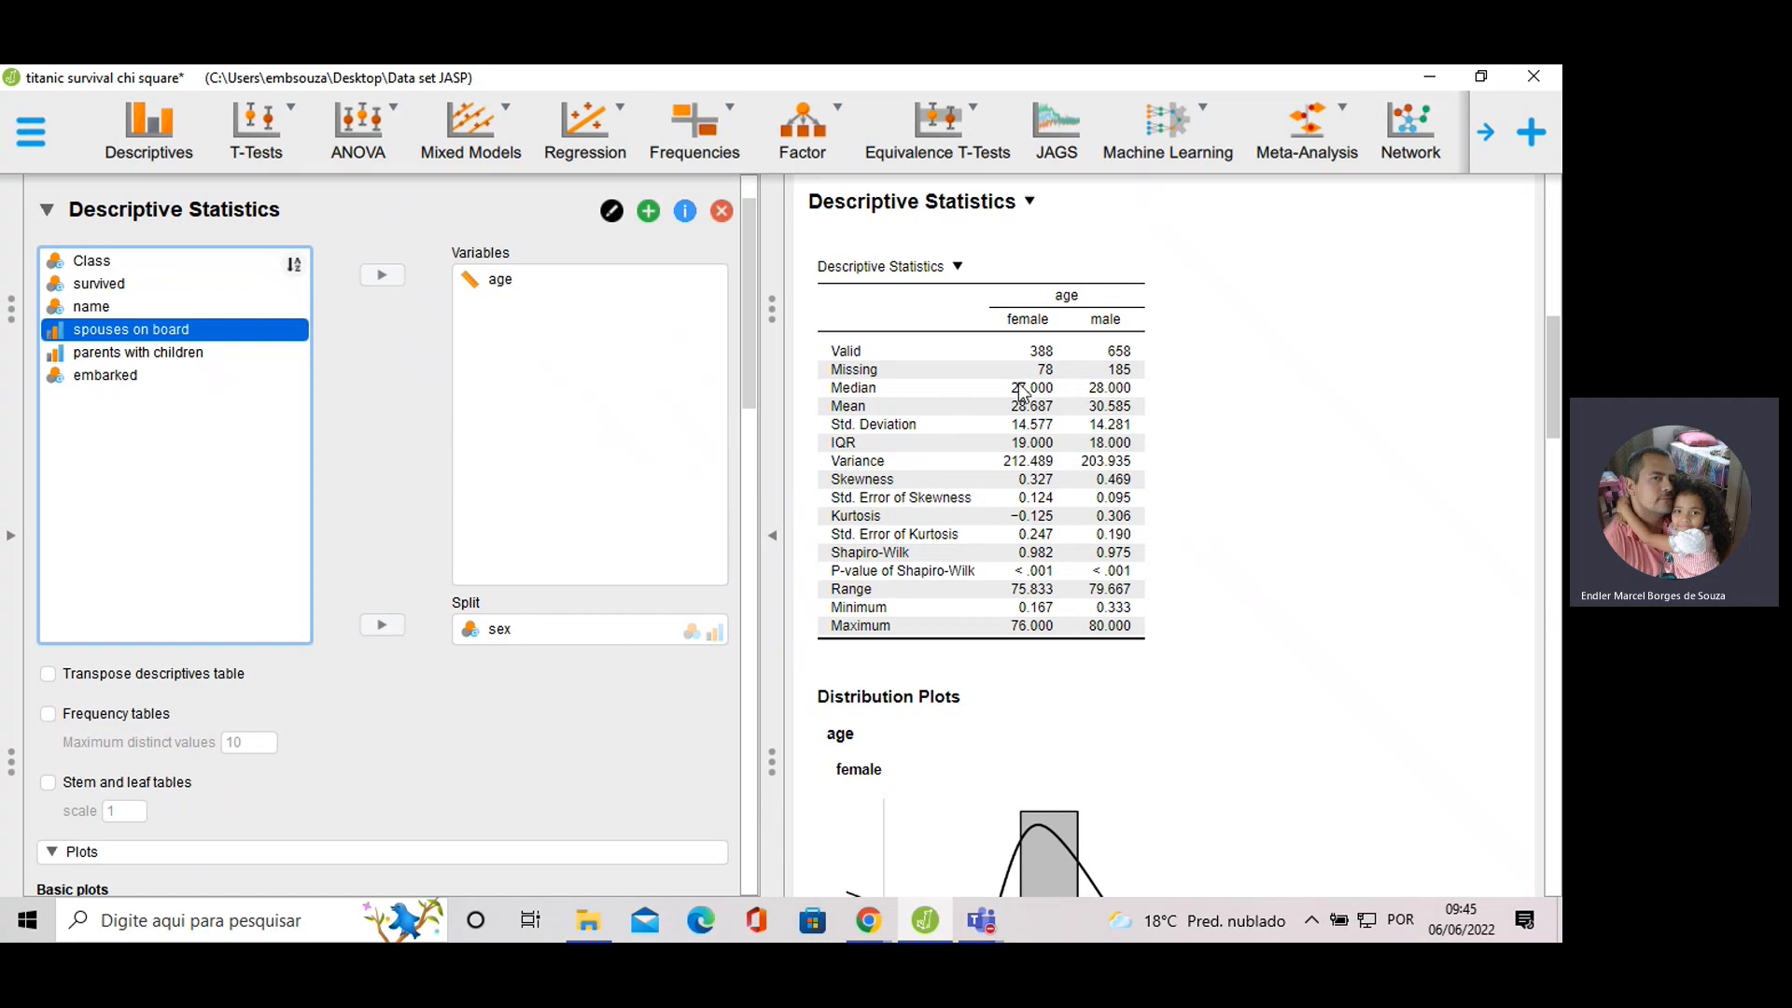
# Compare the age distribution plots and boxplots of female and male passengers.
pyautogui.scroll(-5, 1022, 392)
pyautogui.scroll(-4, 1005, 367)
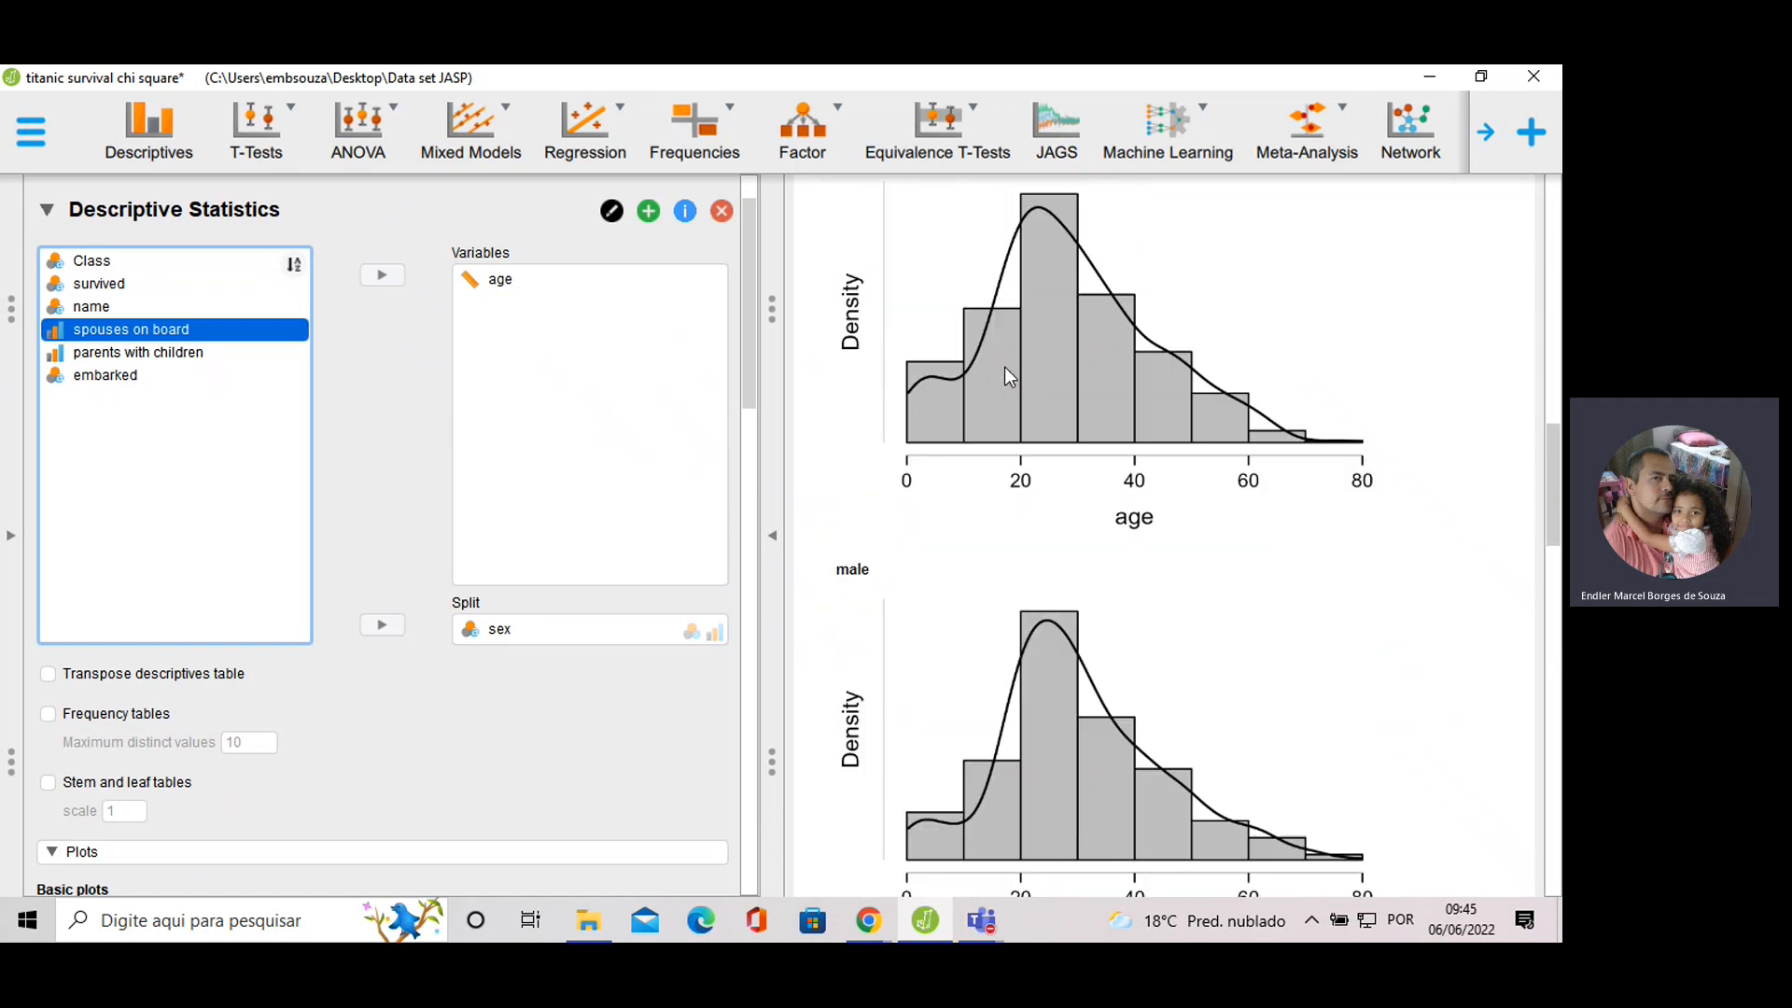
pyautogui.scroll(2, 1001, 367)
pyautogui.scroll(-1, 969, 357)
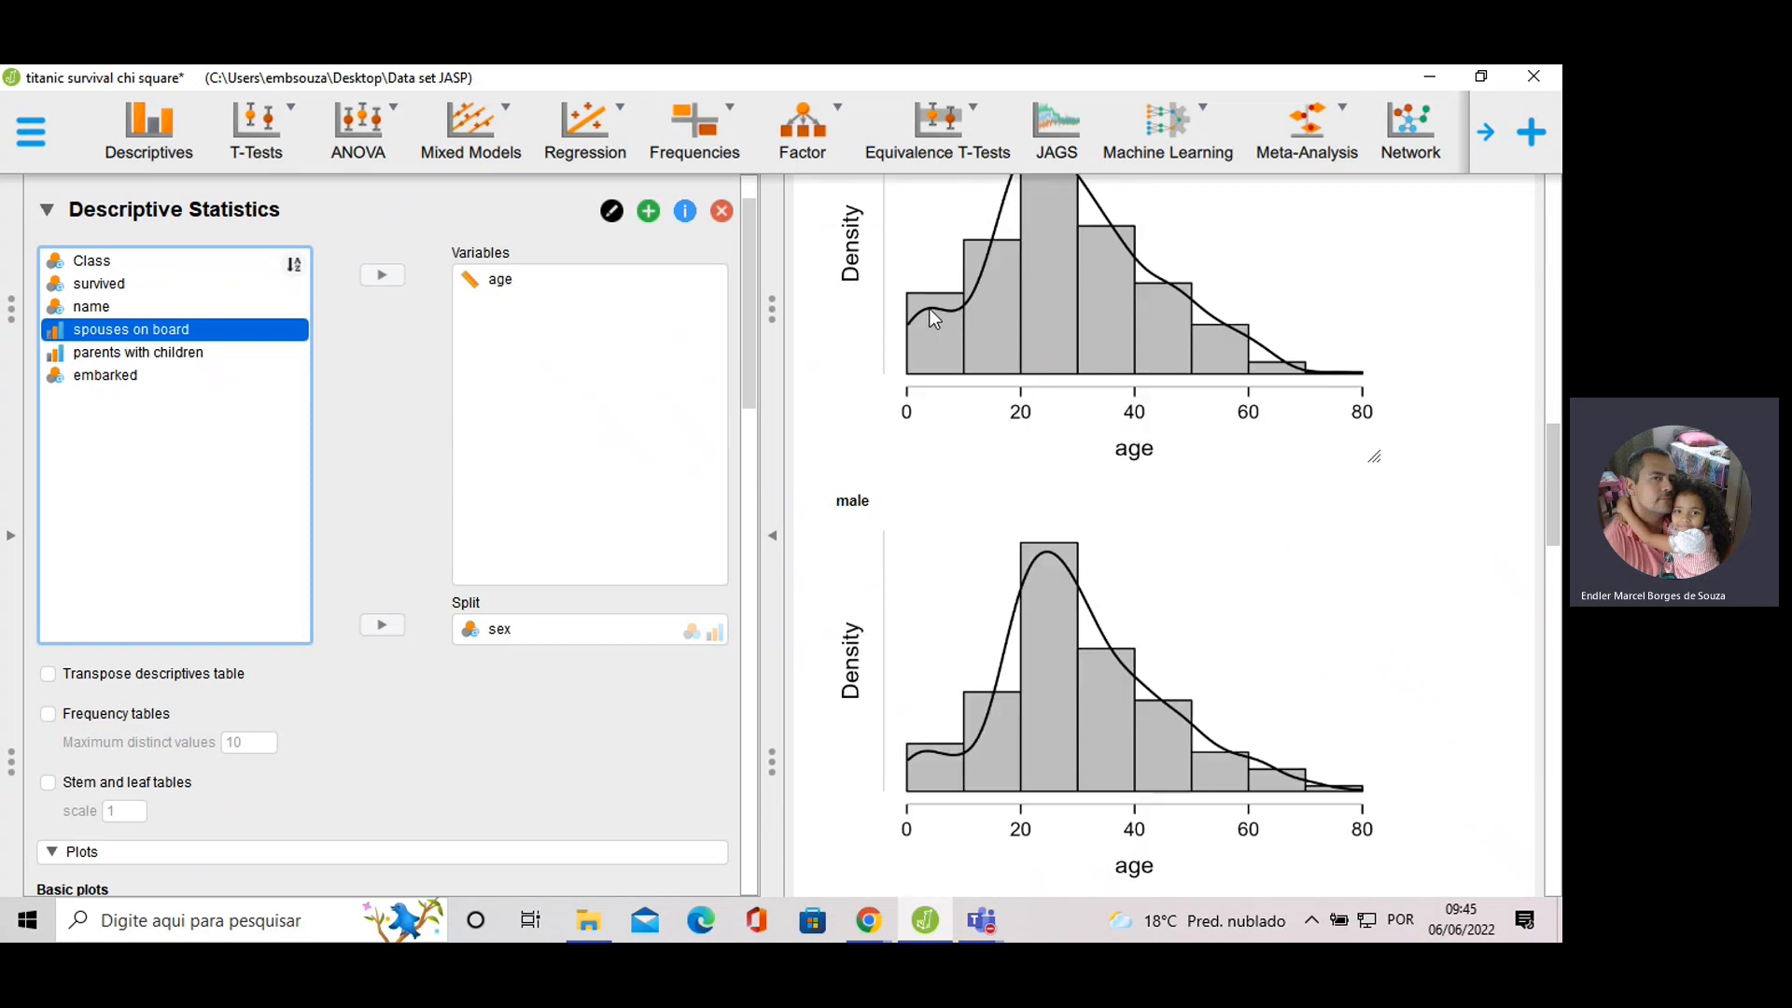
pyautogui.scroll(2, 1045, 373)
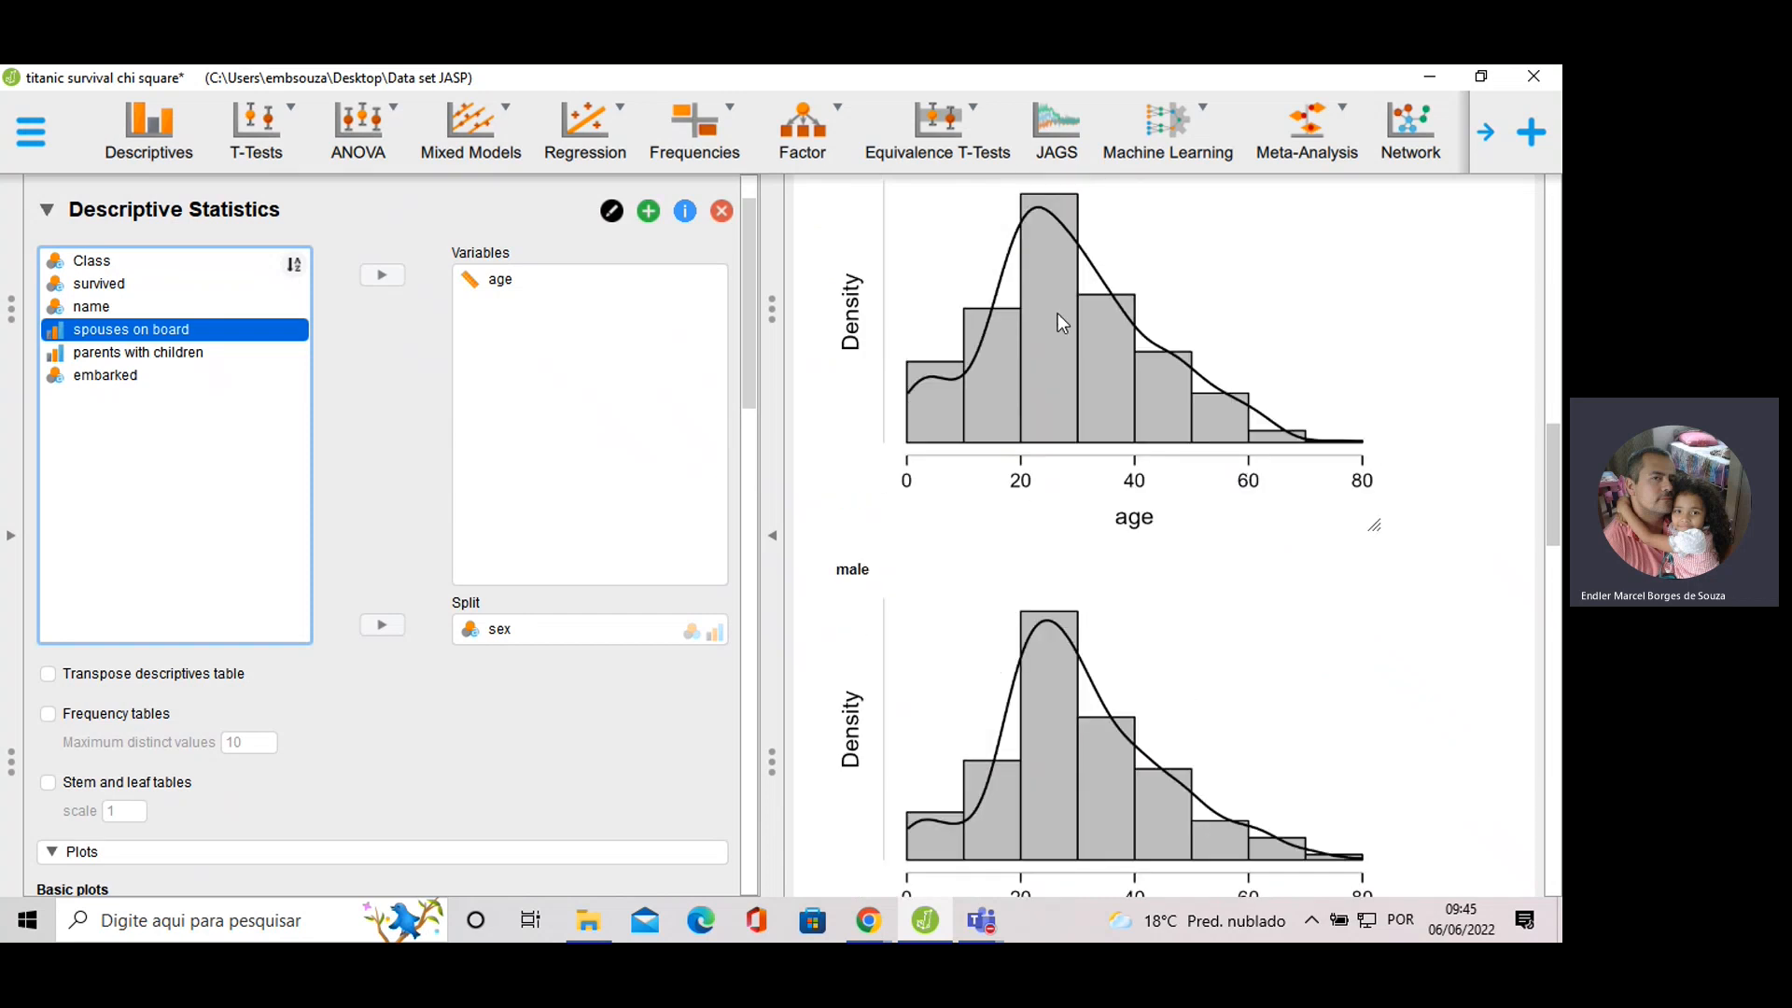
pyautogui.scroll(-4, 1025, 336)
pyautogui.scroll(-2, 1019, 399)
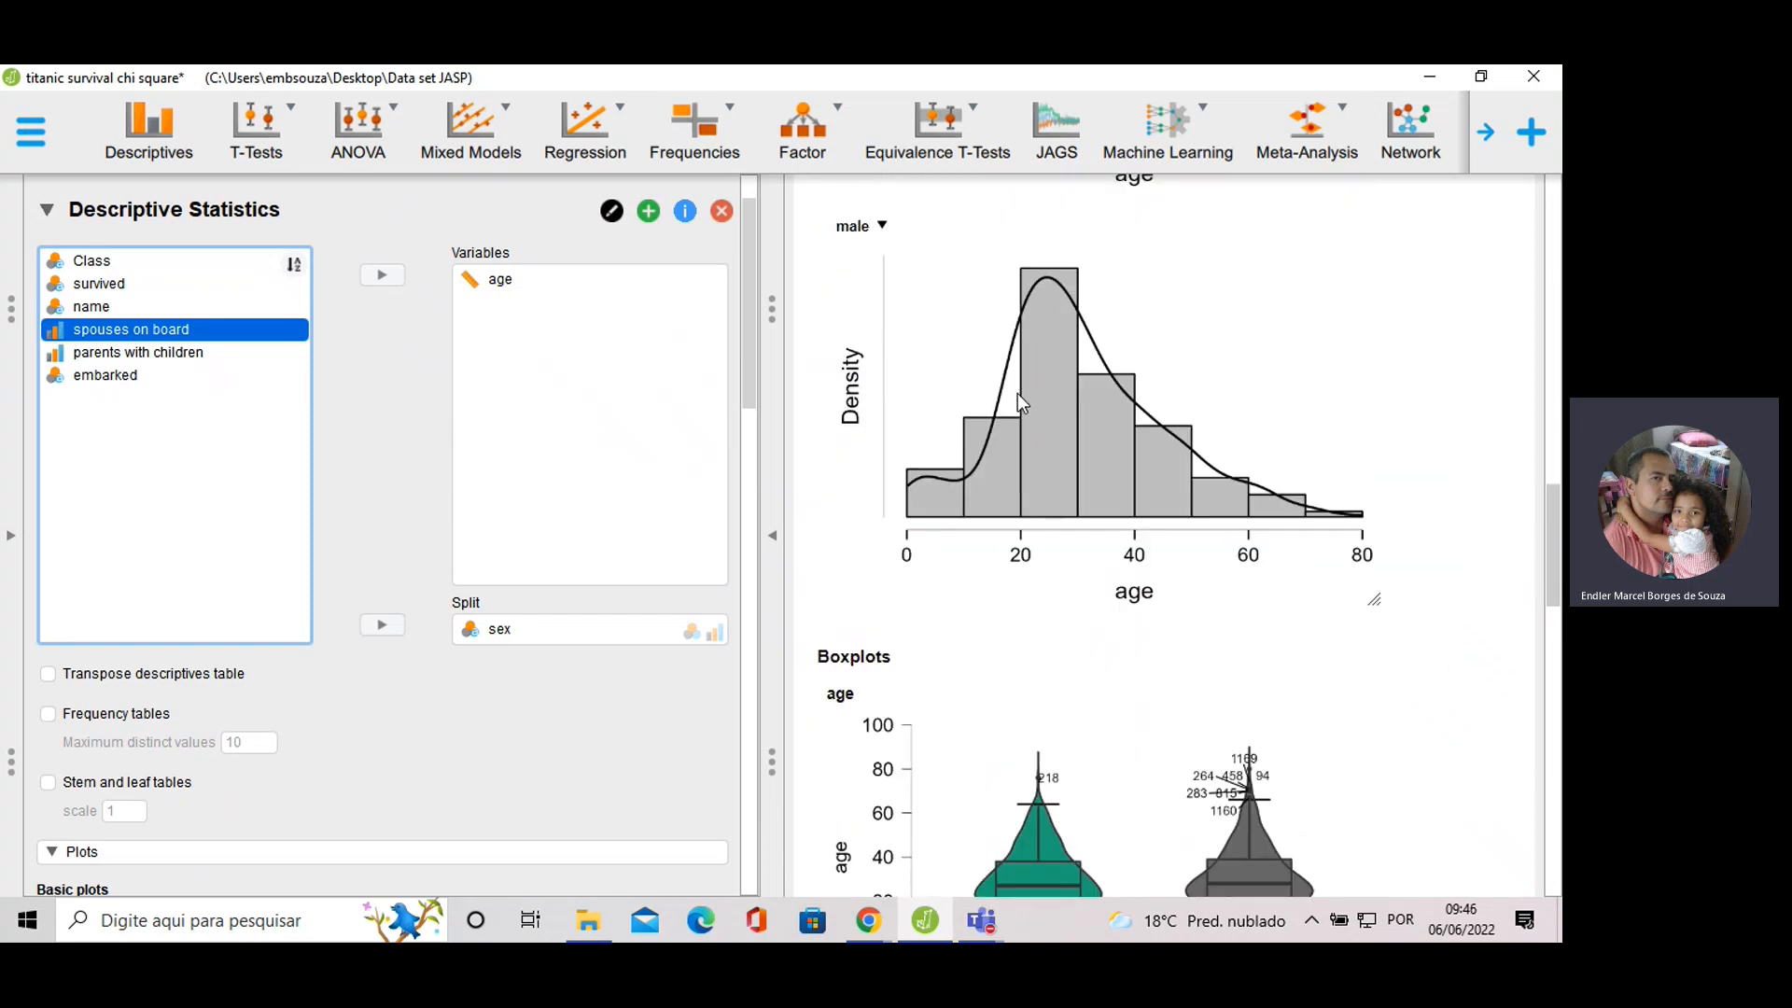
pyautogui.scroll(-3, 1018, 396)
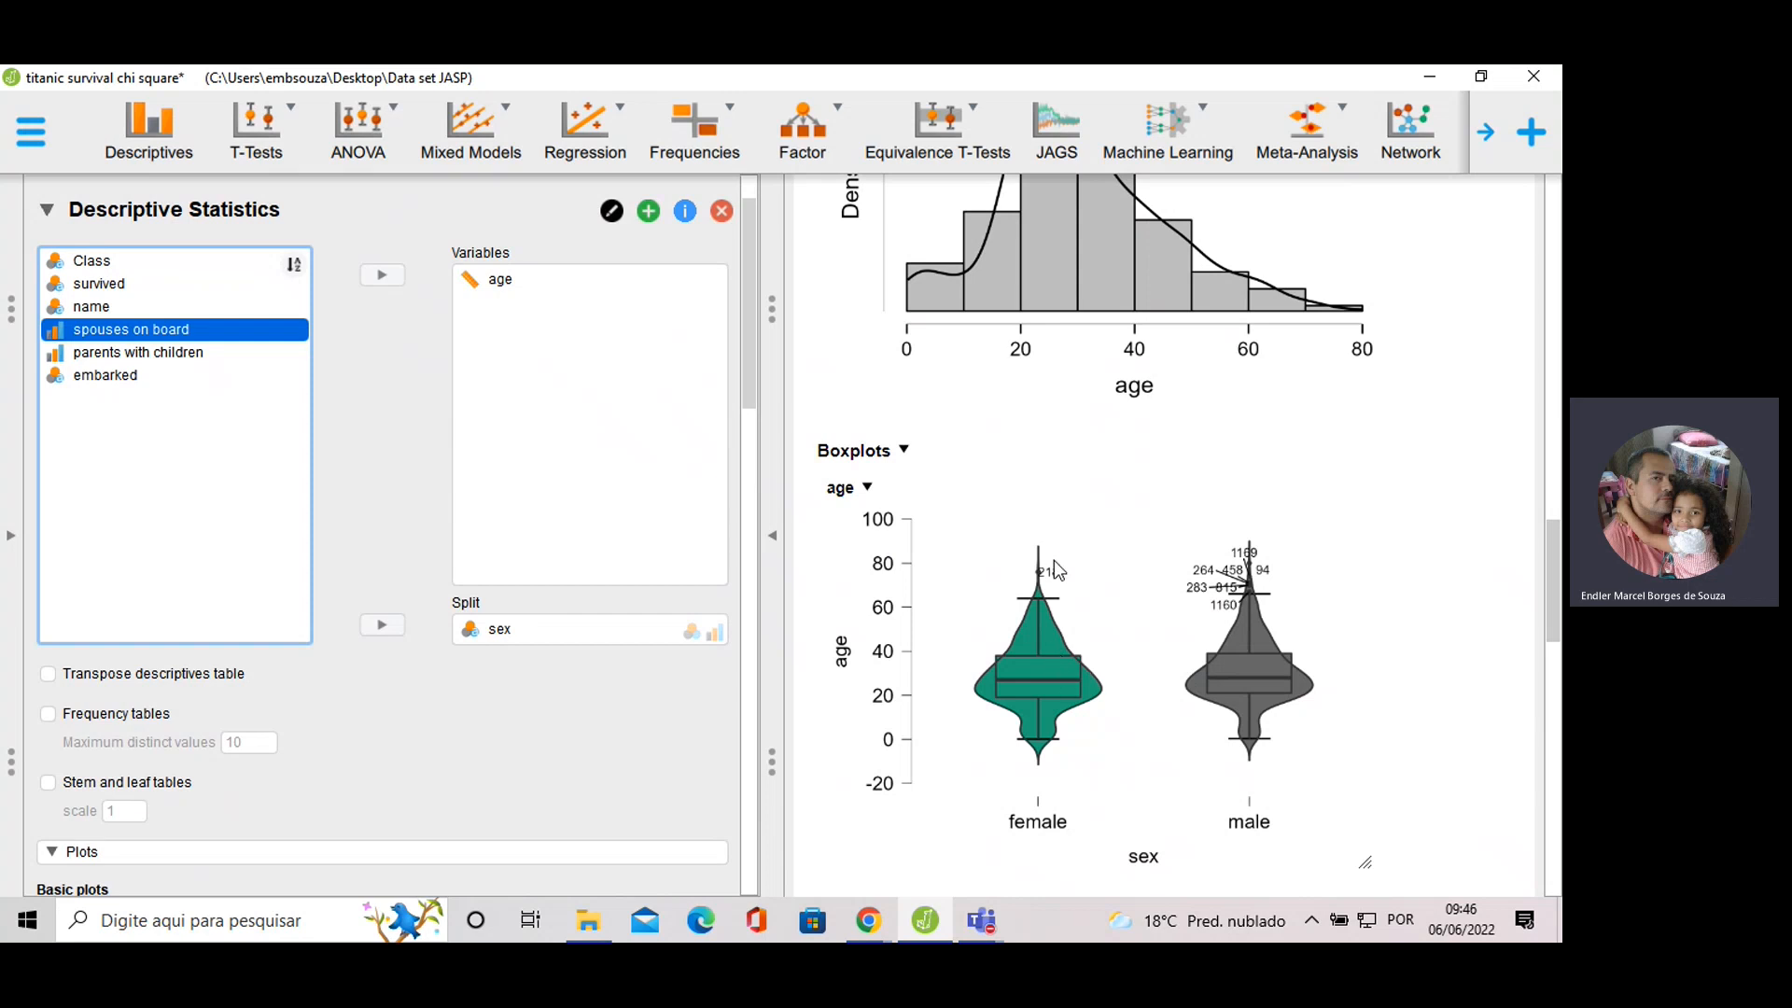
pyautogui.scroll(3, 1028, 452)
pyautogui.scroll(-5, 1029, 452)
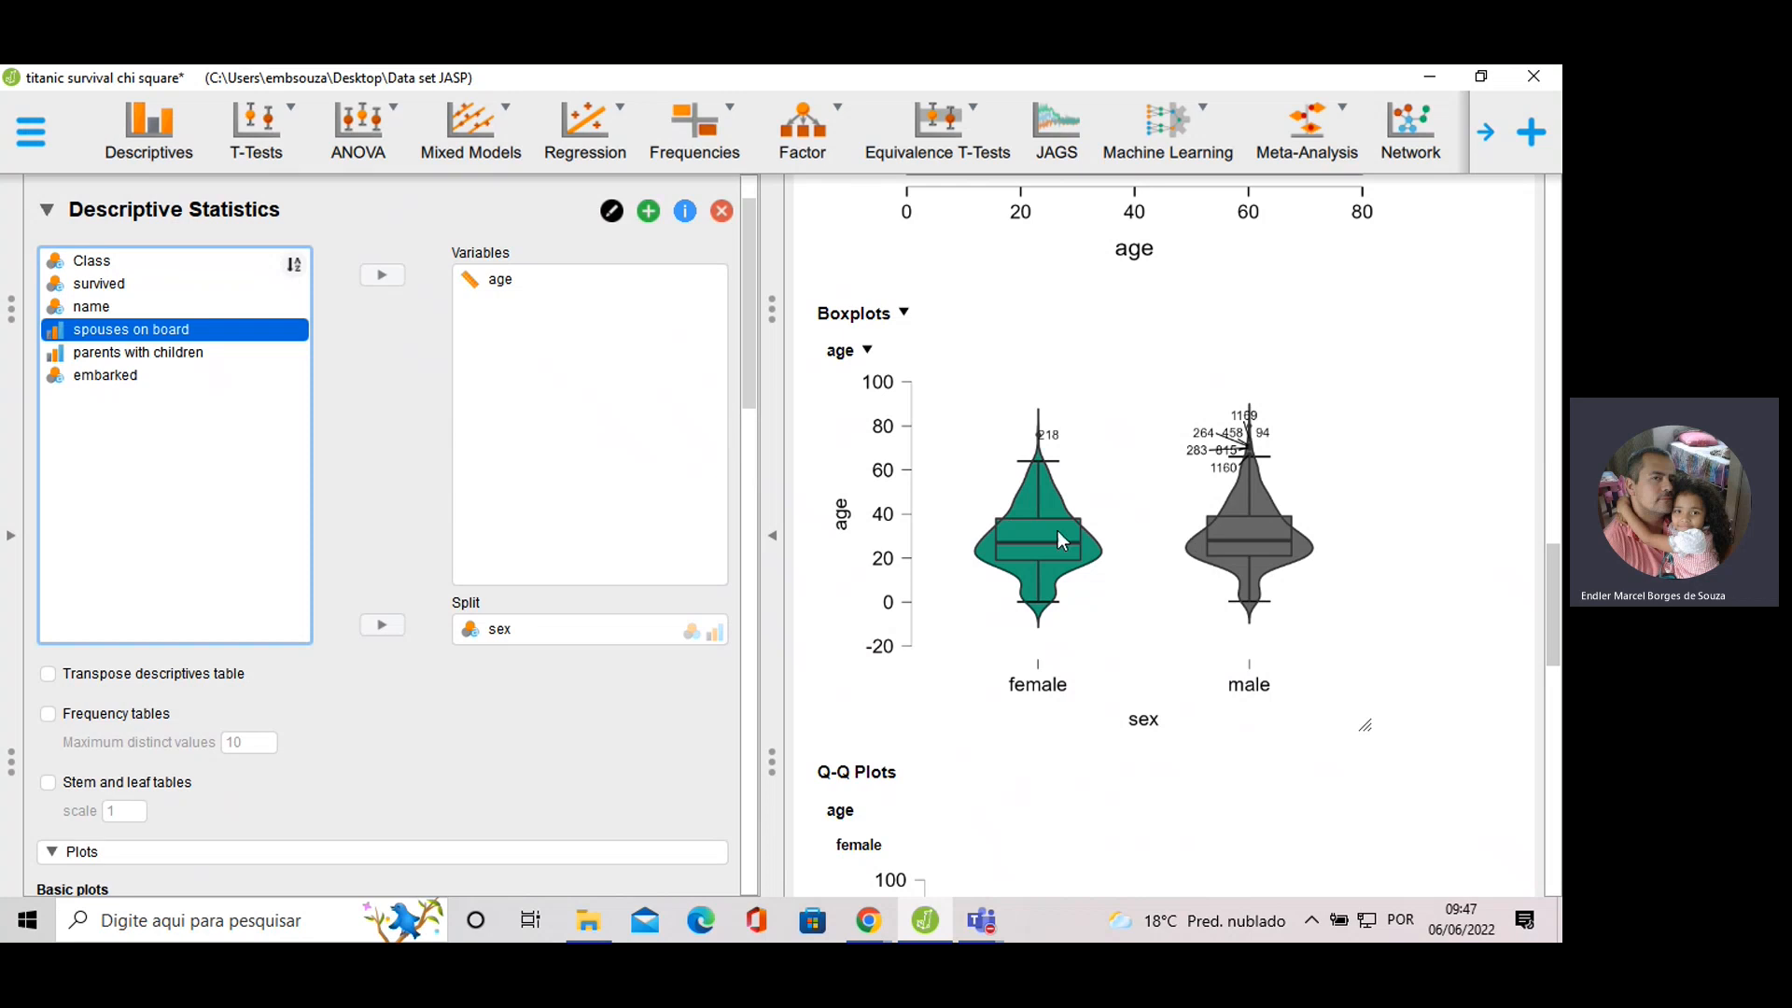
# Compare the age Q-Q plots of female and male passengers against their reference lines.
pyautogui.scroll(-5, 1148, 541)
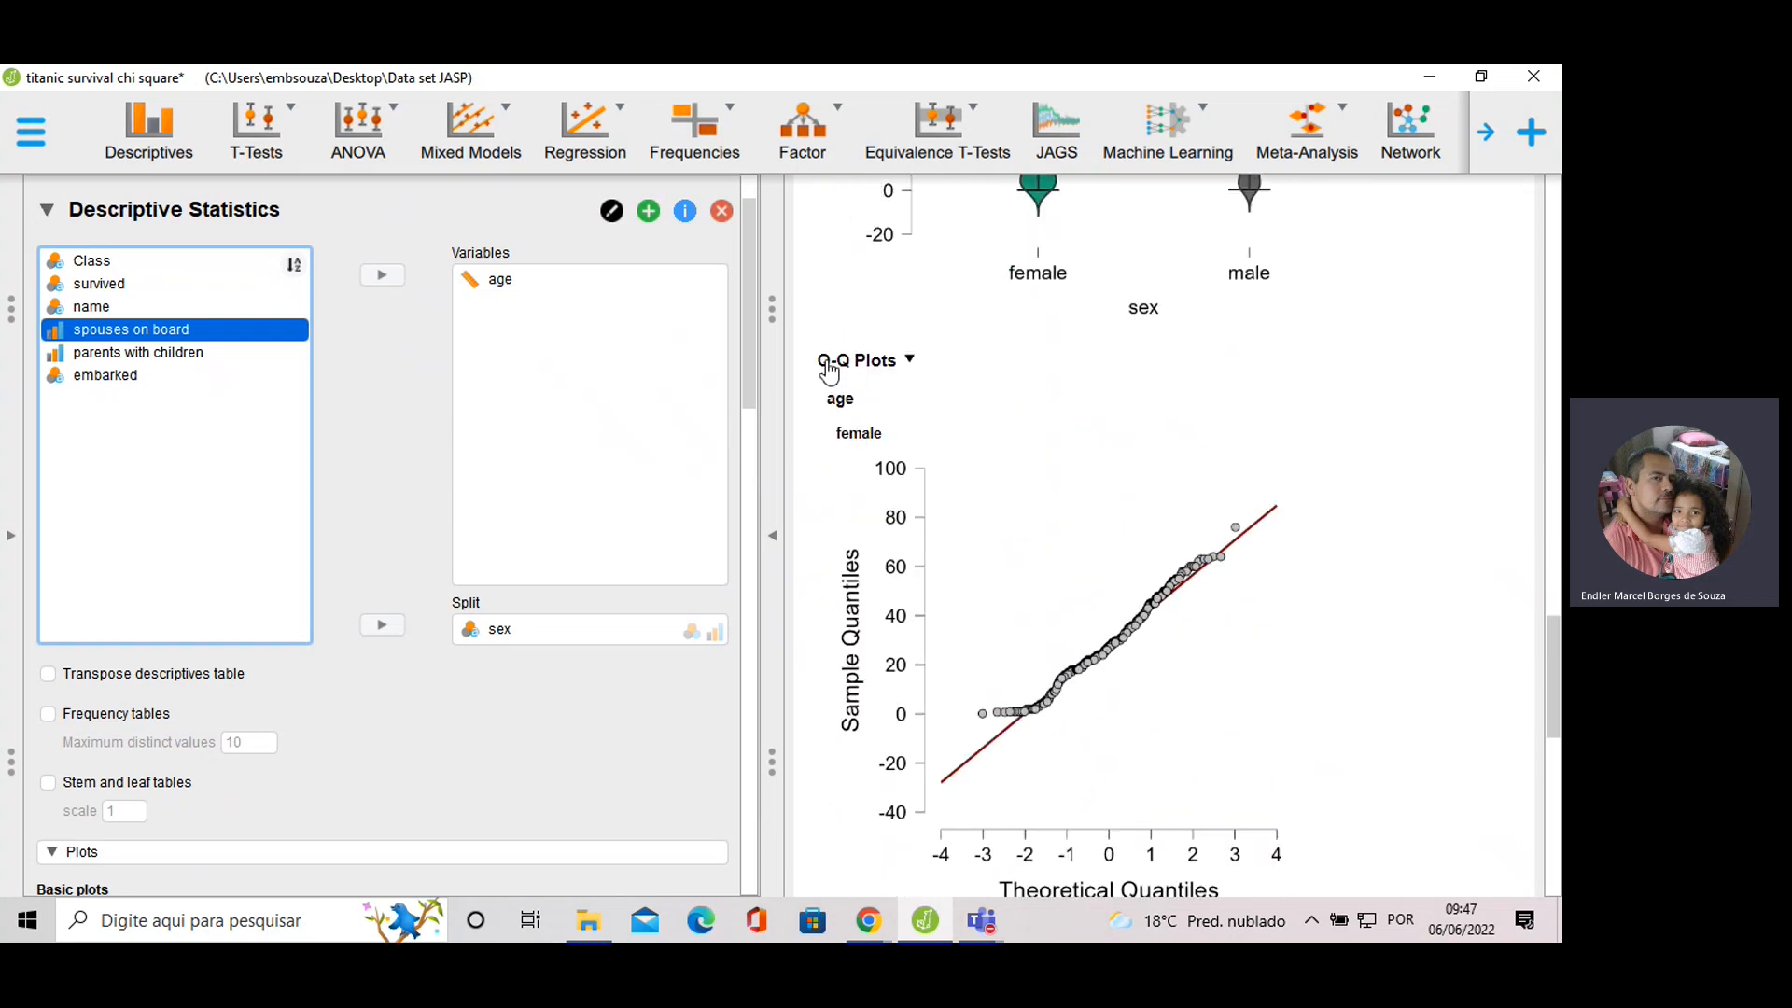
pyautogui.scroll(-3, 915, 369)
pyautogui.scroll(-6, 1018, 350)
pyautogui.scroll(4, 1073, 513)
pyautogui.scroll(1, 1106, 494)
pyautogui.scroll(-2, 1126, 551)
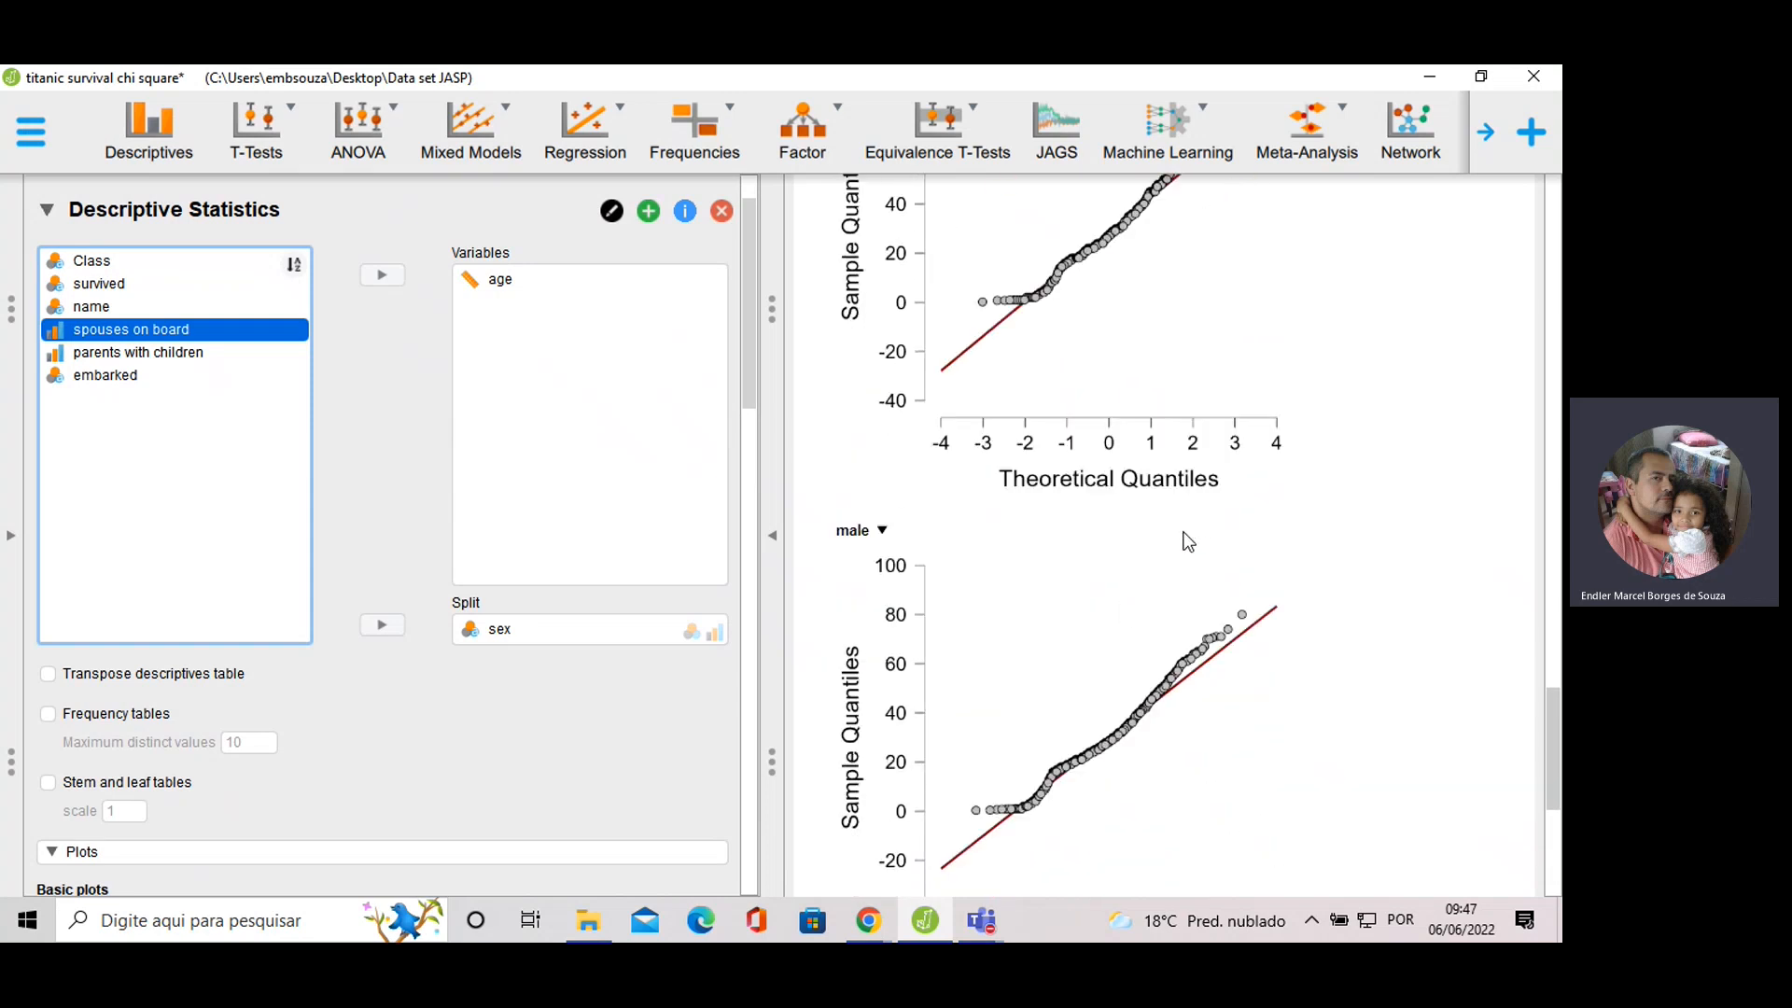
pyautogui.scroll(2, 1074, 457)
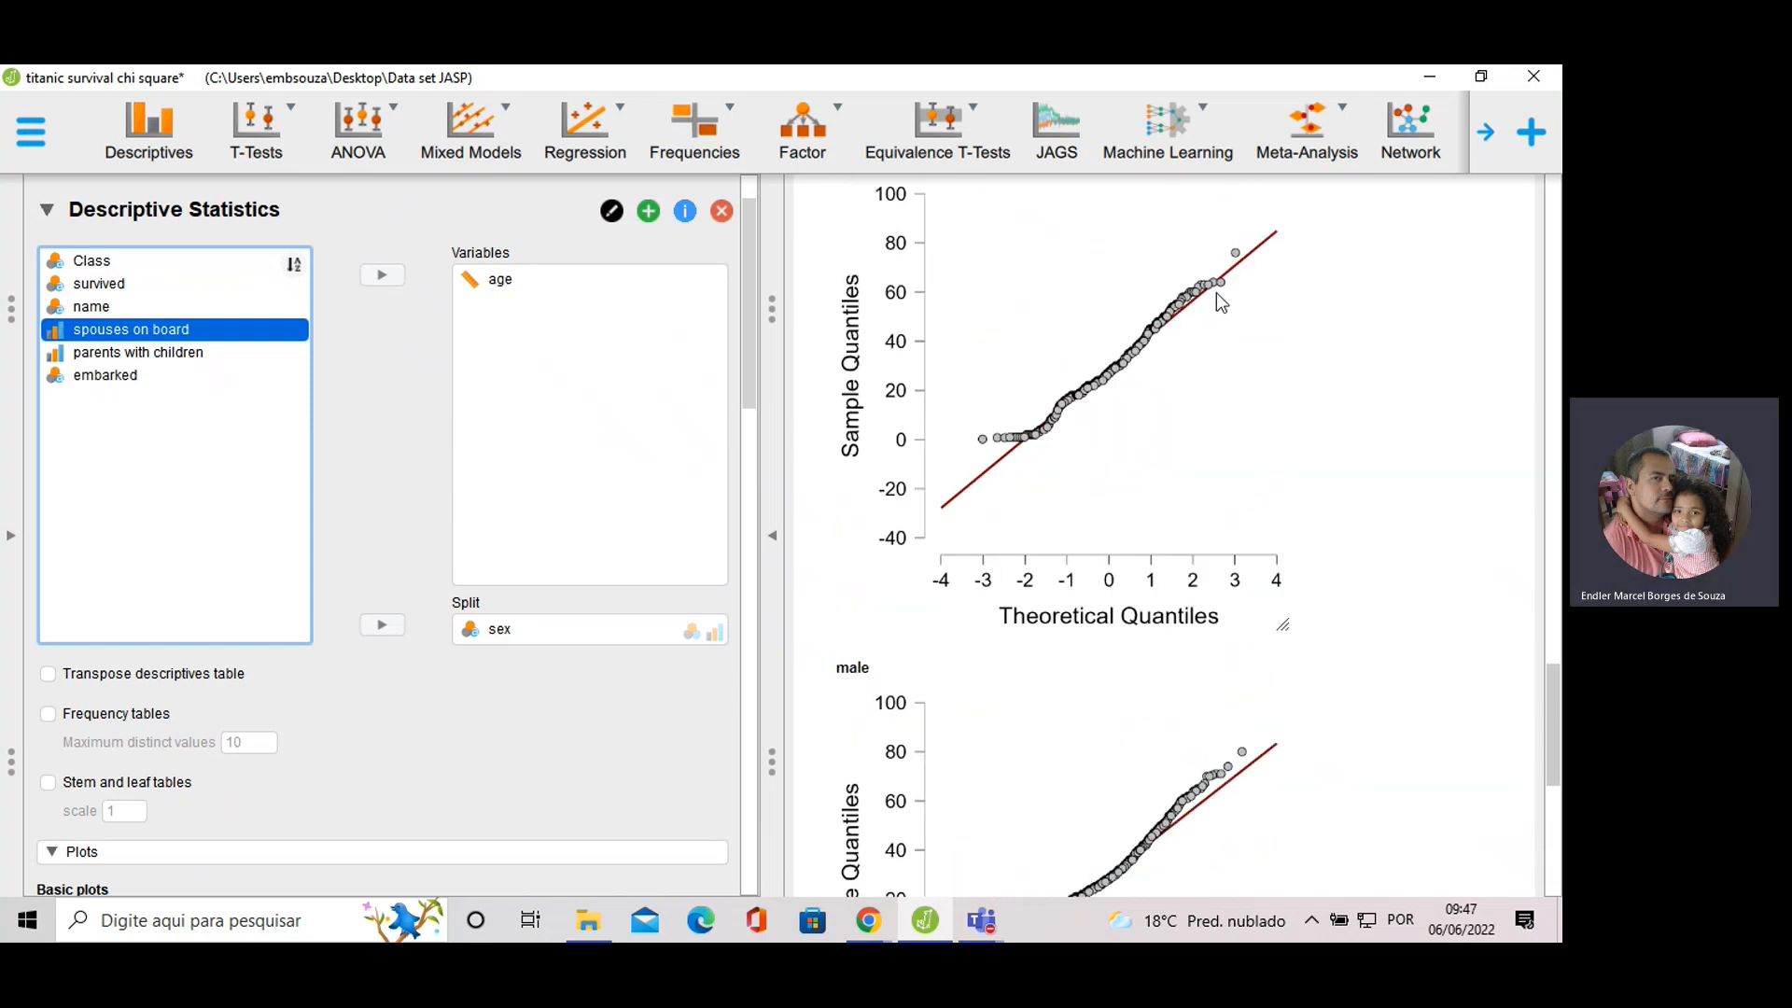
pyautogui.scroll(-2, 1180, 513)
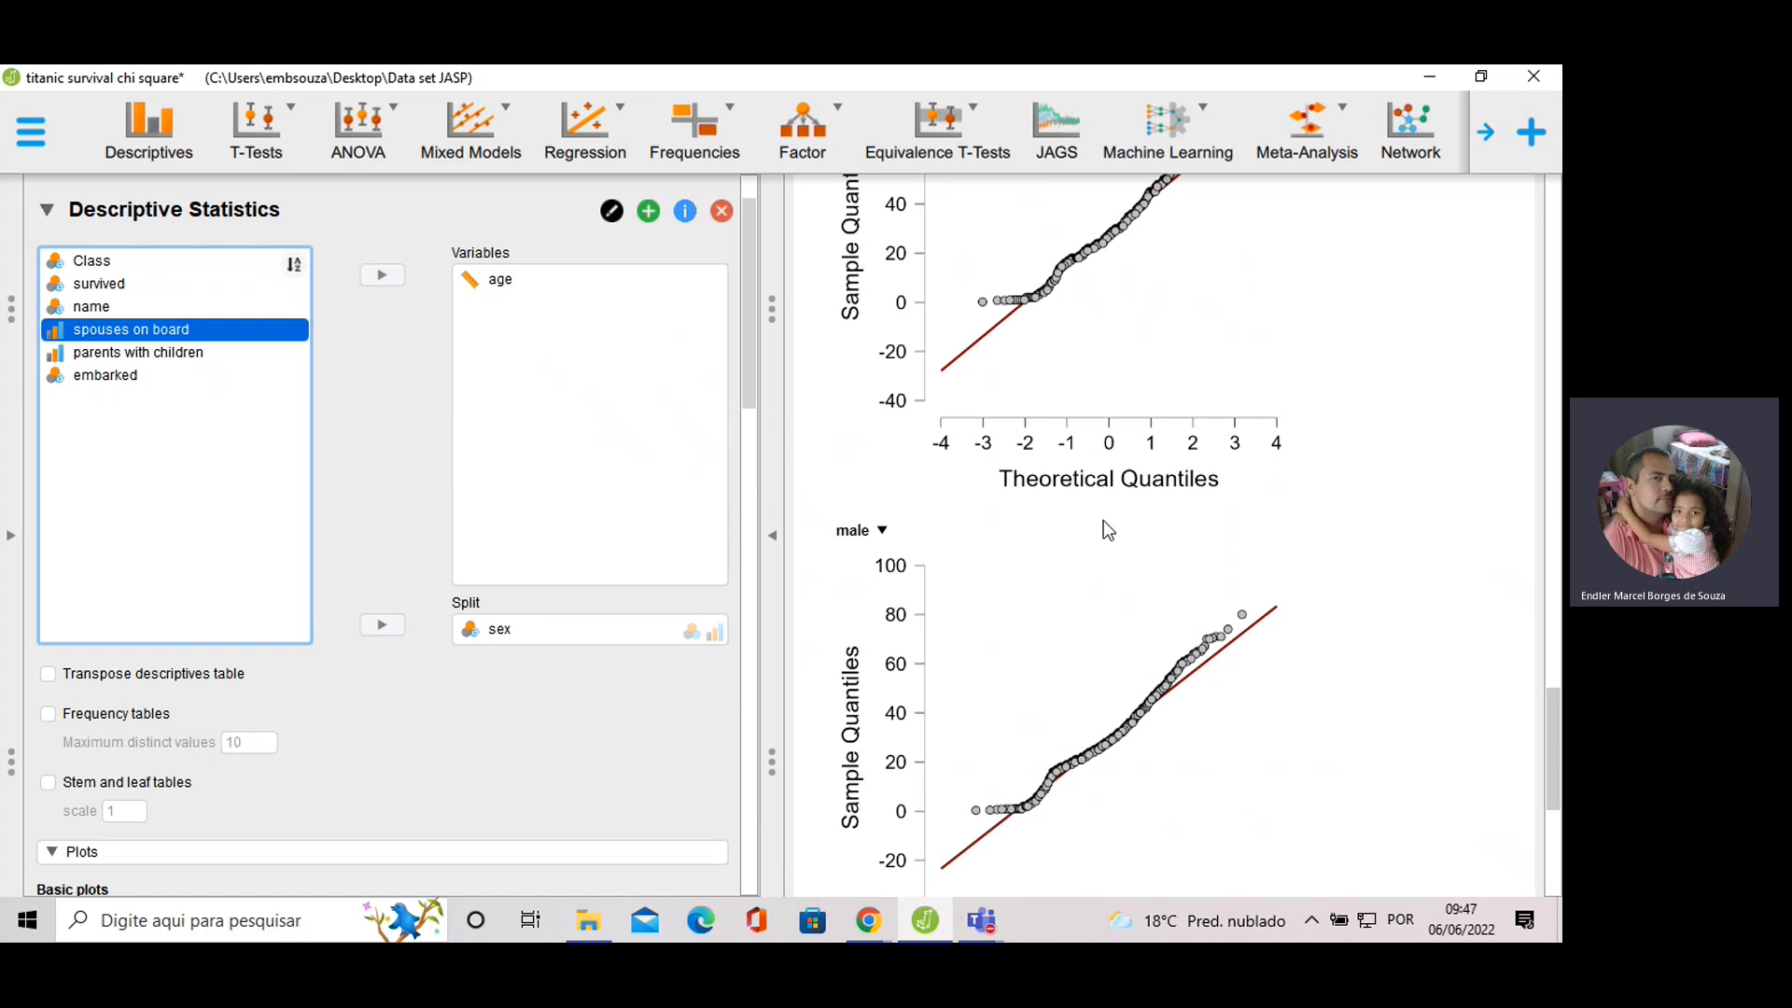
# Review the sex-split boxplots, distribution plots and Q-Q plots again together with the descriptive statistics table.
pyautogui.scroll(12, 1103, 518)
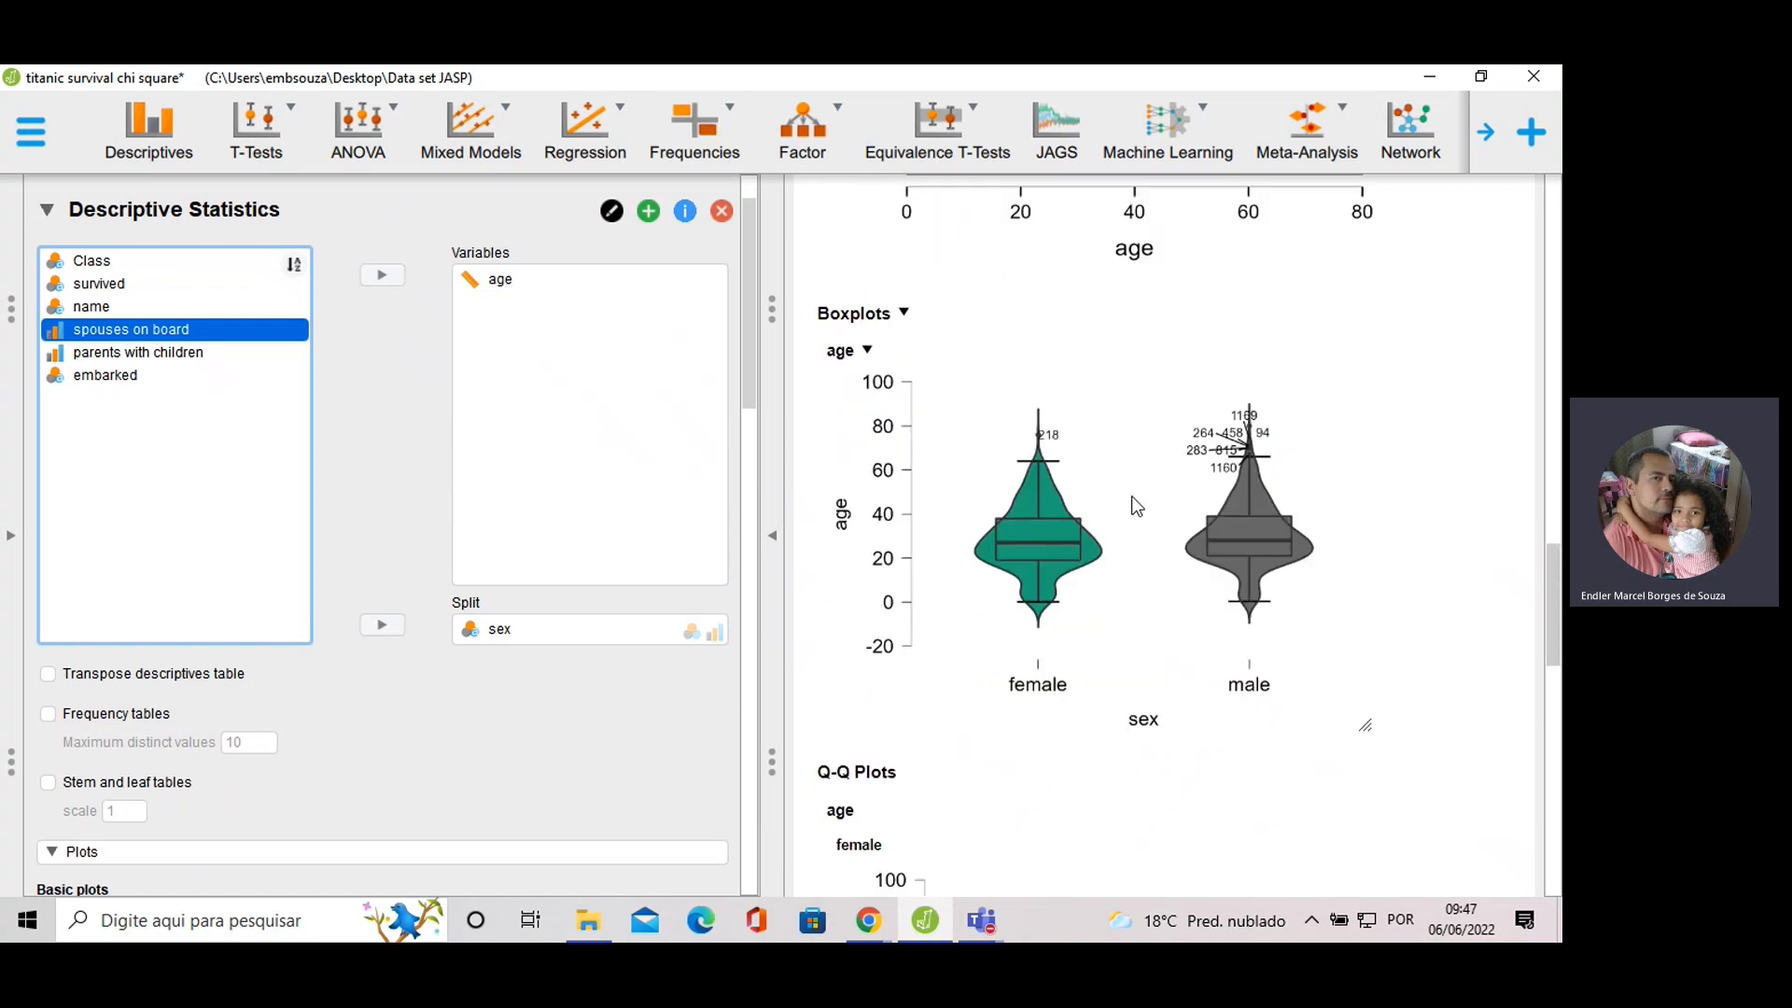
pyautogui.scroll(5, 1094, 491)
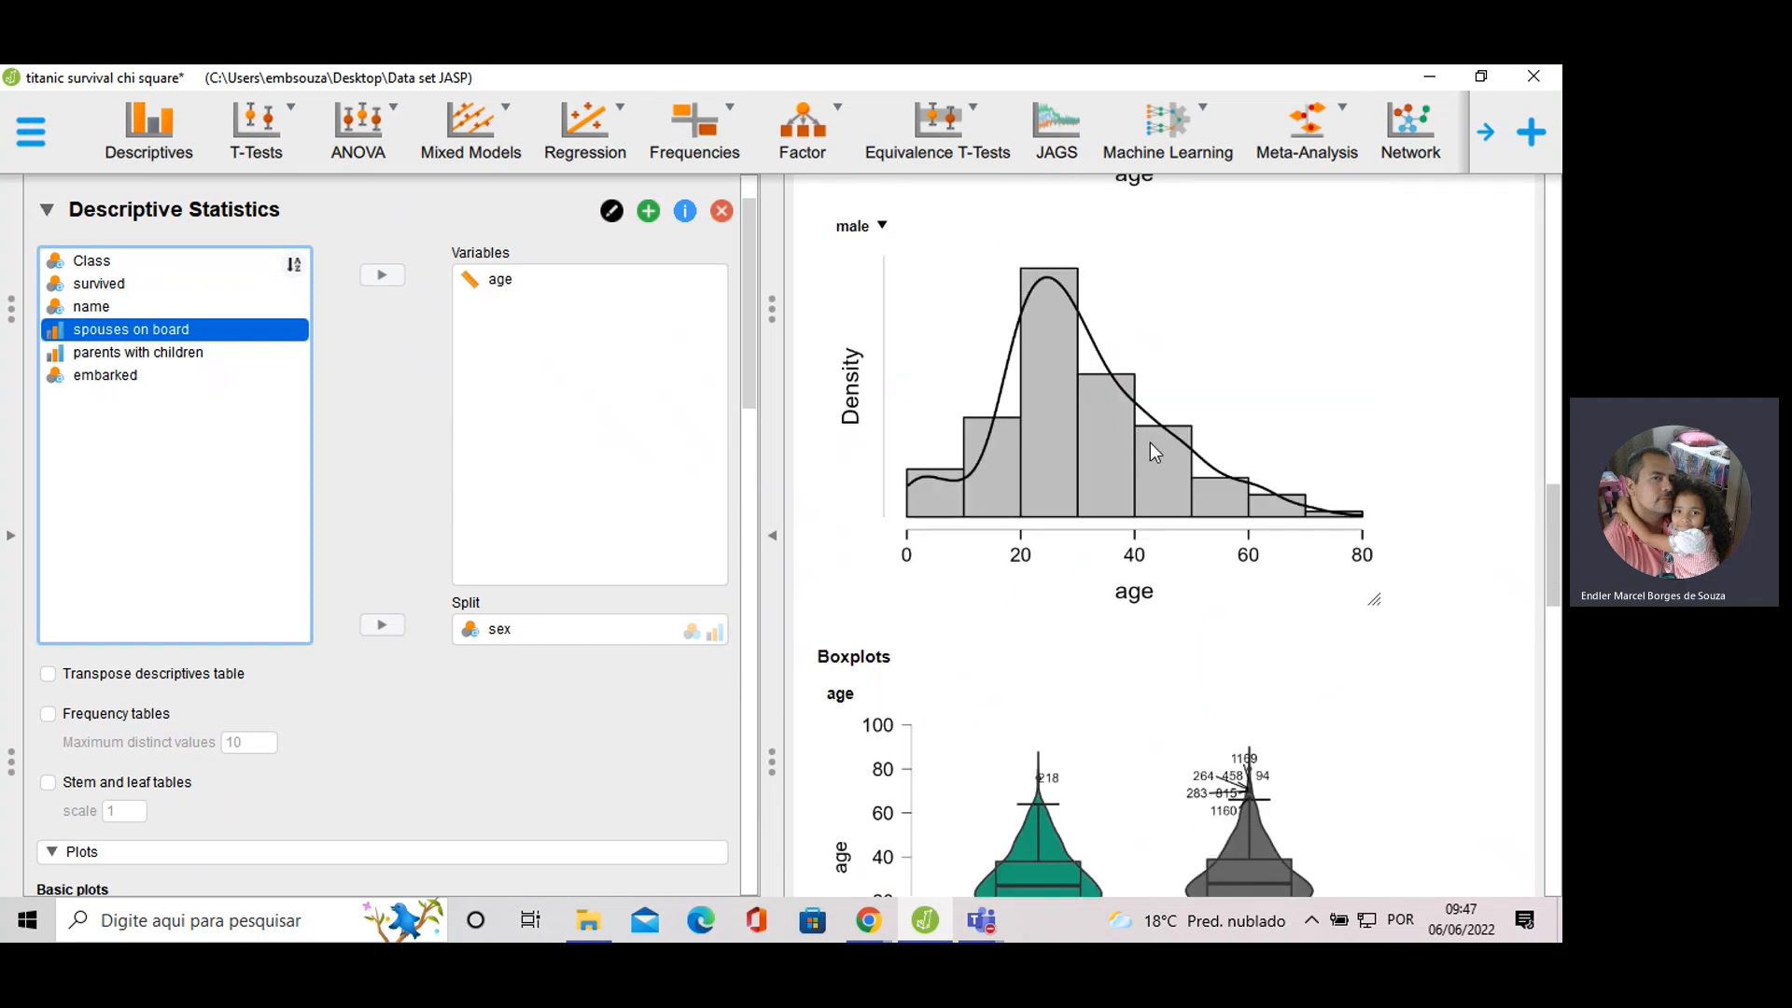
pyautogui.scroll(3, 1155, 452)
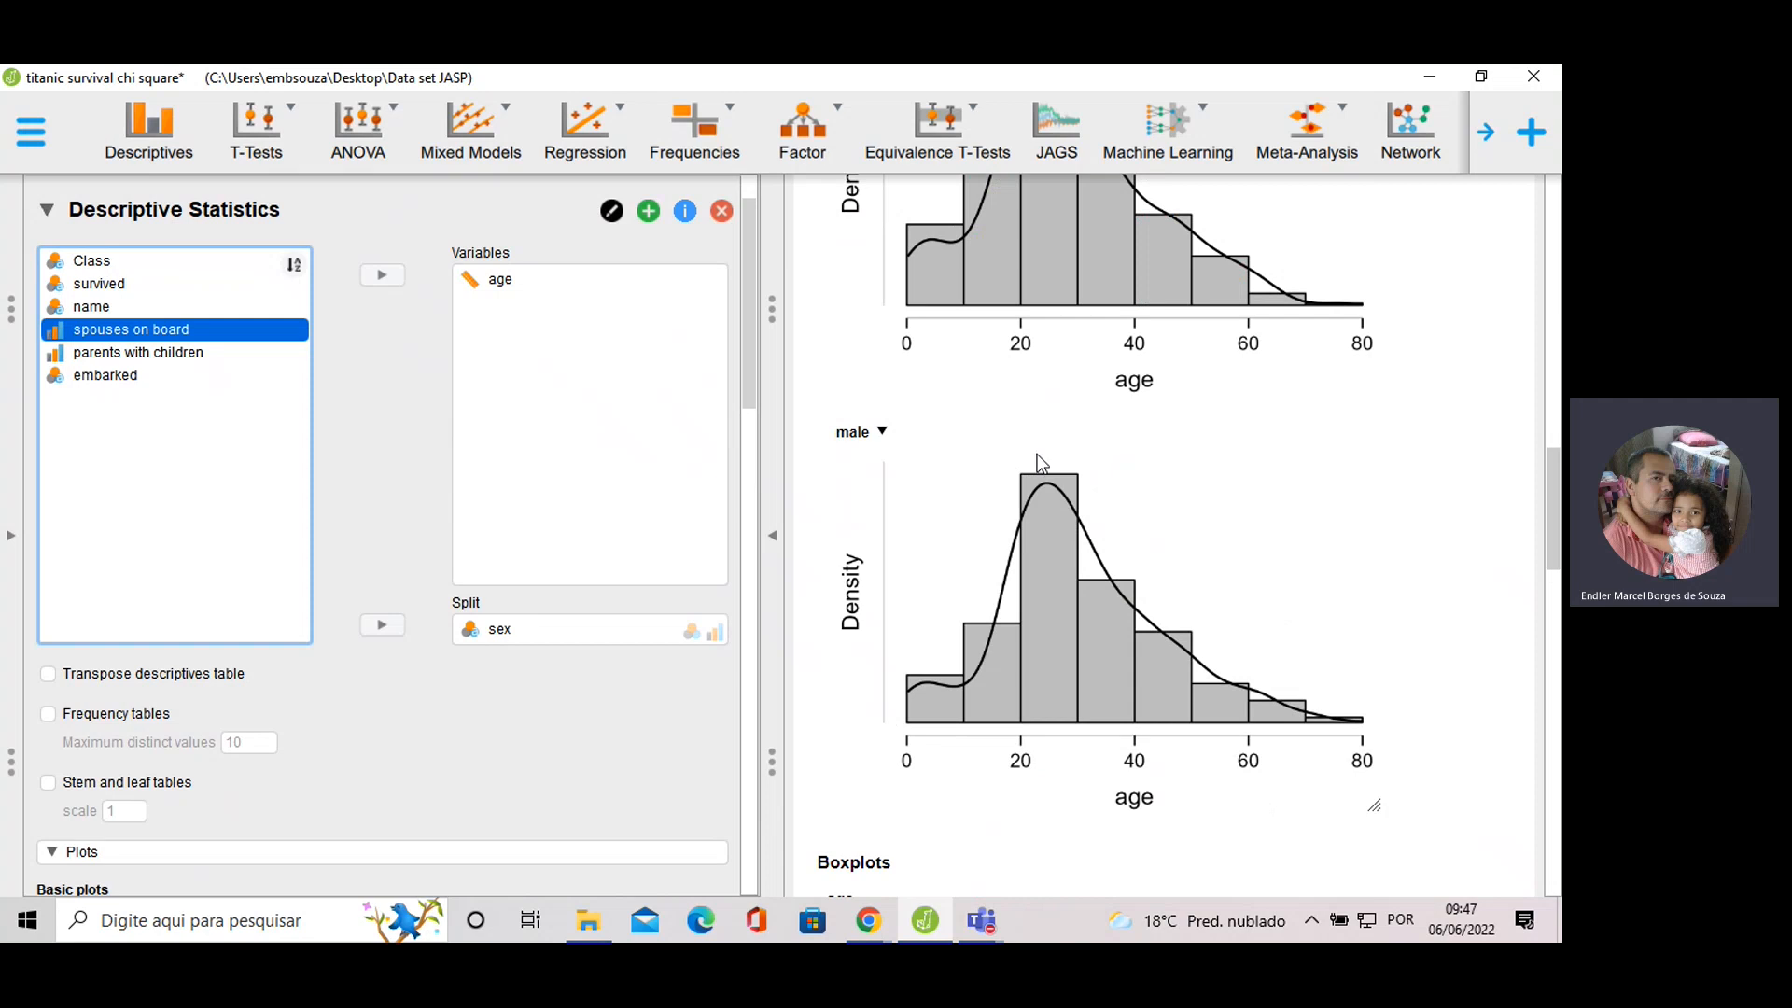
pyautogui.scroll(-20, 1027, 458)
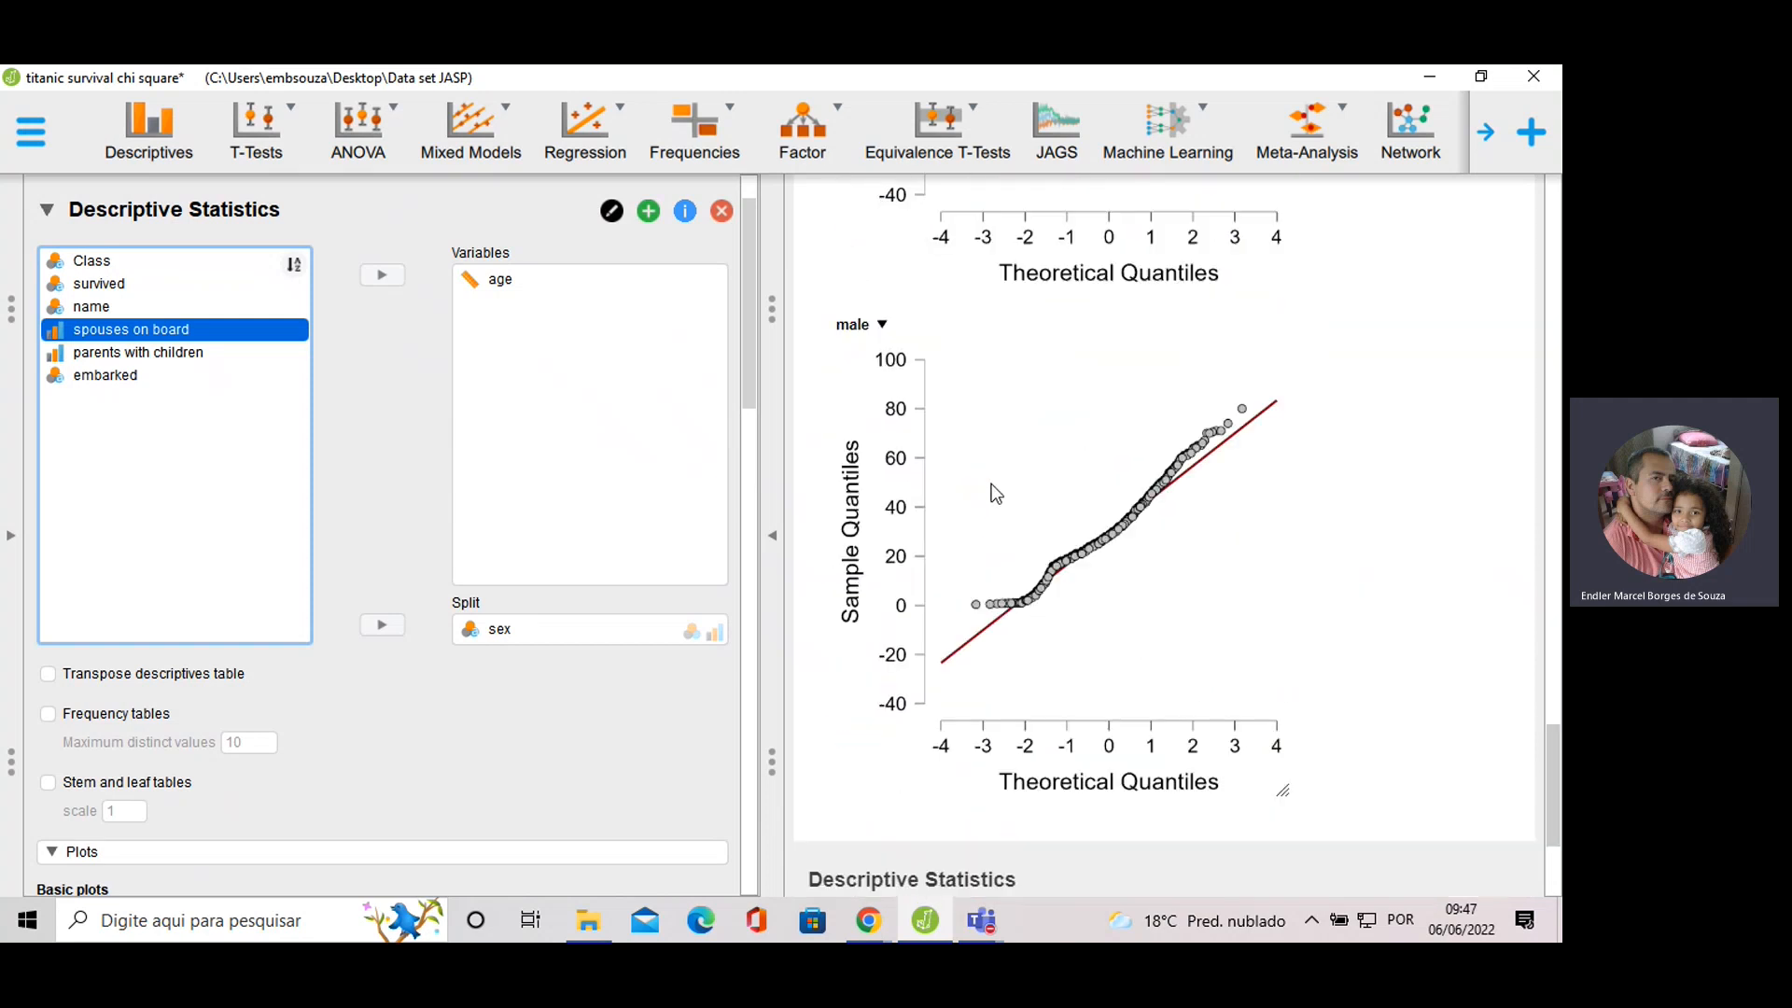
pyautogui.scroll(-4, 996, 492)
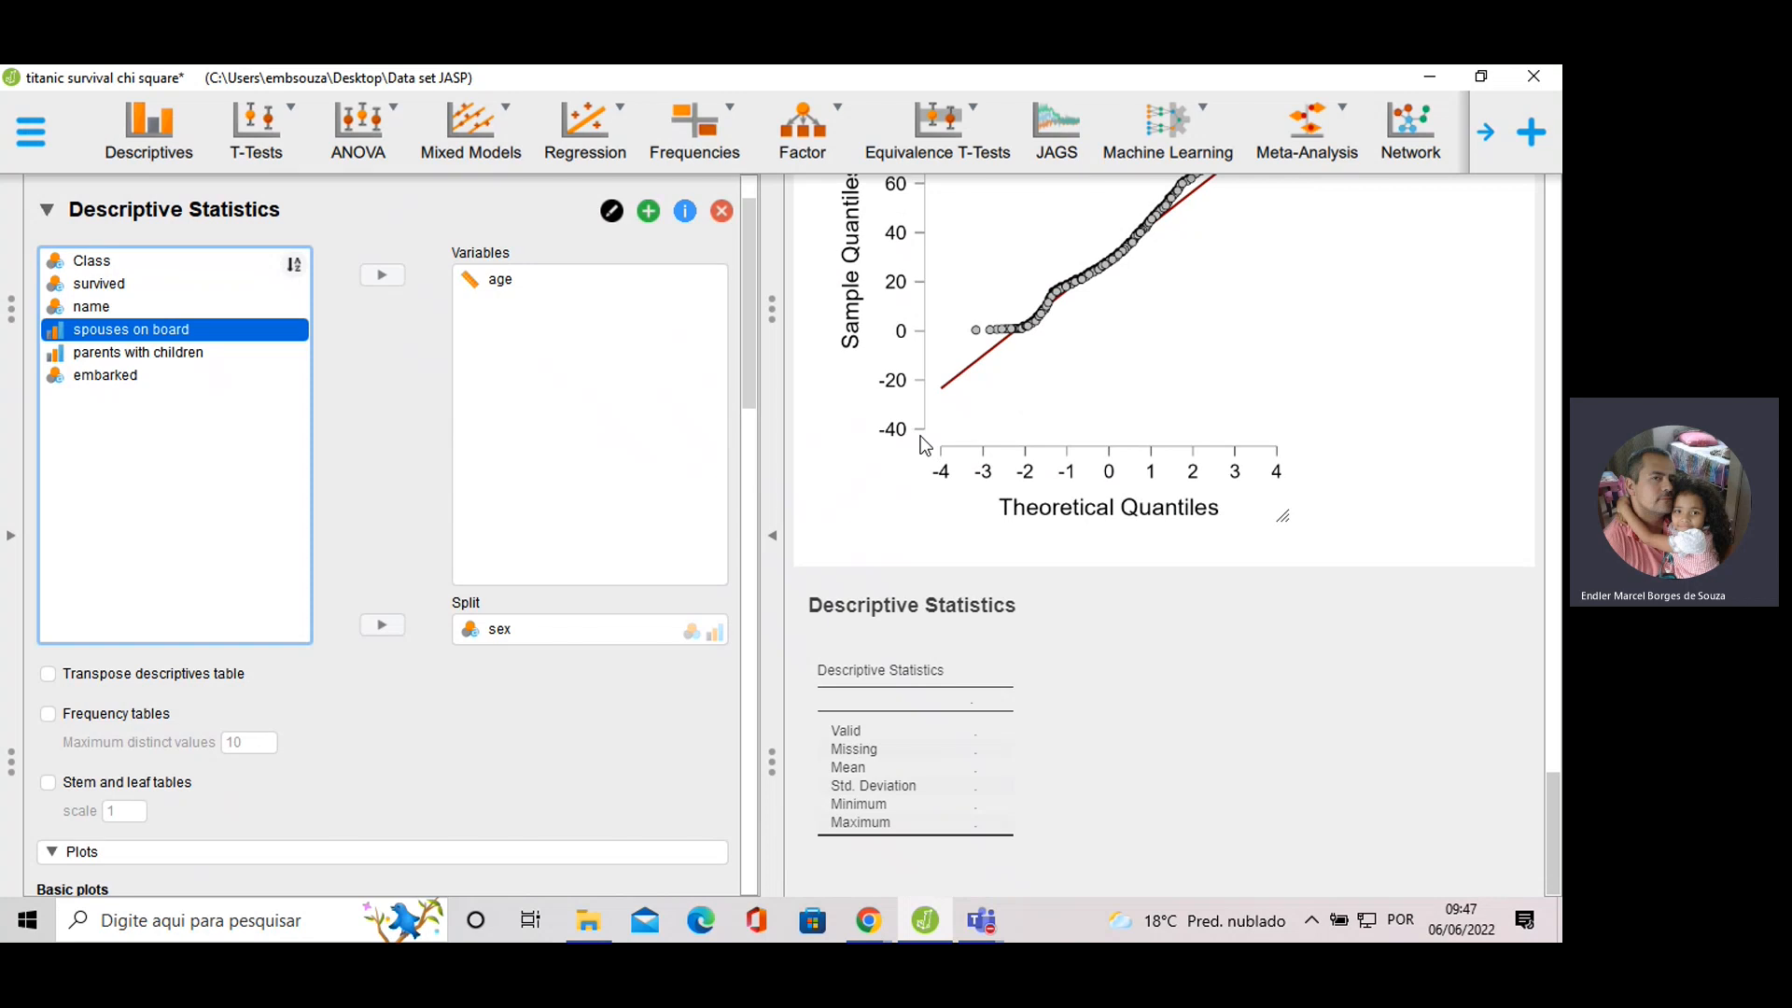
pyautogui.scroll(2, 919, 443)
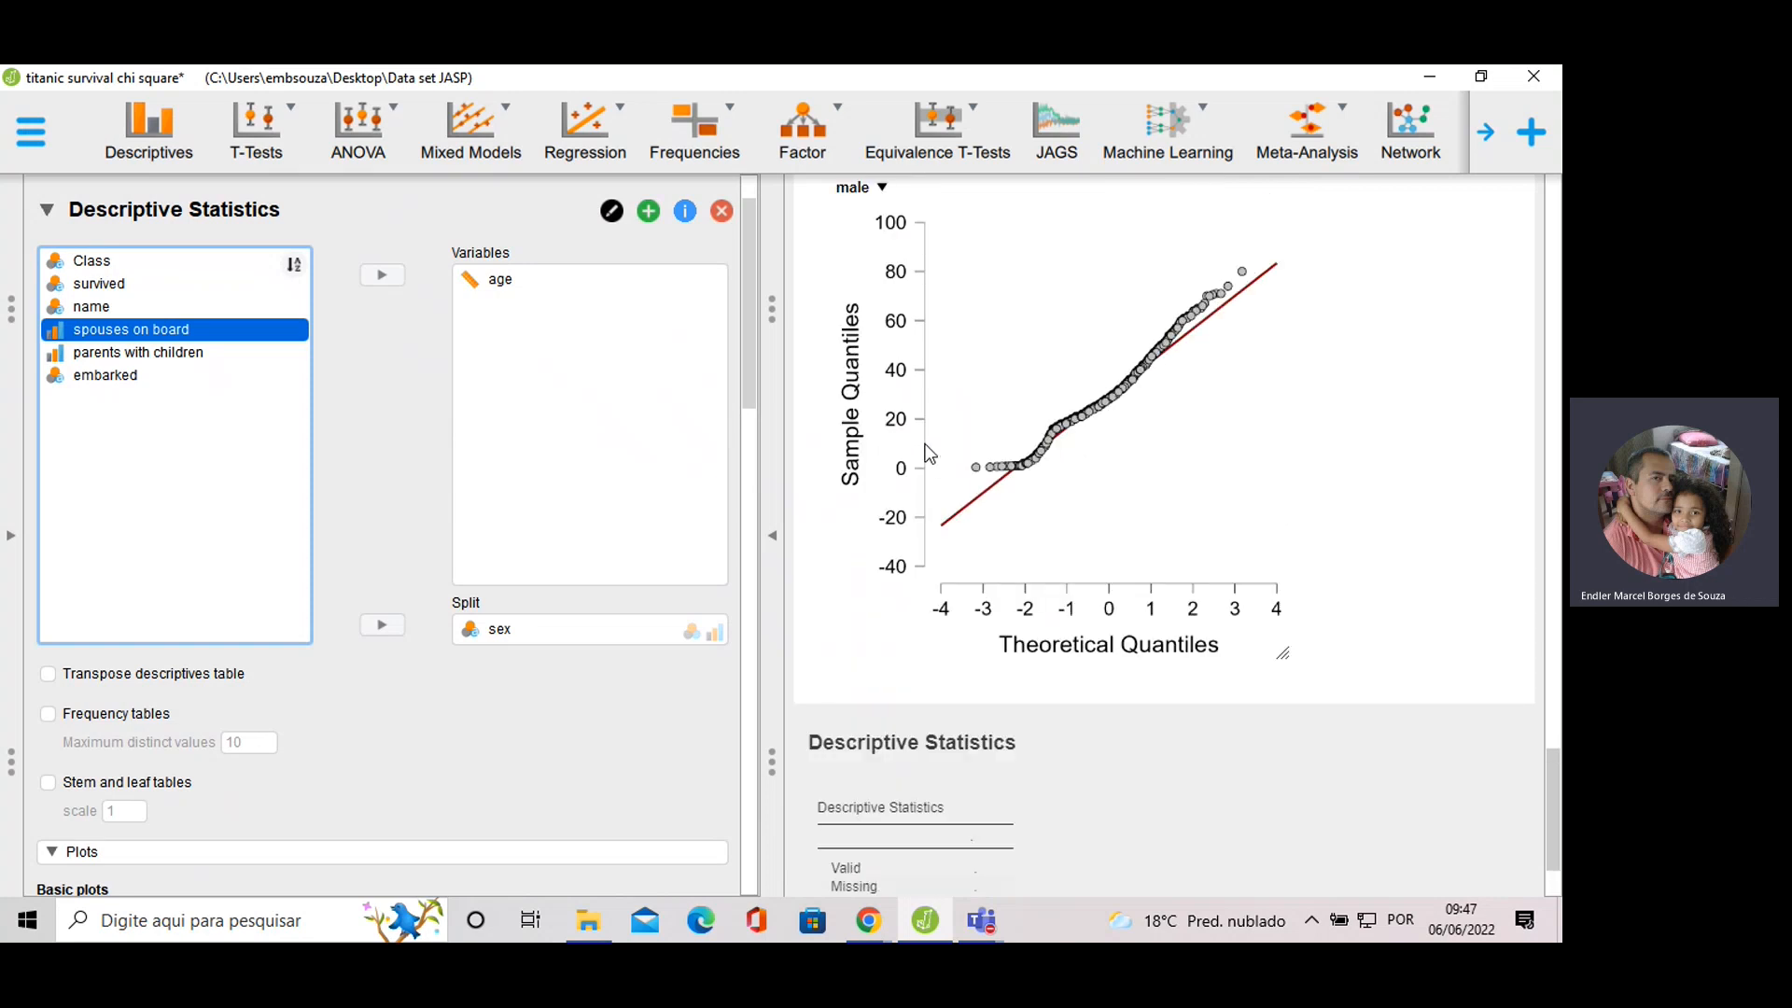
pyautogui.scroll(20, 1073, 381)
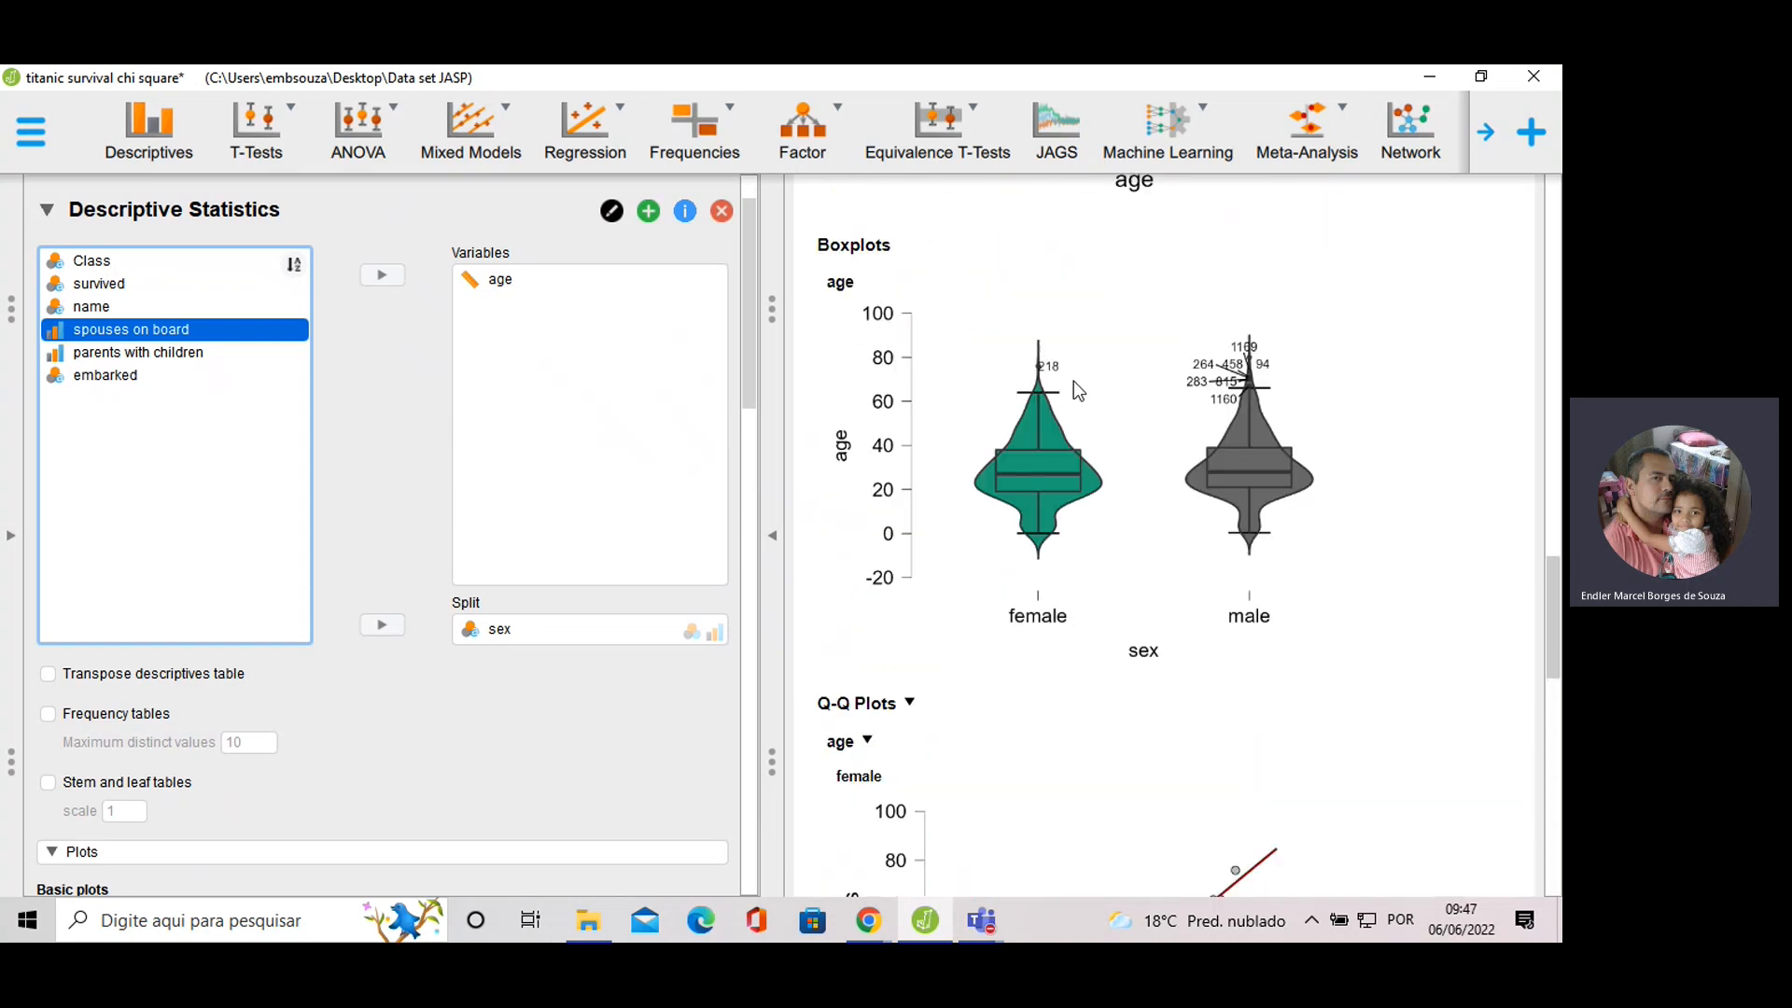
pyautogui.scroll(15, 1073, 381)
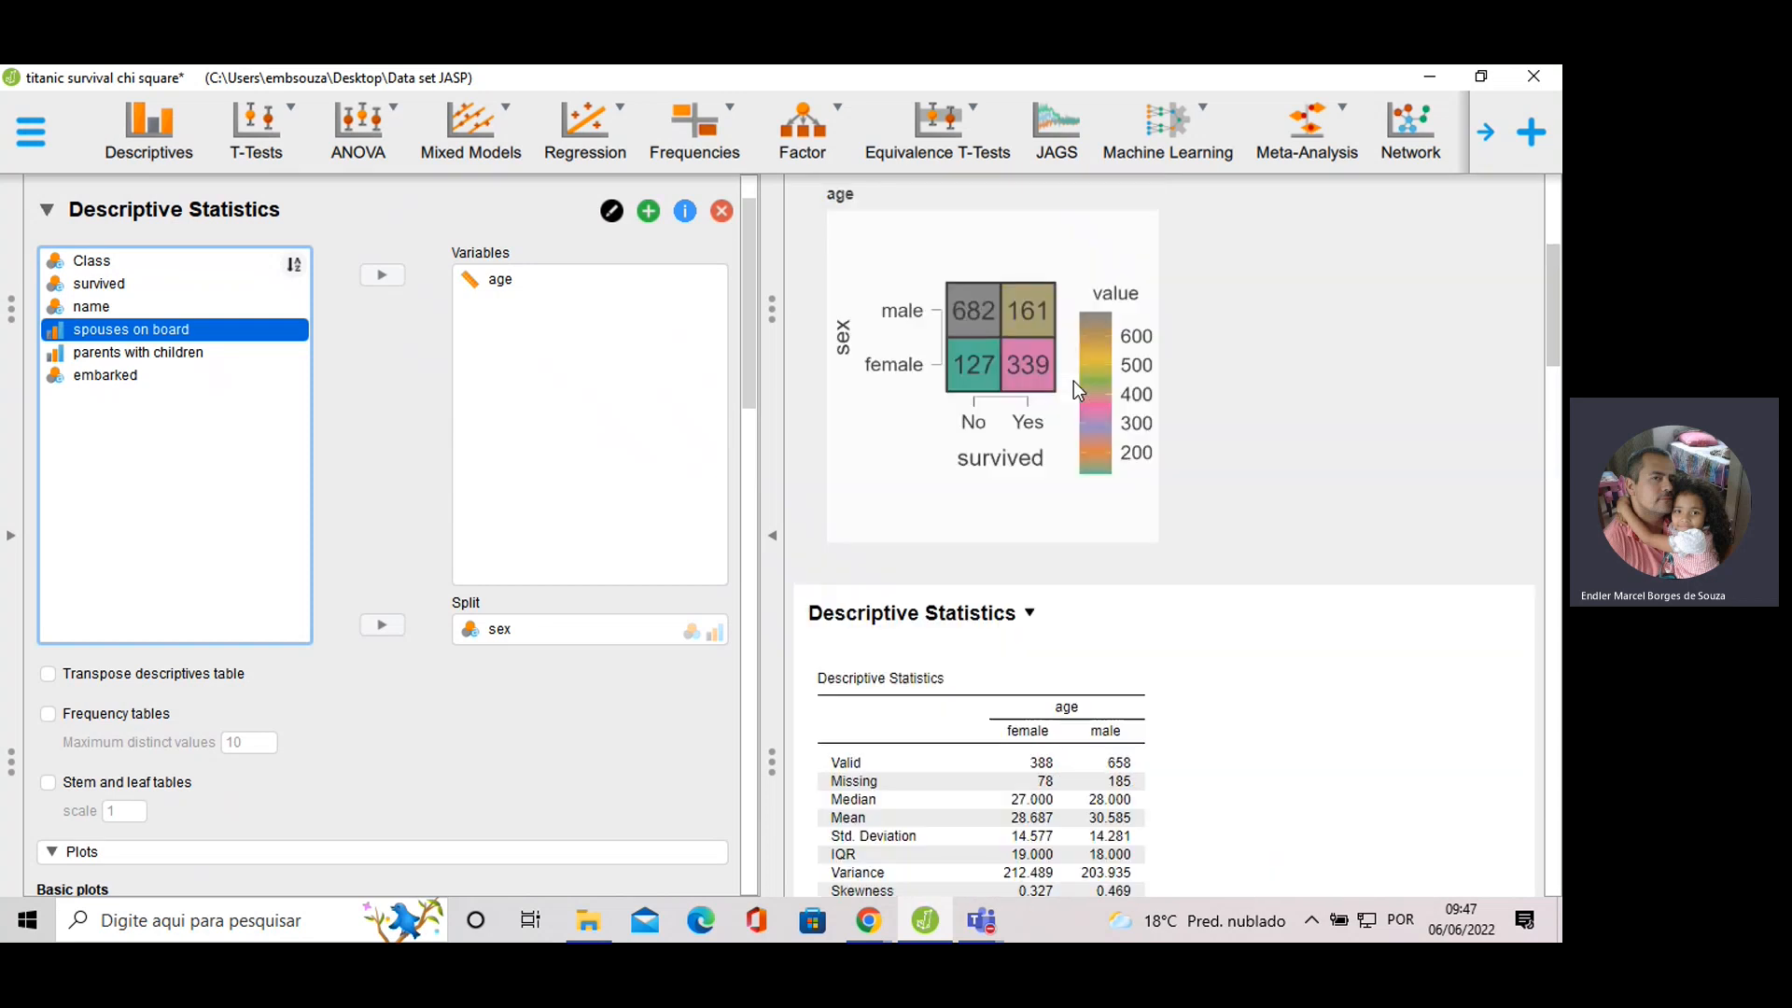
pyautogui.scroll(-4, 1073, 381)
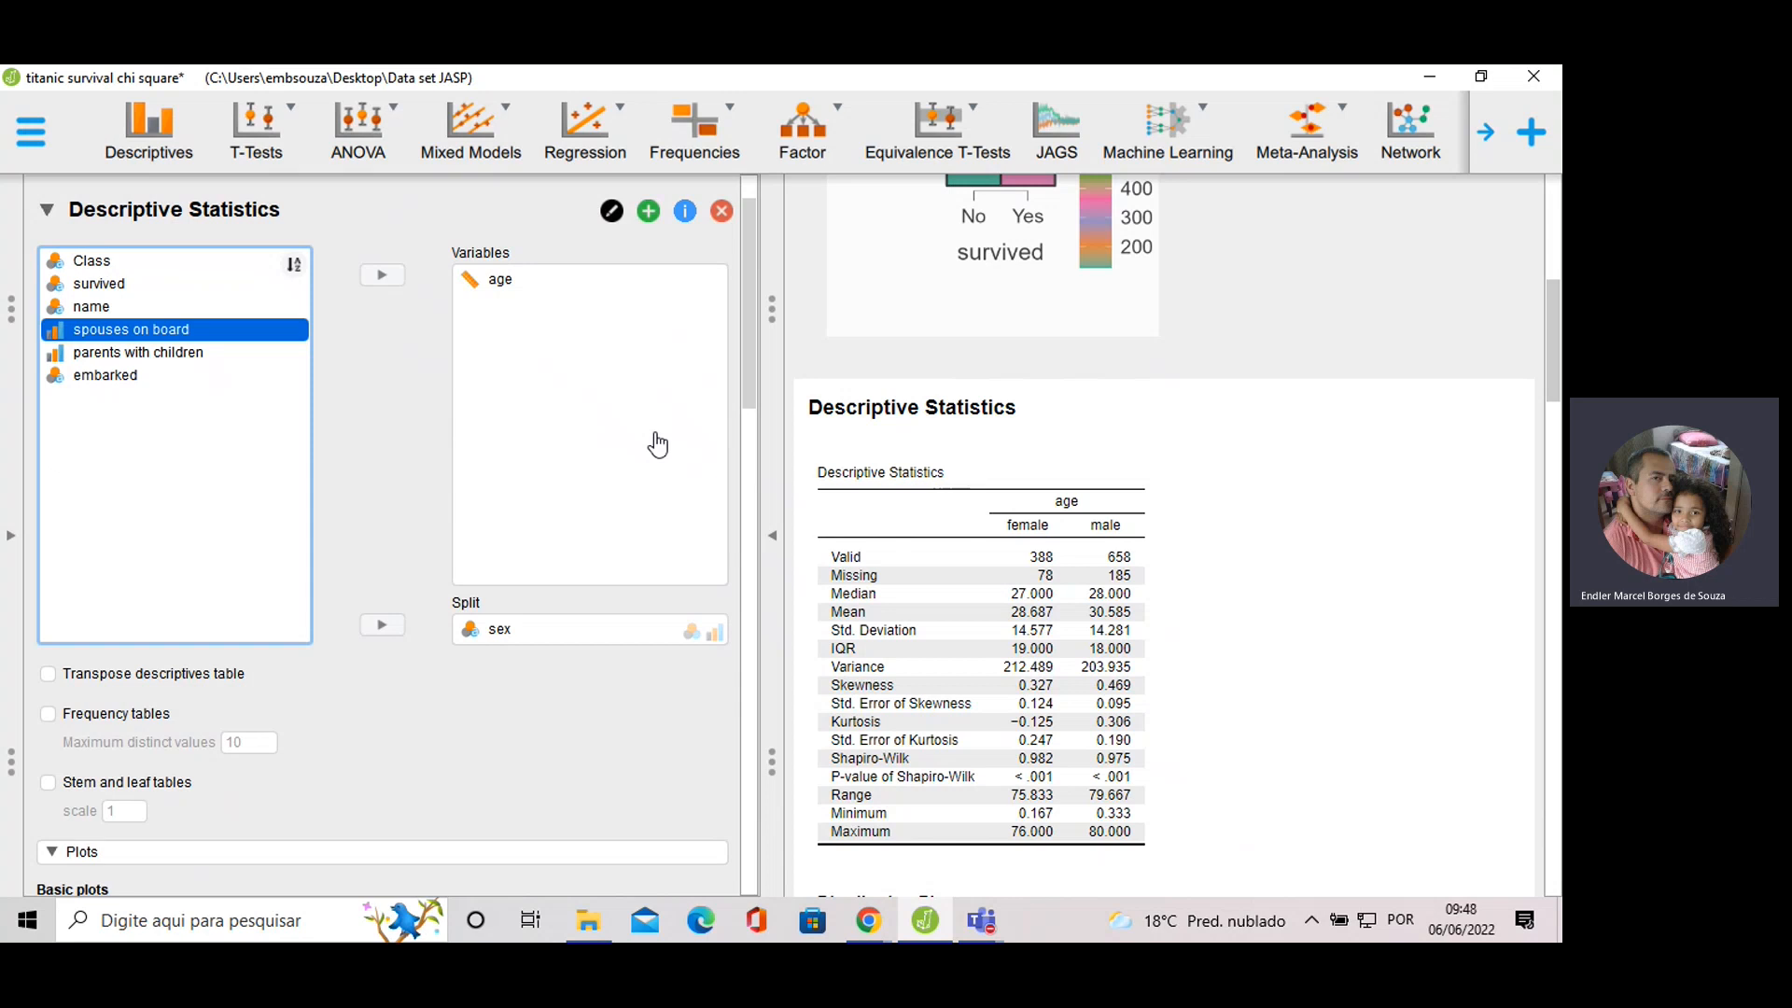
pyautogui.scroll(-6, 399, 389)
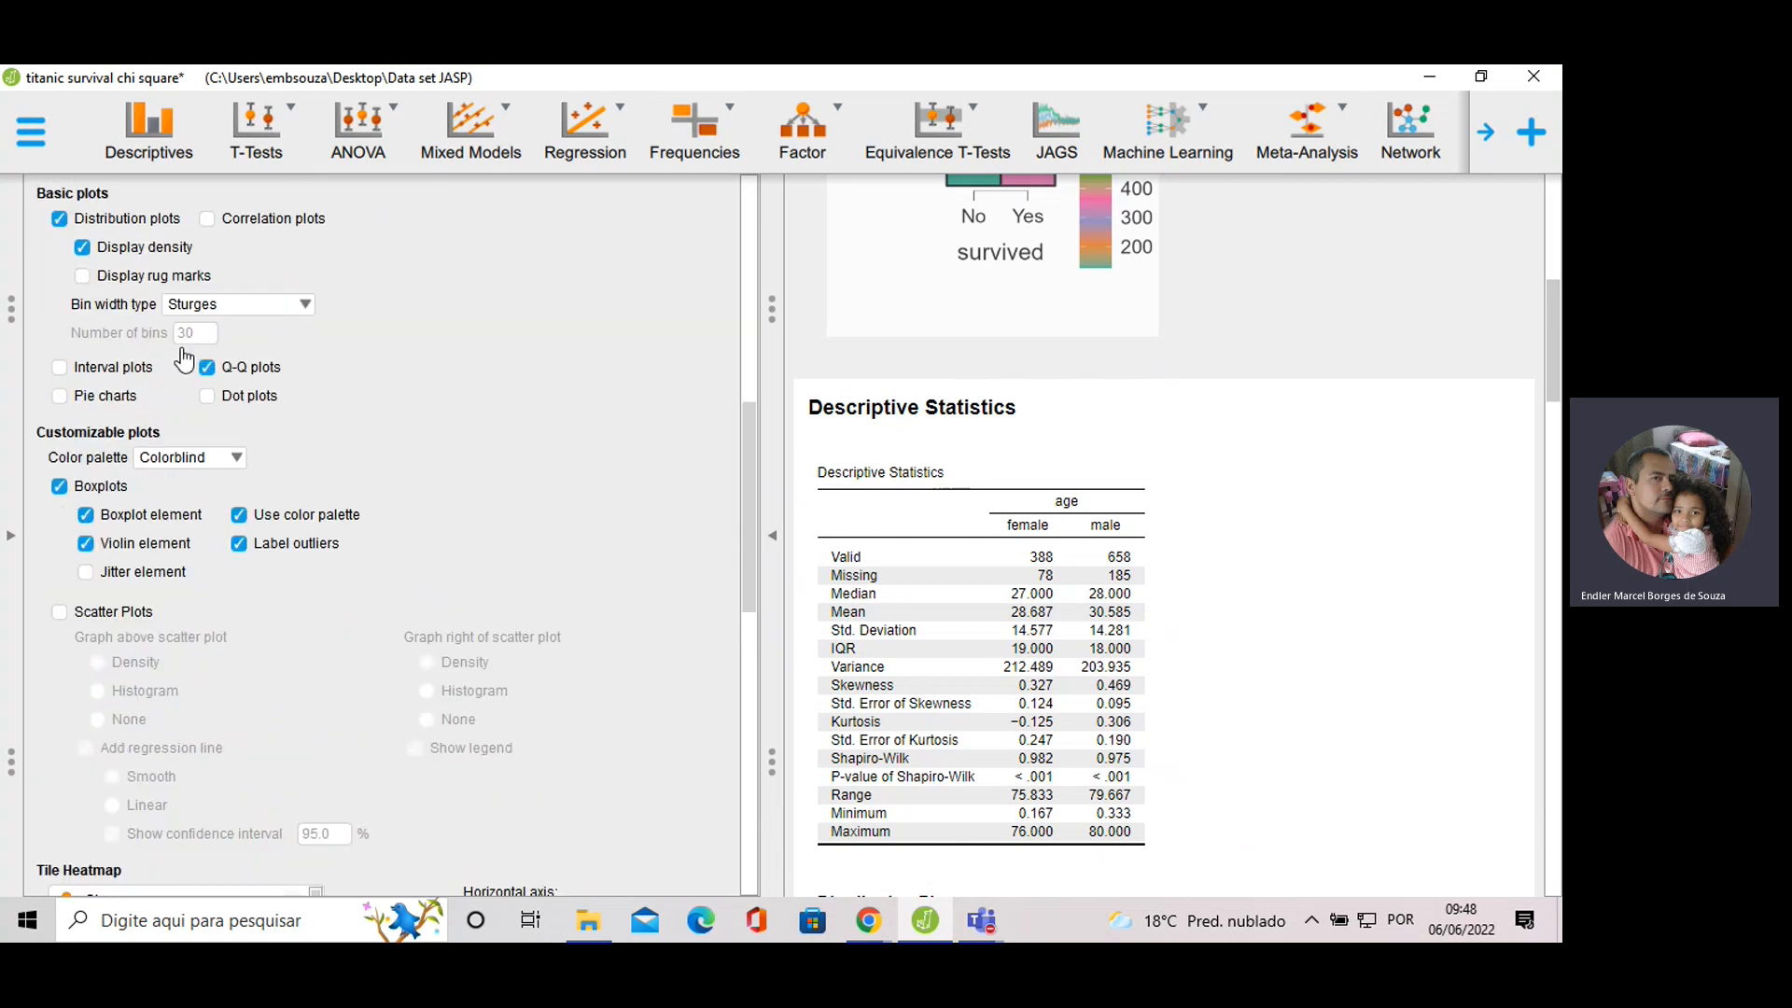
# Examine the existing sex-by-survival heatmap and the variables available for the tile heatmap.
pyautogui.scroll(4, 180, 530)
pyautogui.scroll(1, 180, 530)
pyautogui.scroll(-10, 187, 652)
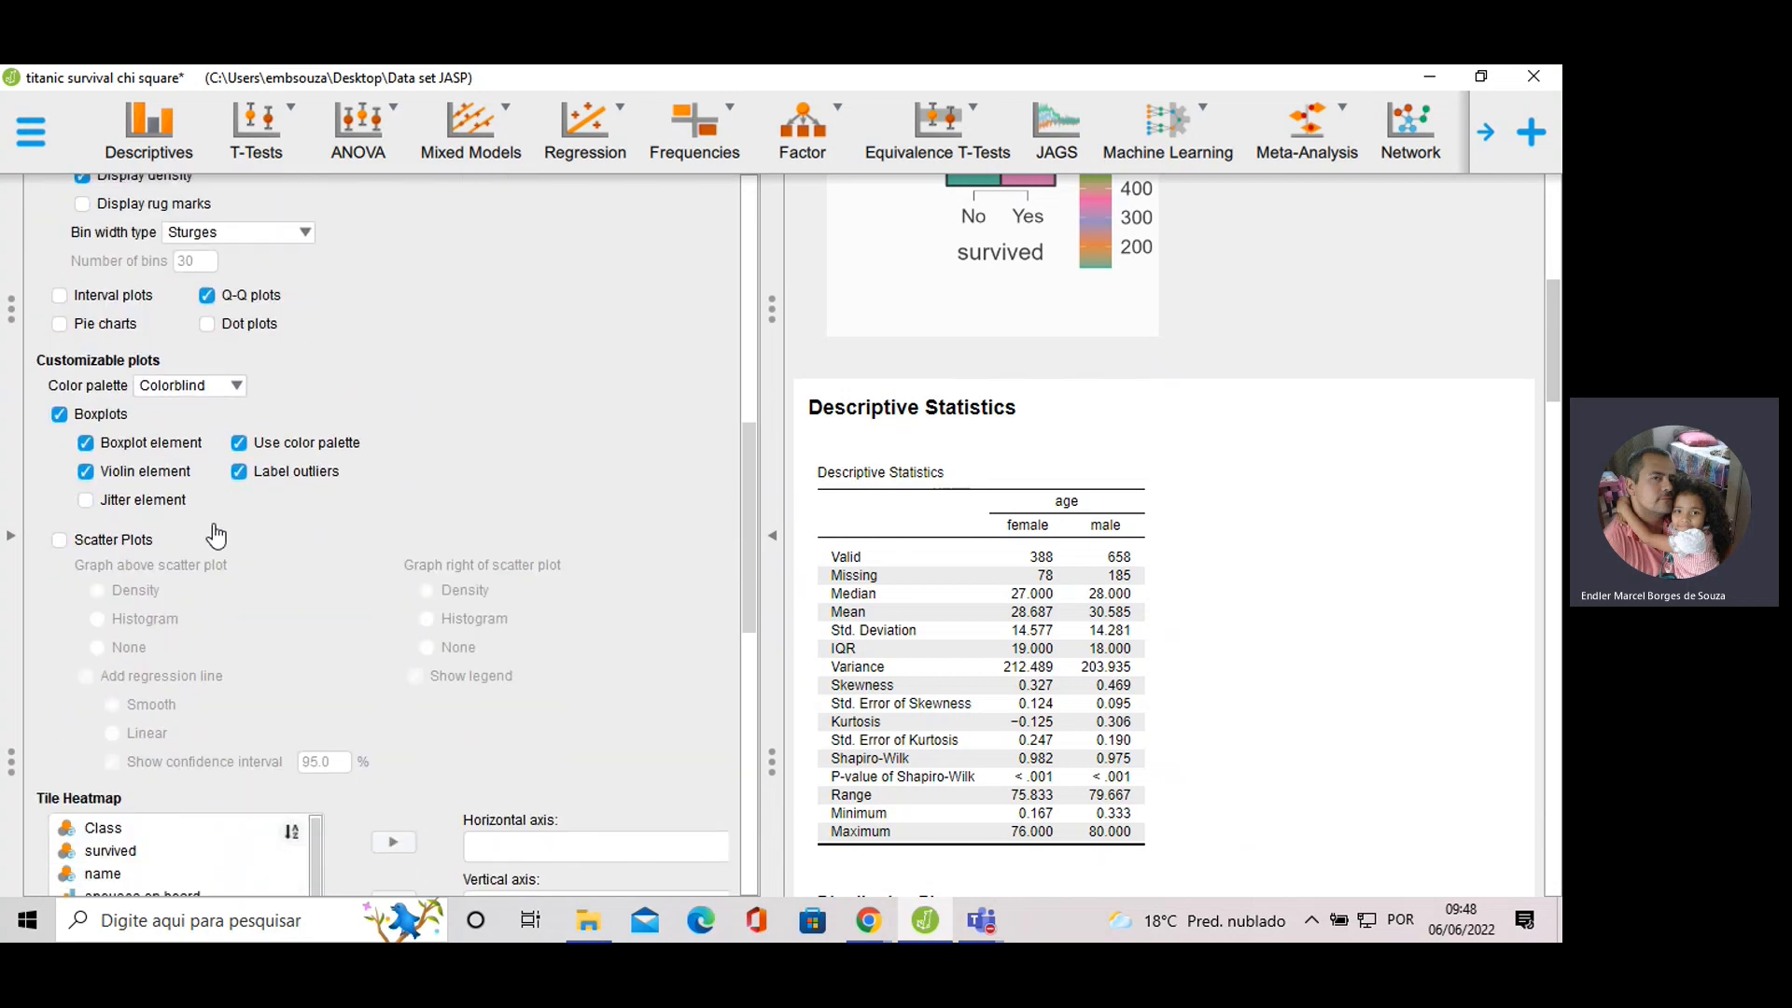
pyautogui.scroll(-8, 215, 536)
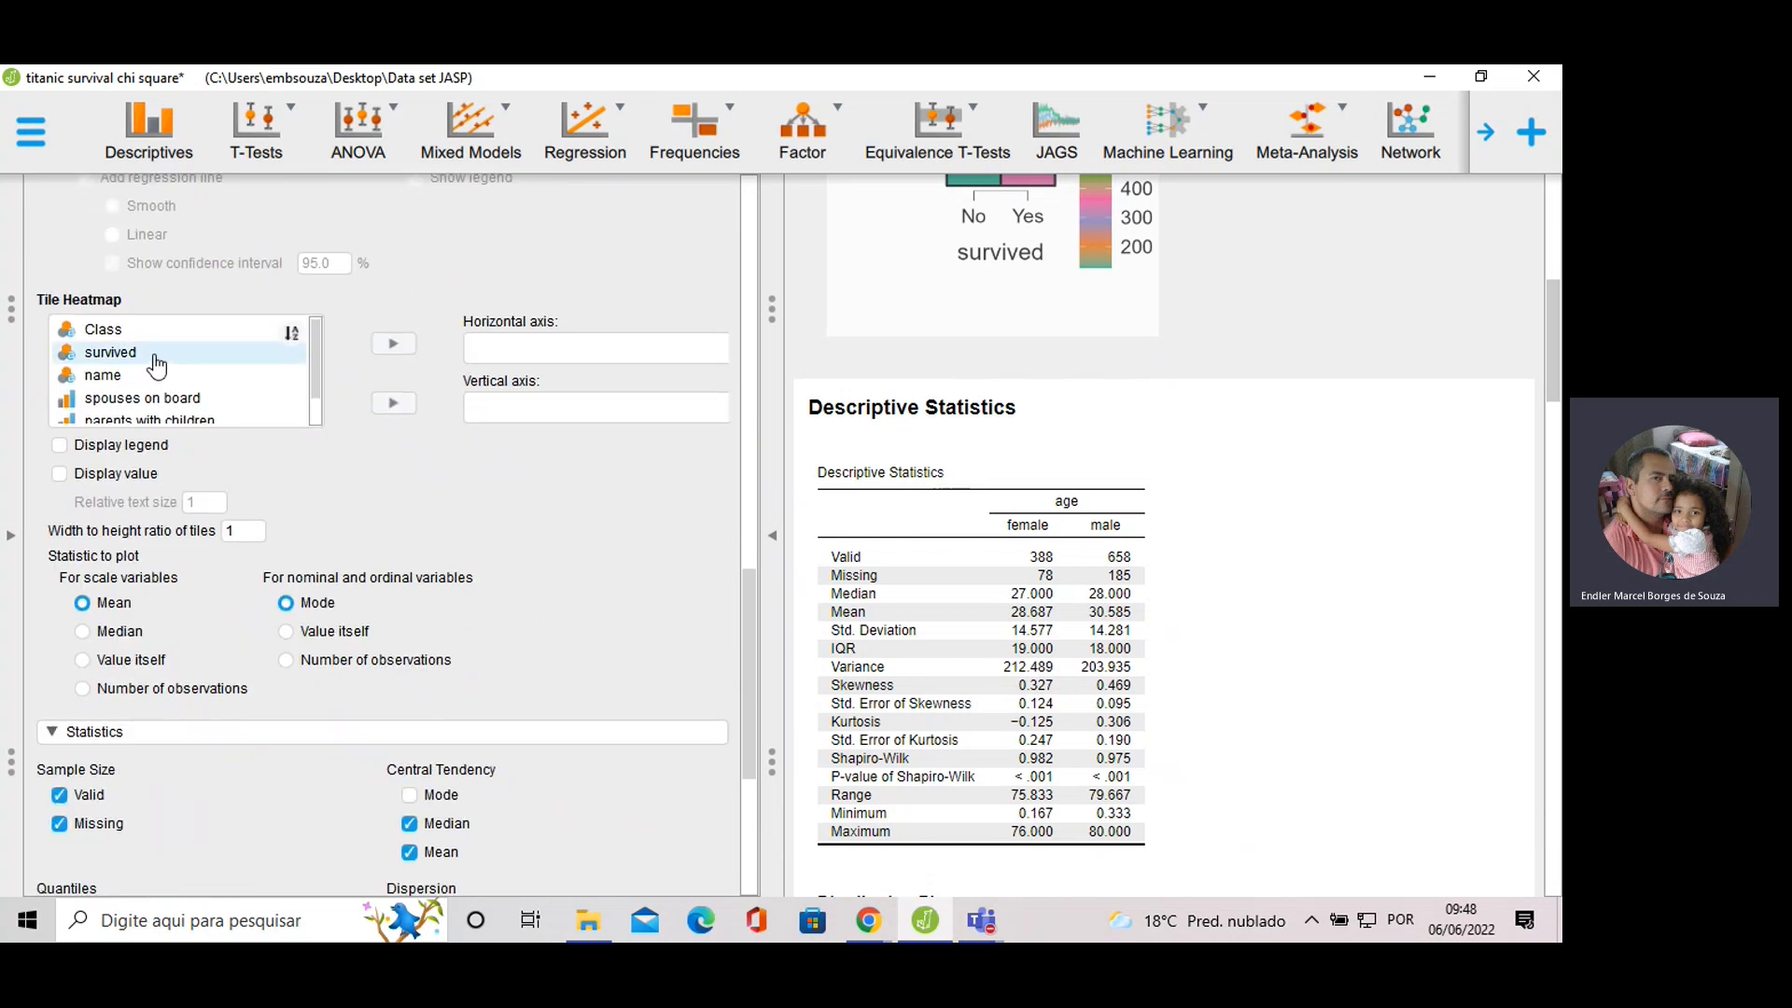
pyautogui.scroll(3, 865, 388)
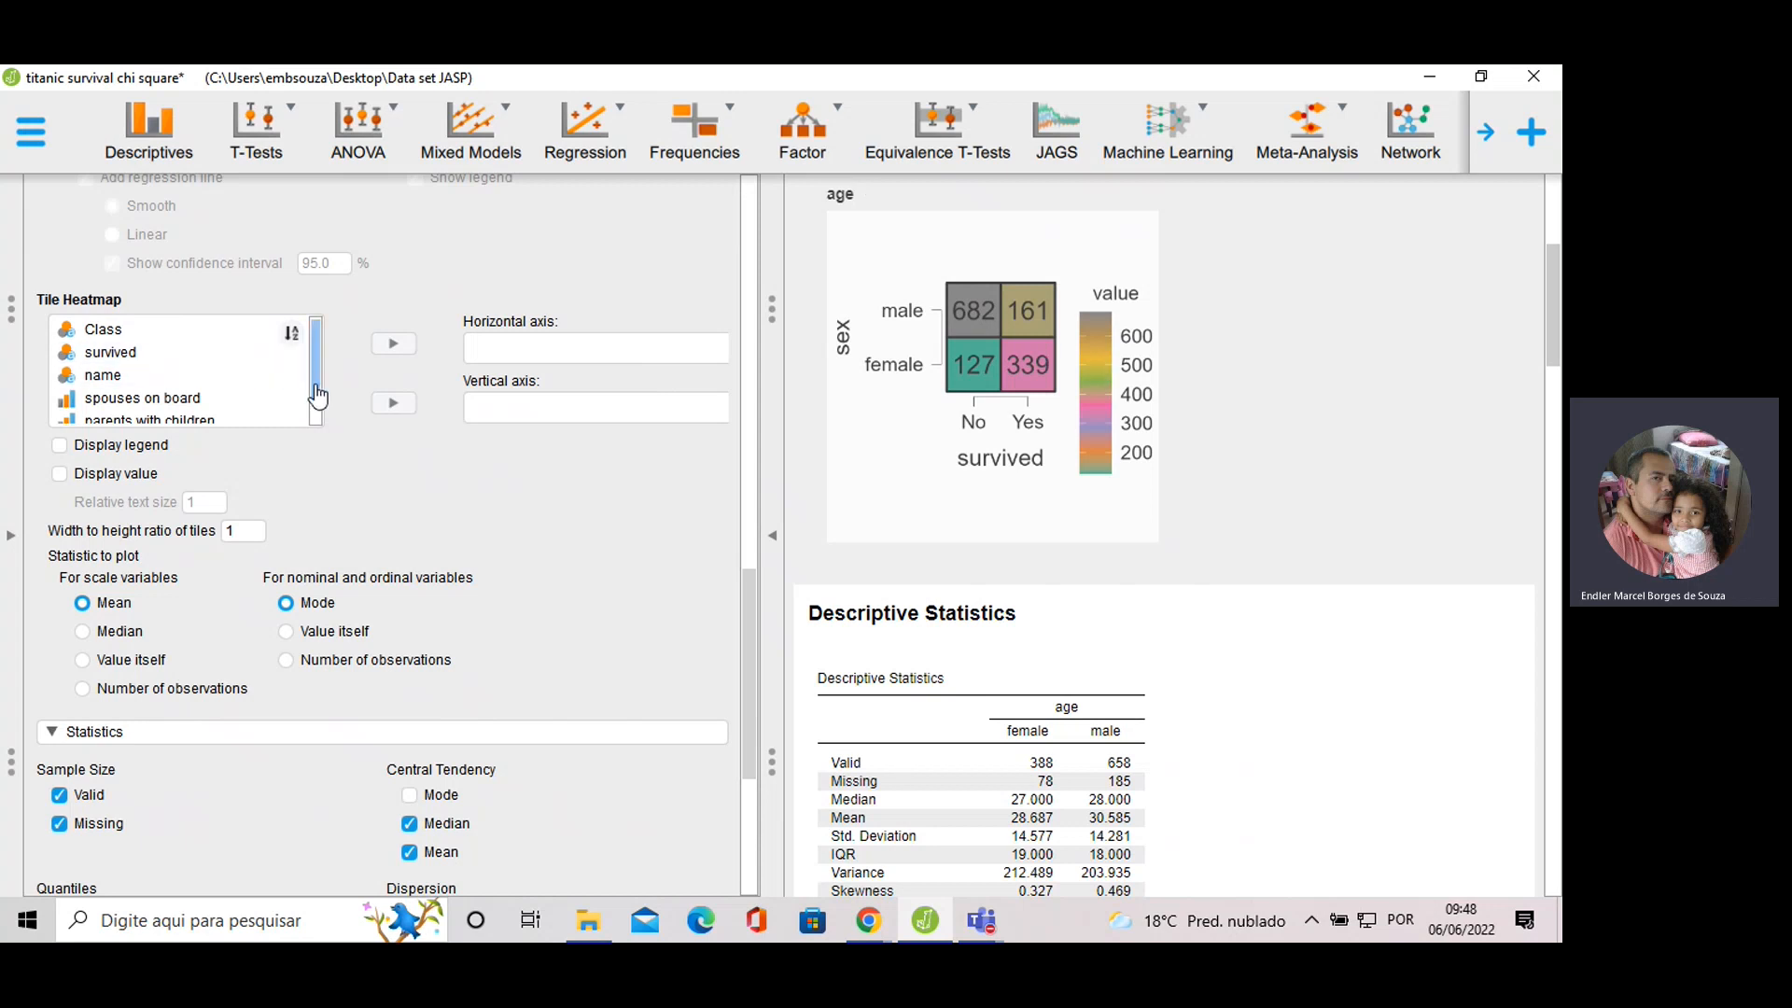
pyautogui.scroll(-2, 319, 392)
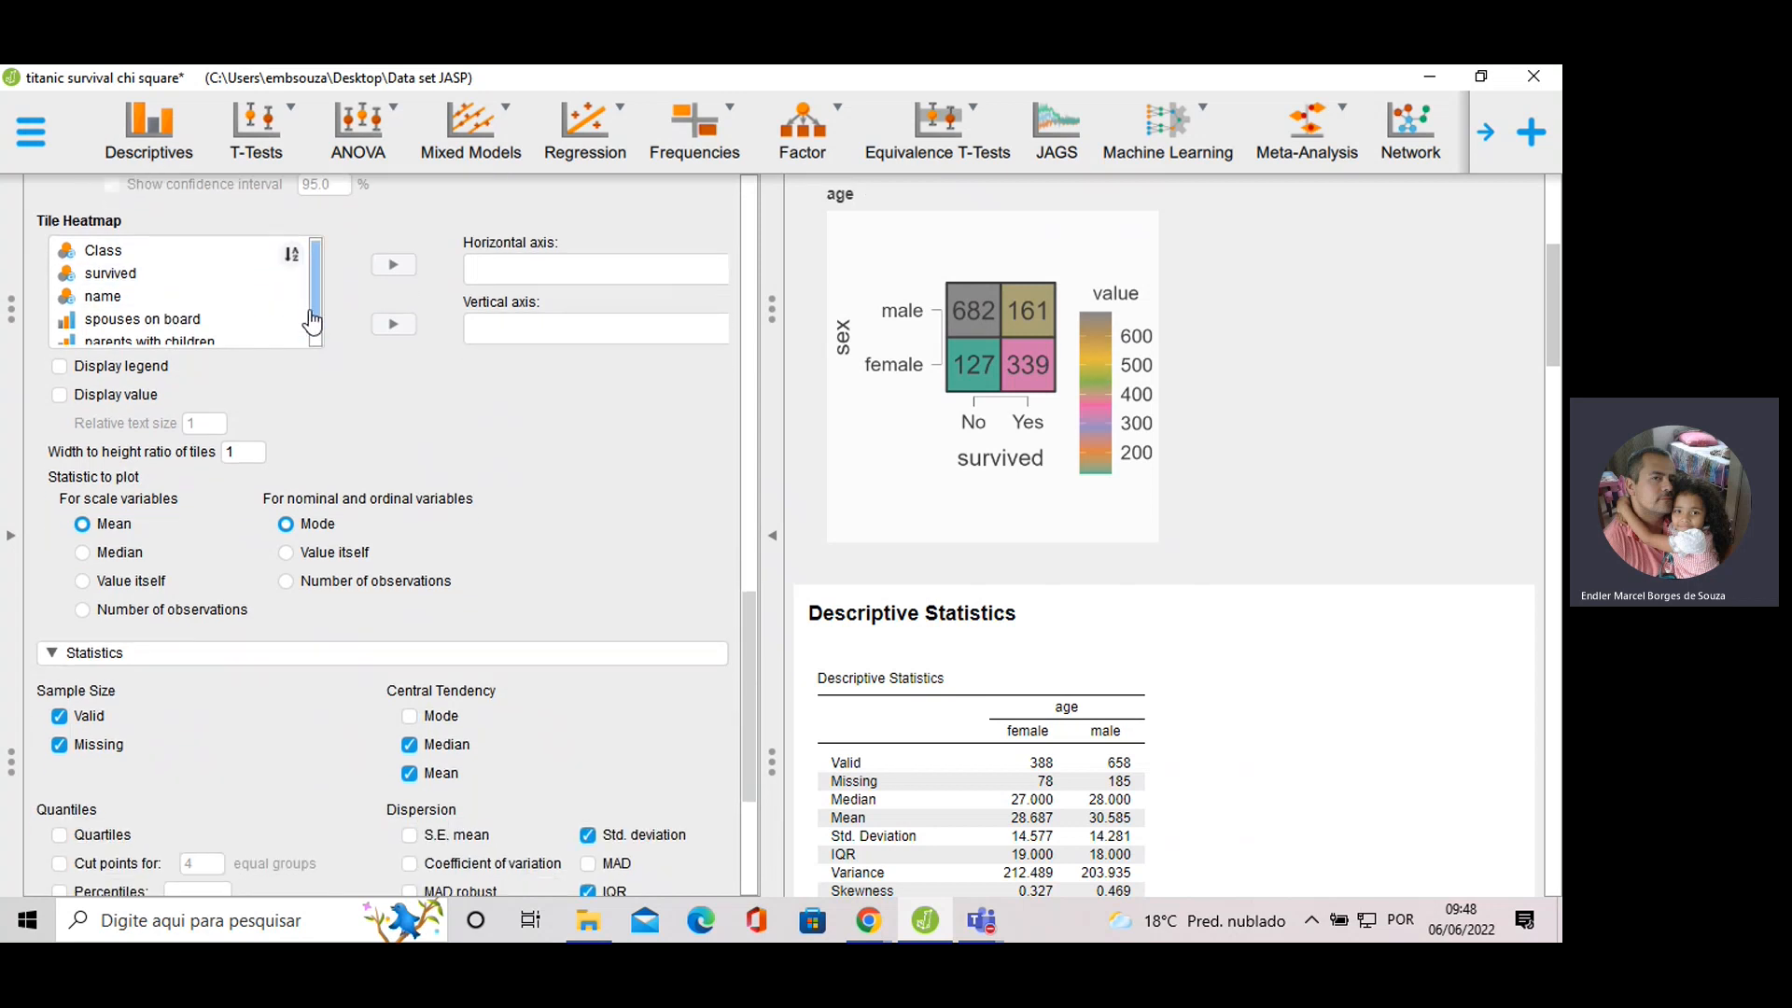
pyautogui.scroll(-8, 228, 327)
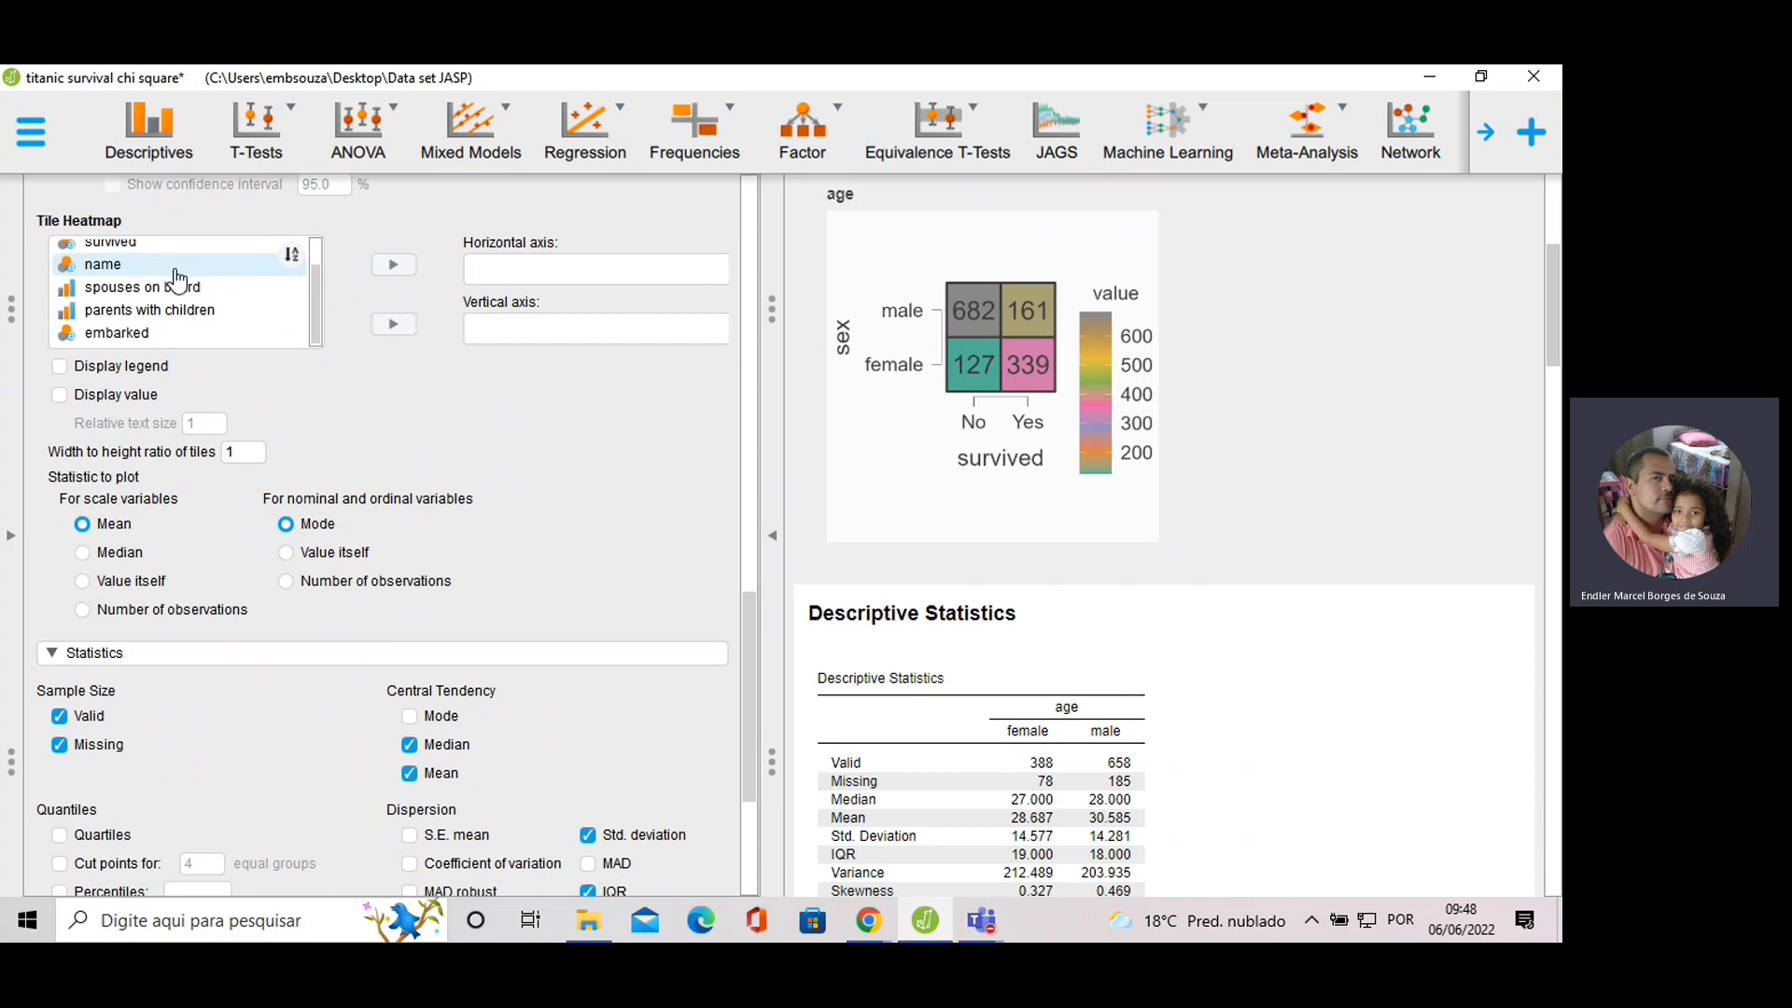
pyautogui.scroll(10, 243, 355)
pyautogui.scroll(-5, 292, 540)
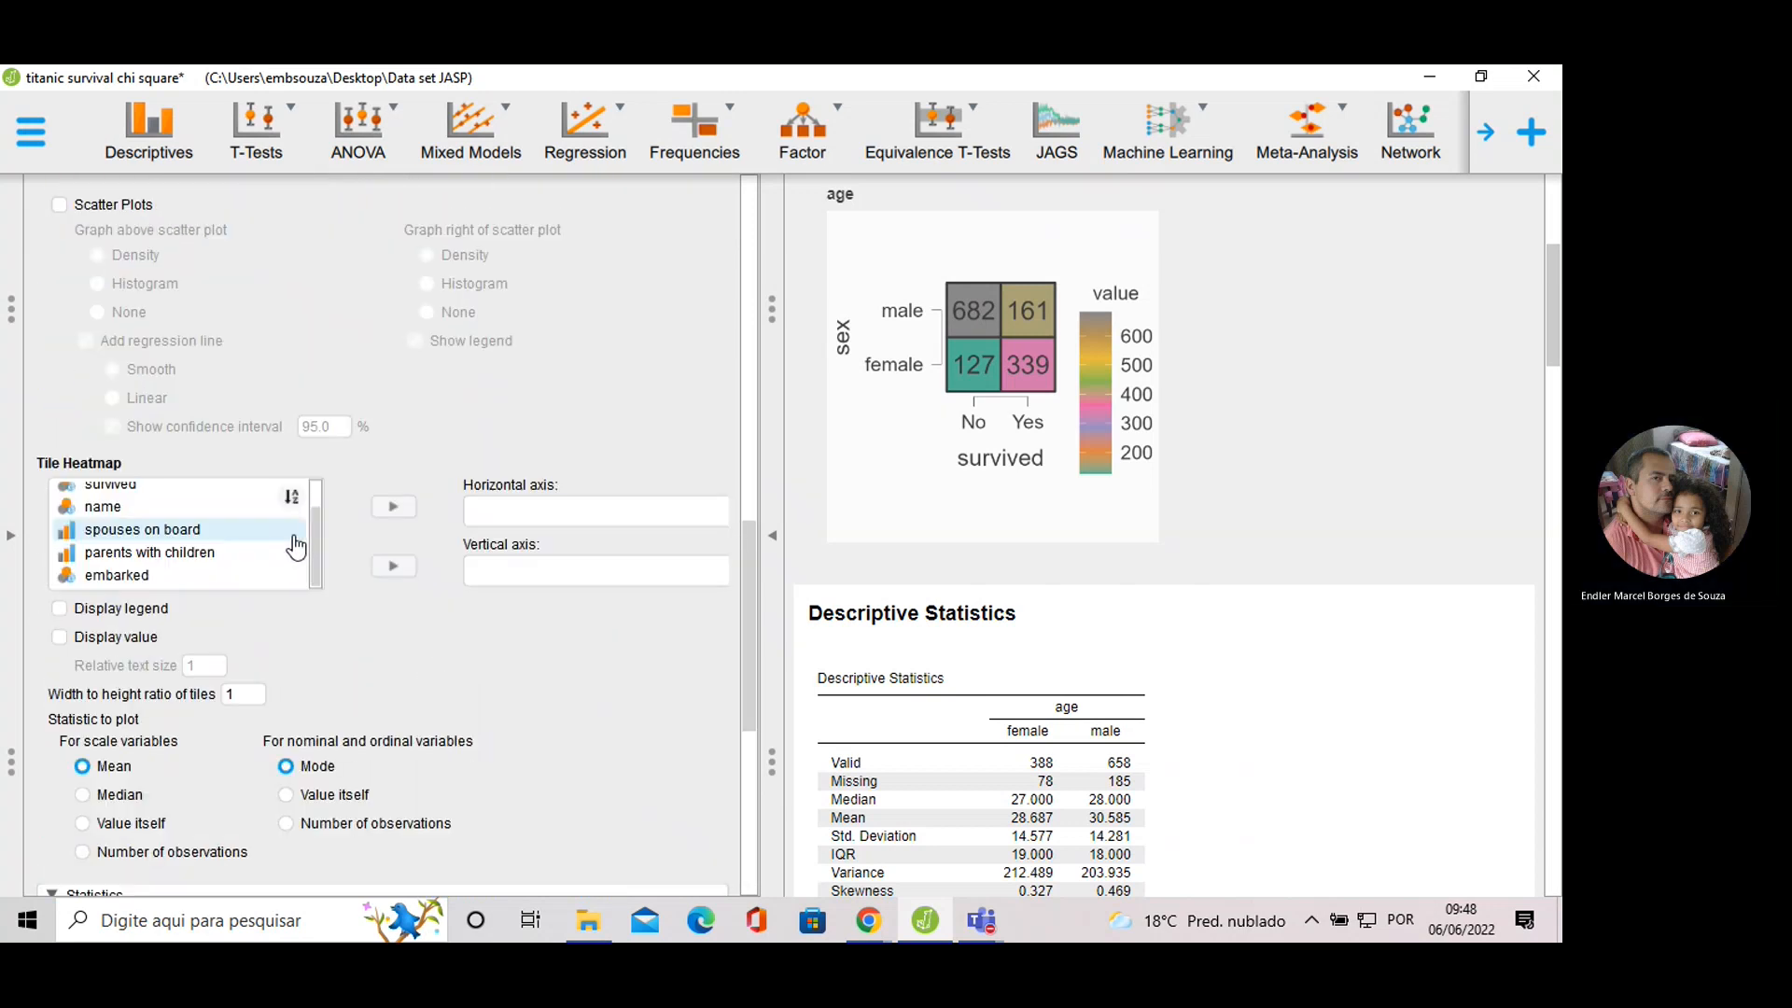
pyautogui.scroll(-1, 296, 536)
pyautogui.scroll(5, 196, 322)
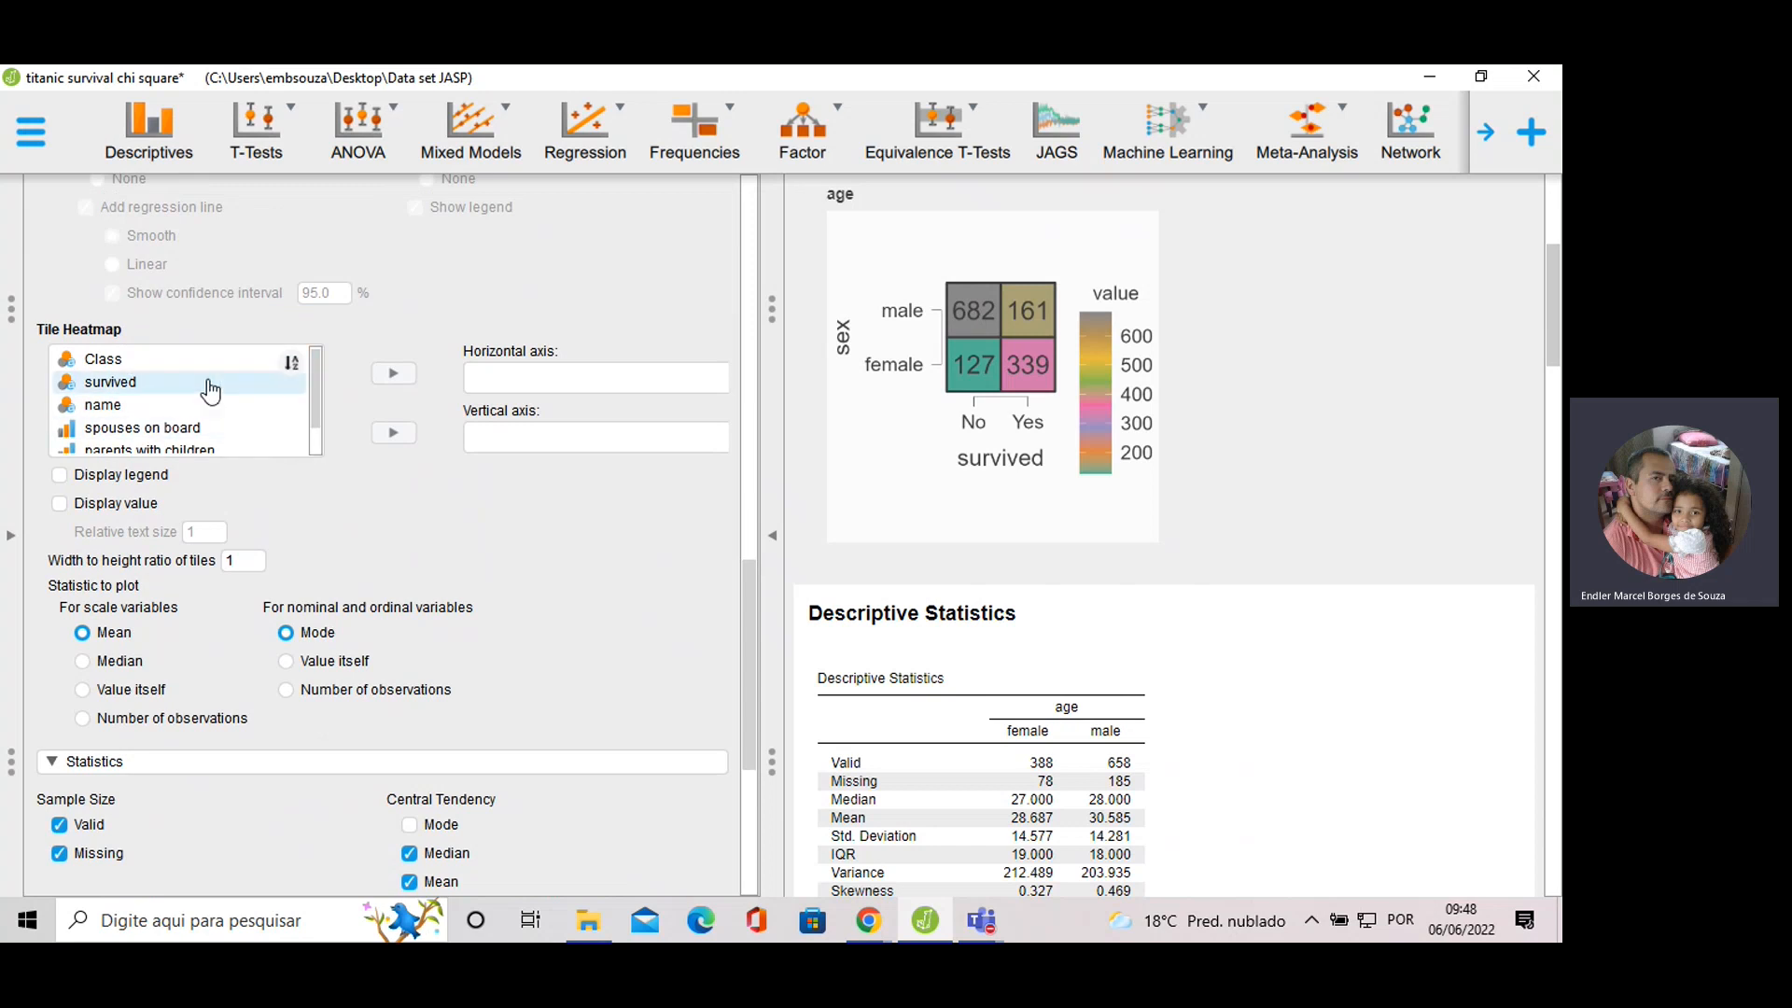
# Assign survived to the vertical axis and Class to the horizontal axis of the tile heatmap.
pyautogui.click(178, 360)
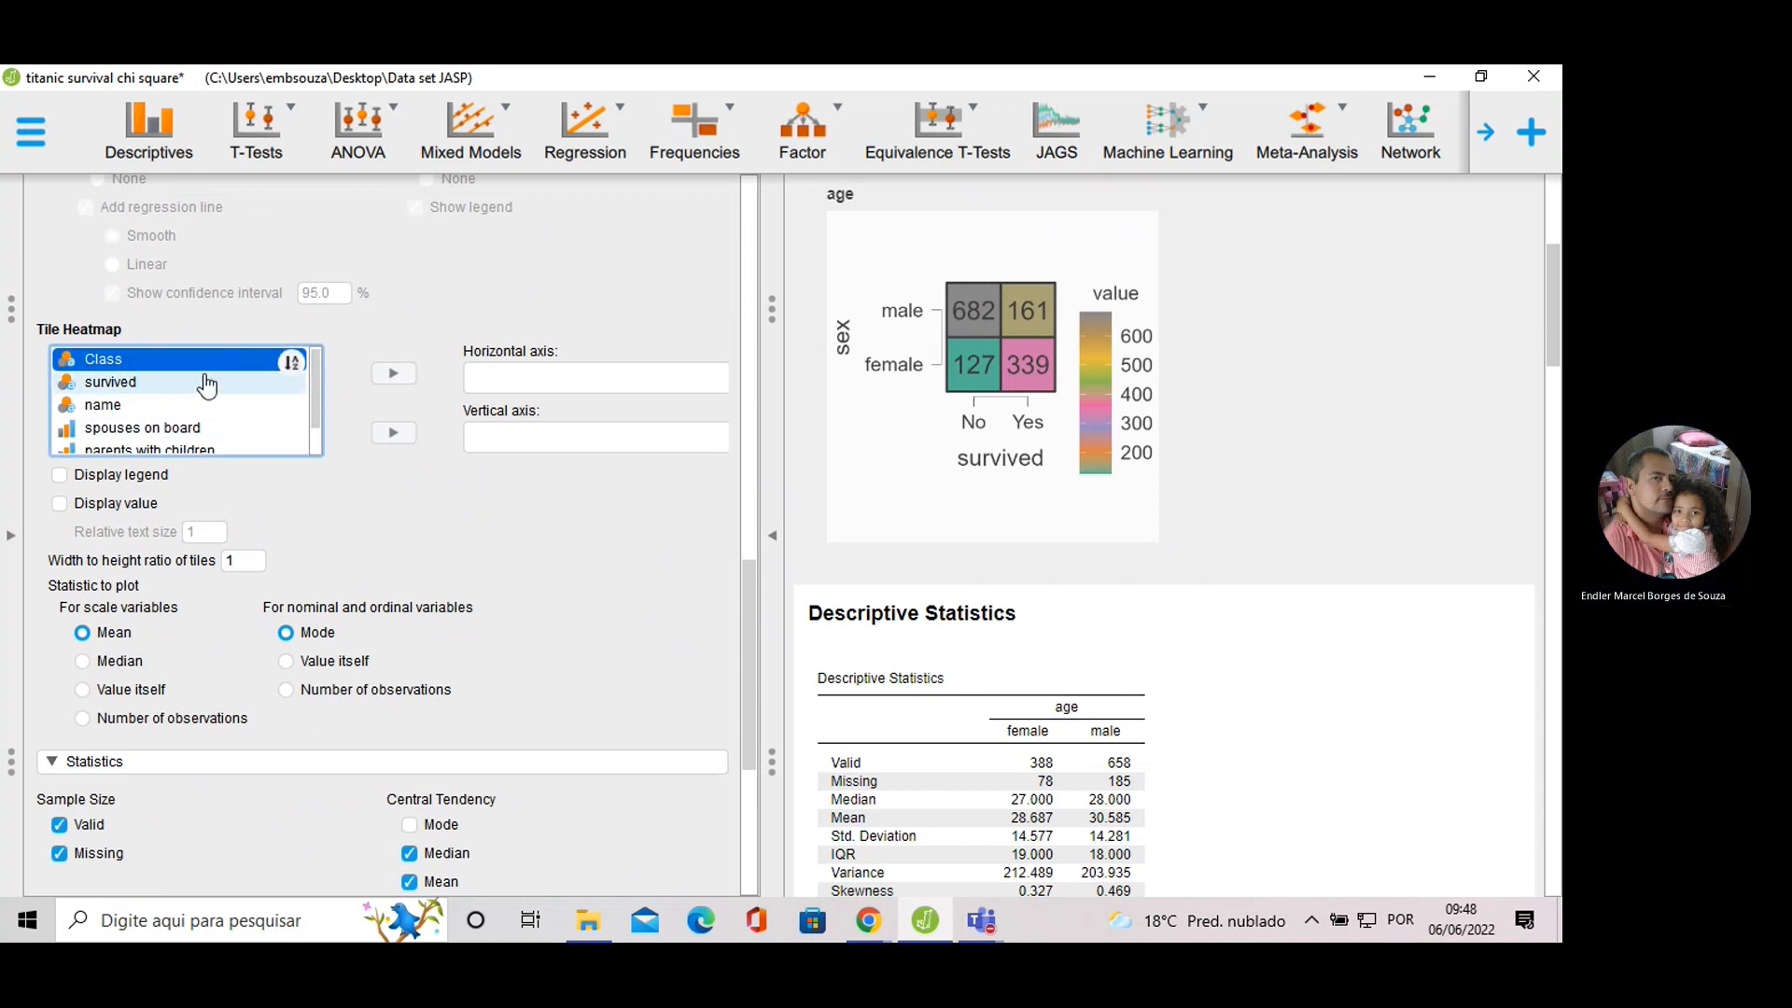
pyautogui.click(128, 404)
pyautogui.click(117, 383)
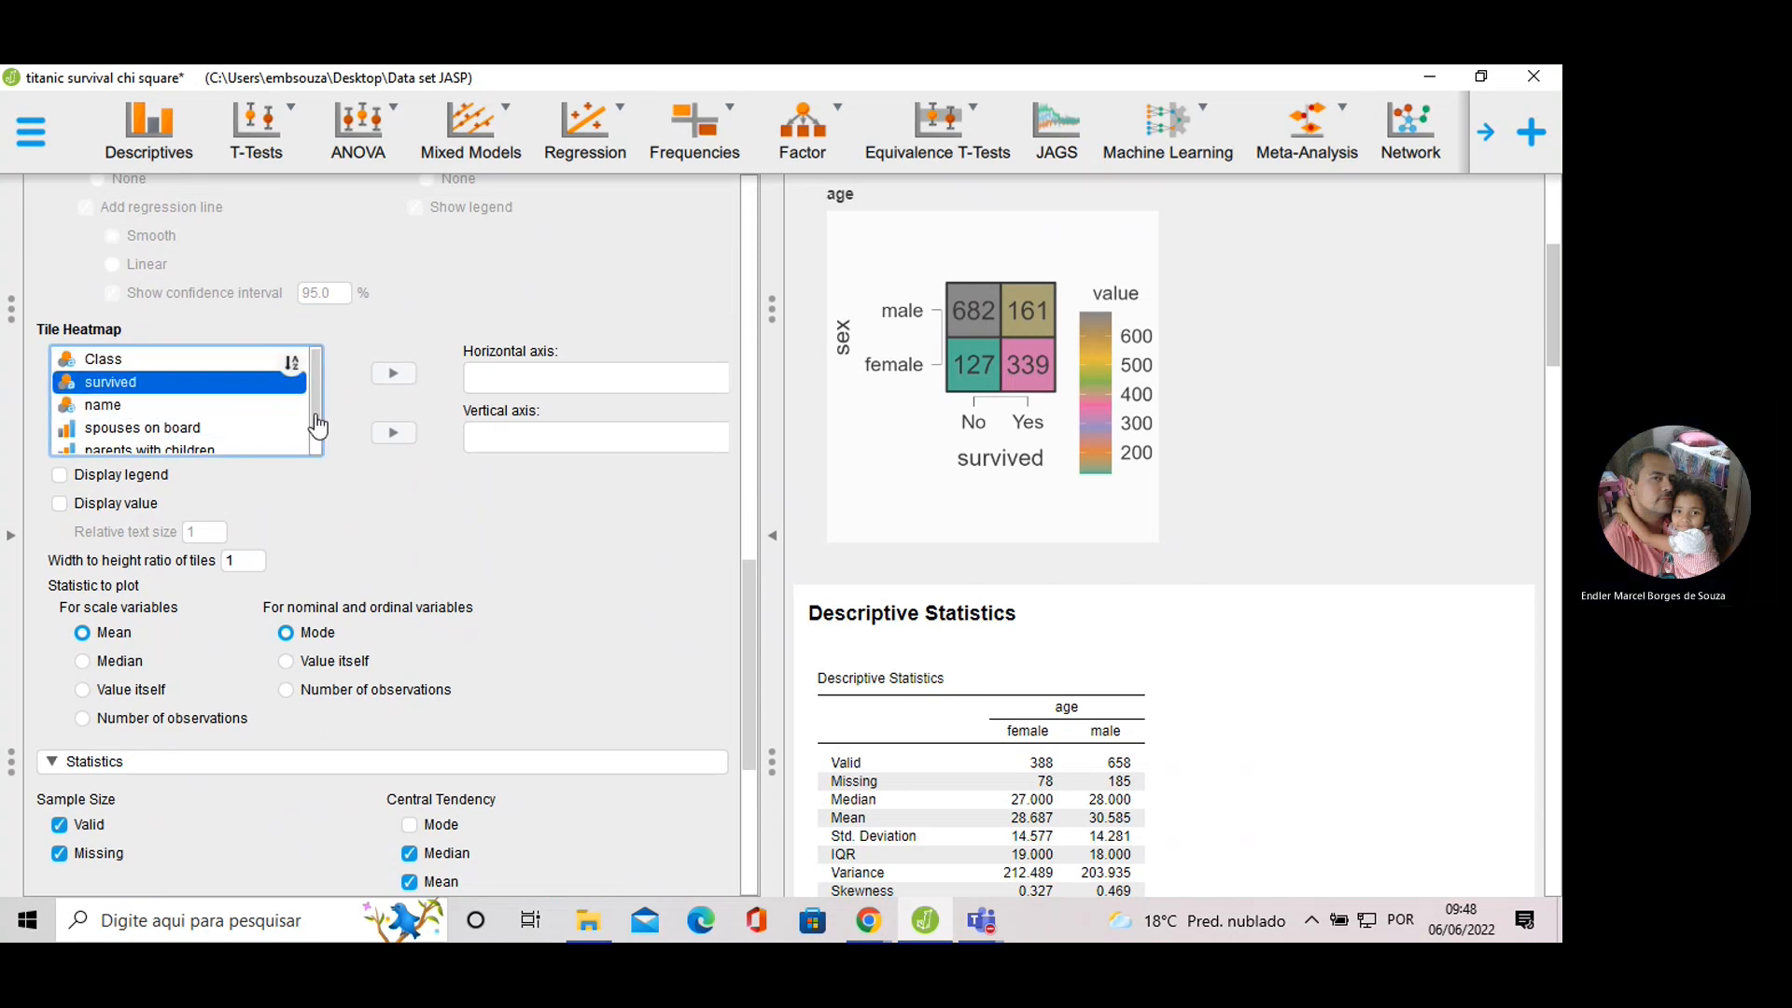
pyautogui.click(393, 433)
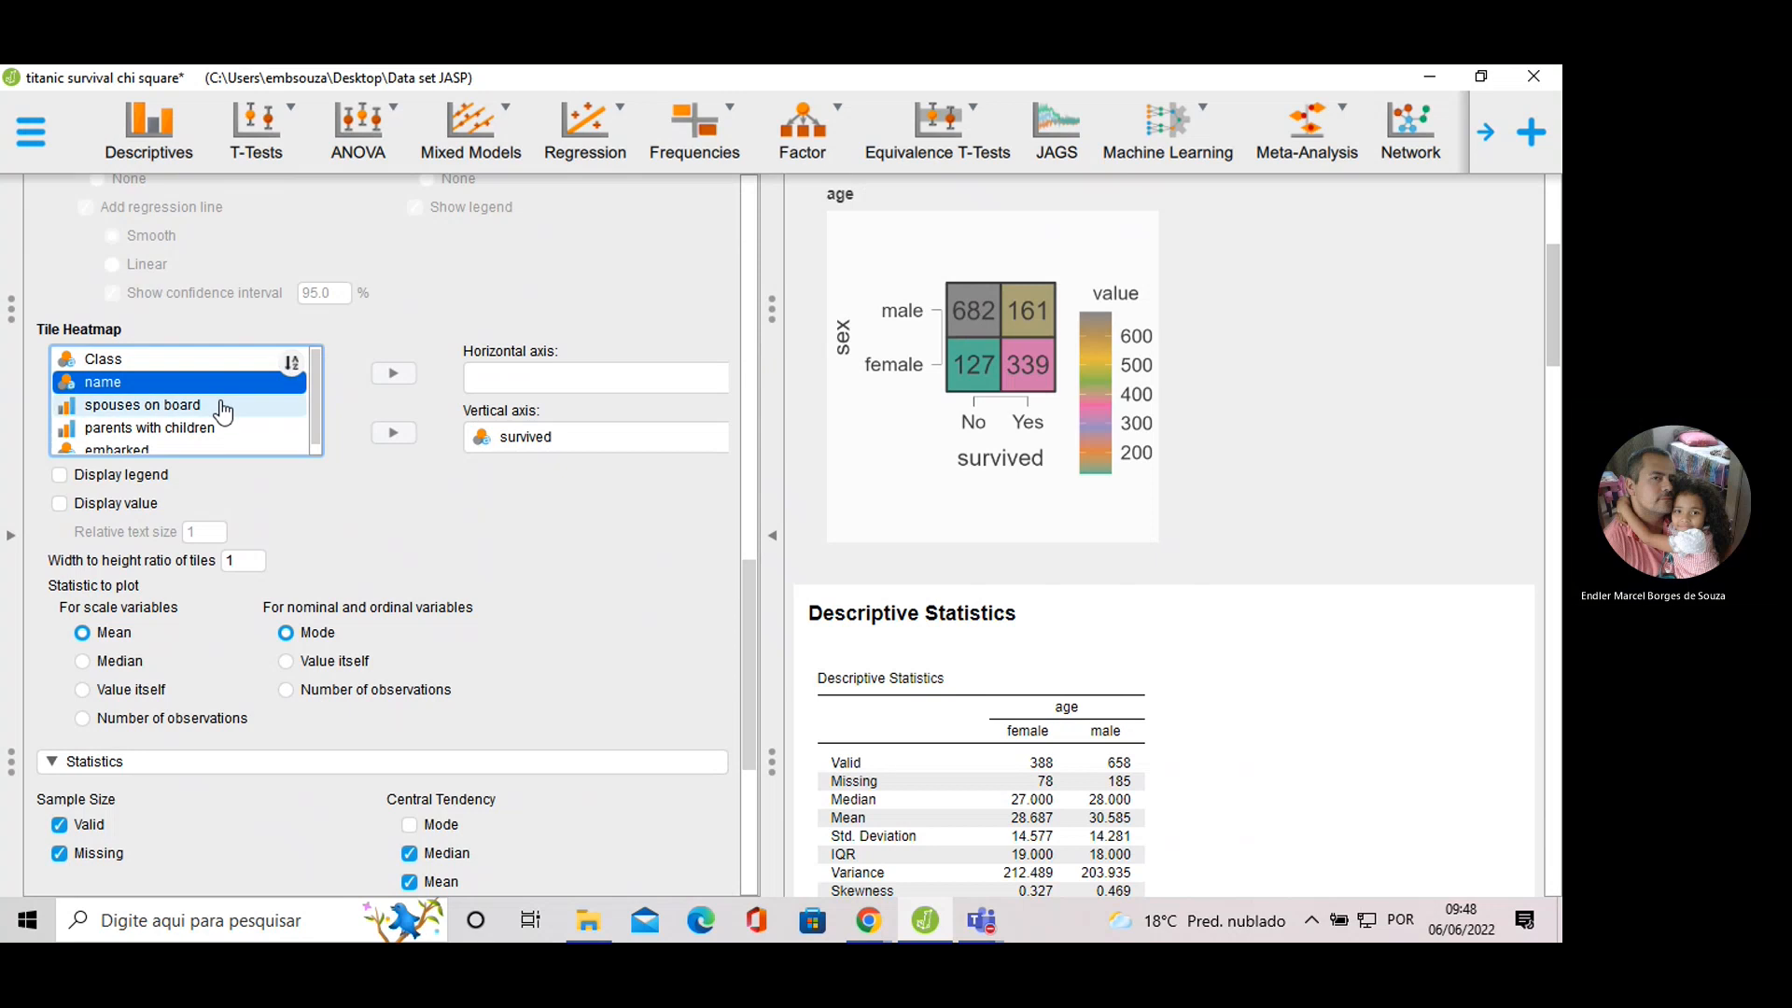
pyautogui.click(186, 360)
pyautogui.click(388, 377)
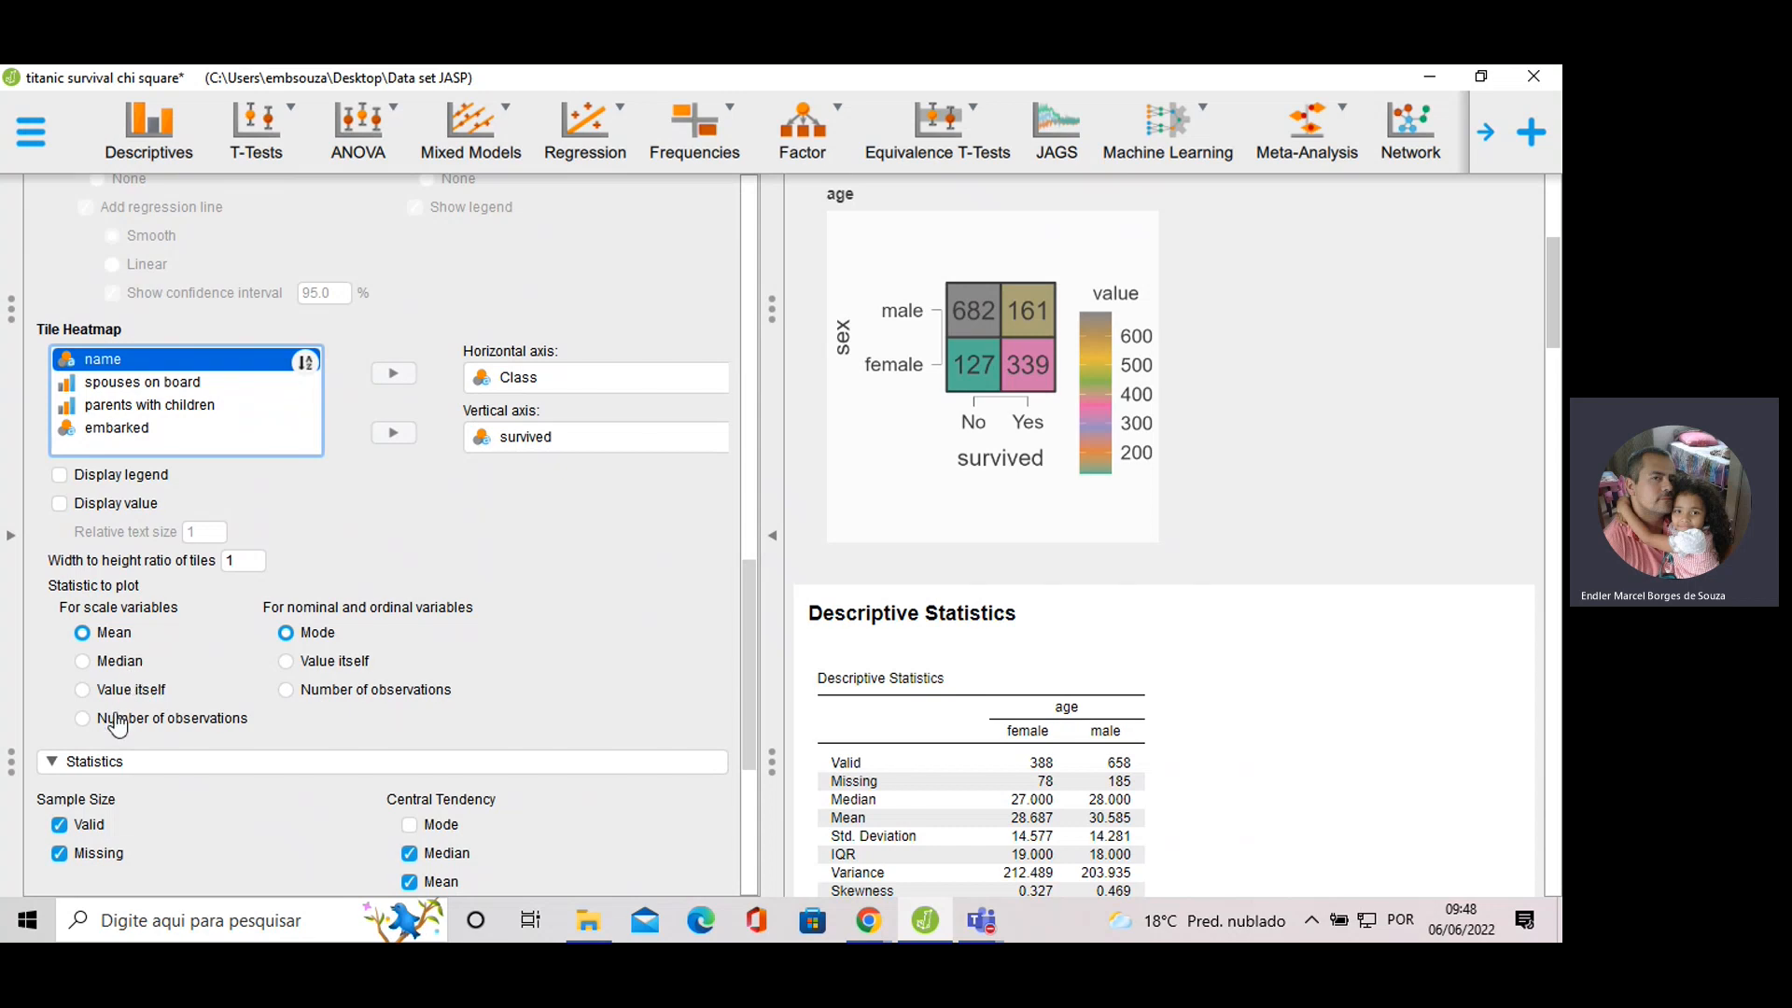
# Show the legend and values on the heatmap and plot the number of observations for scale, nominal and ordinal variables.
pyautogui.click(58, 476)
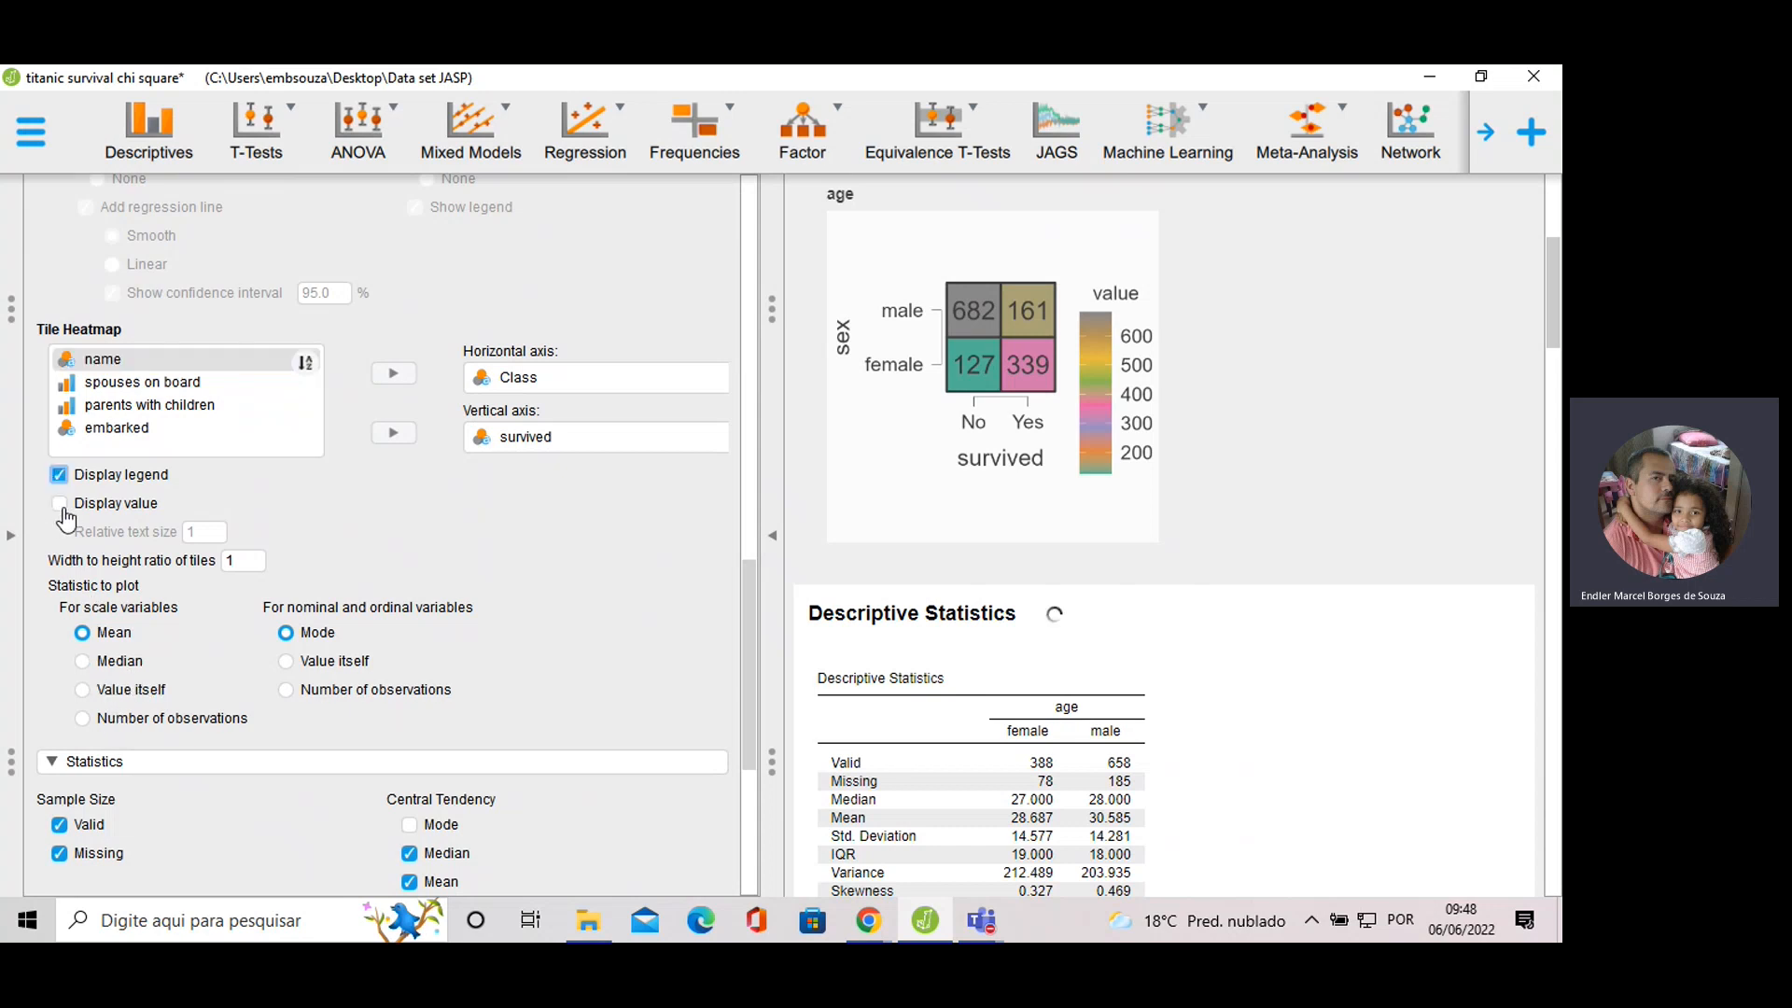
pyautogui.click(59, 505)
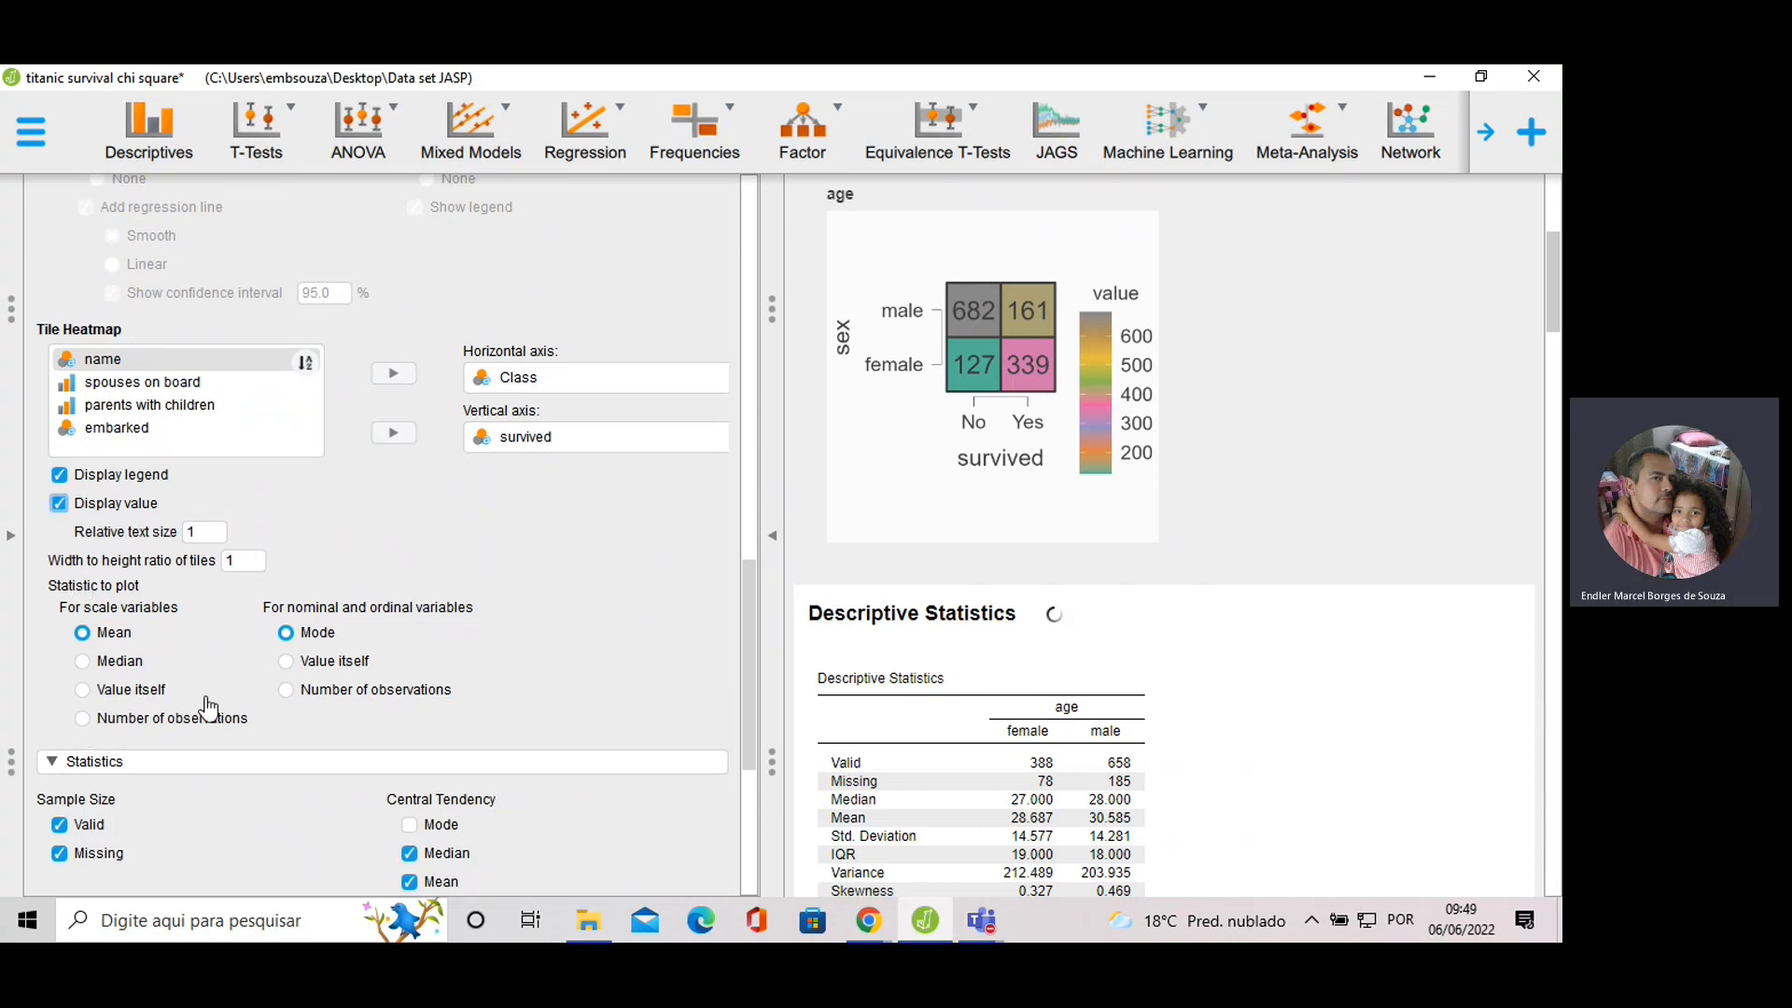
pyautogui.click(301, 692)
pyautogui.click(95, 721)
# Compare the survival counts by class in the female and male heatmaps.
pyautogui.scroll(-15, 961, 579)
pyautogui.scroll(-15, 1022, 595)
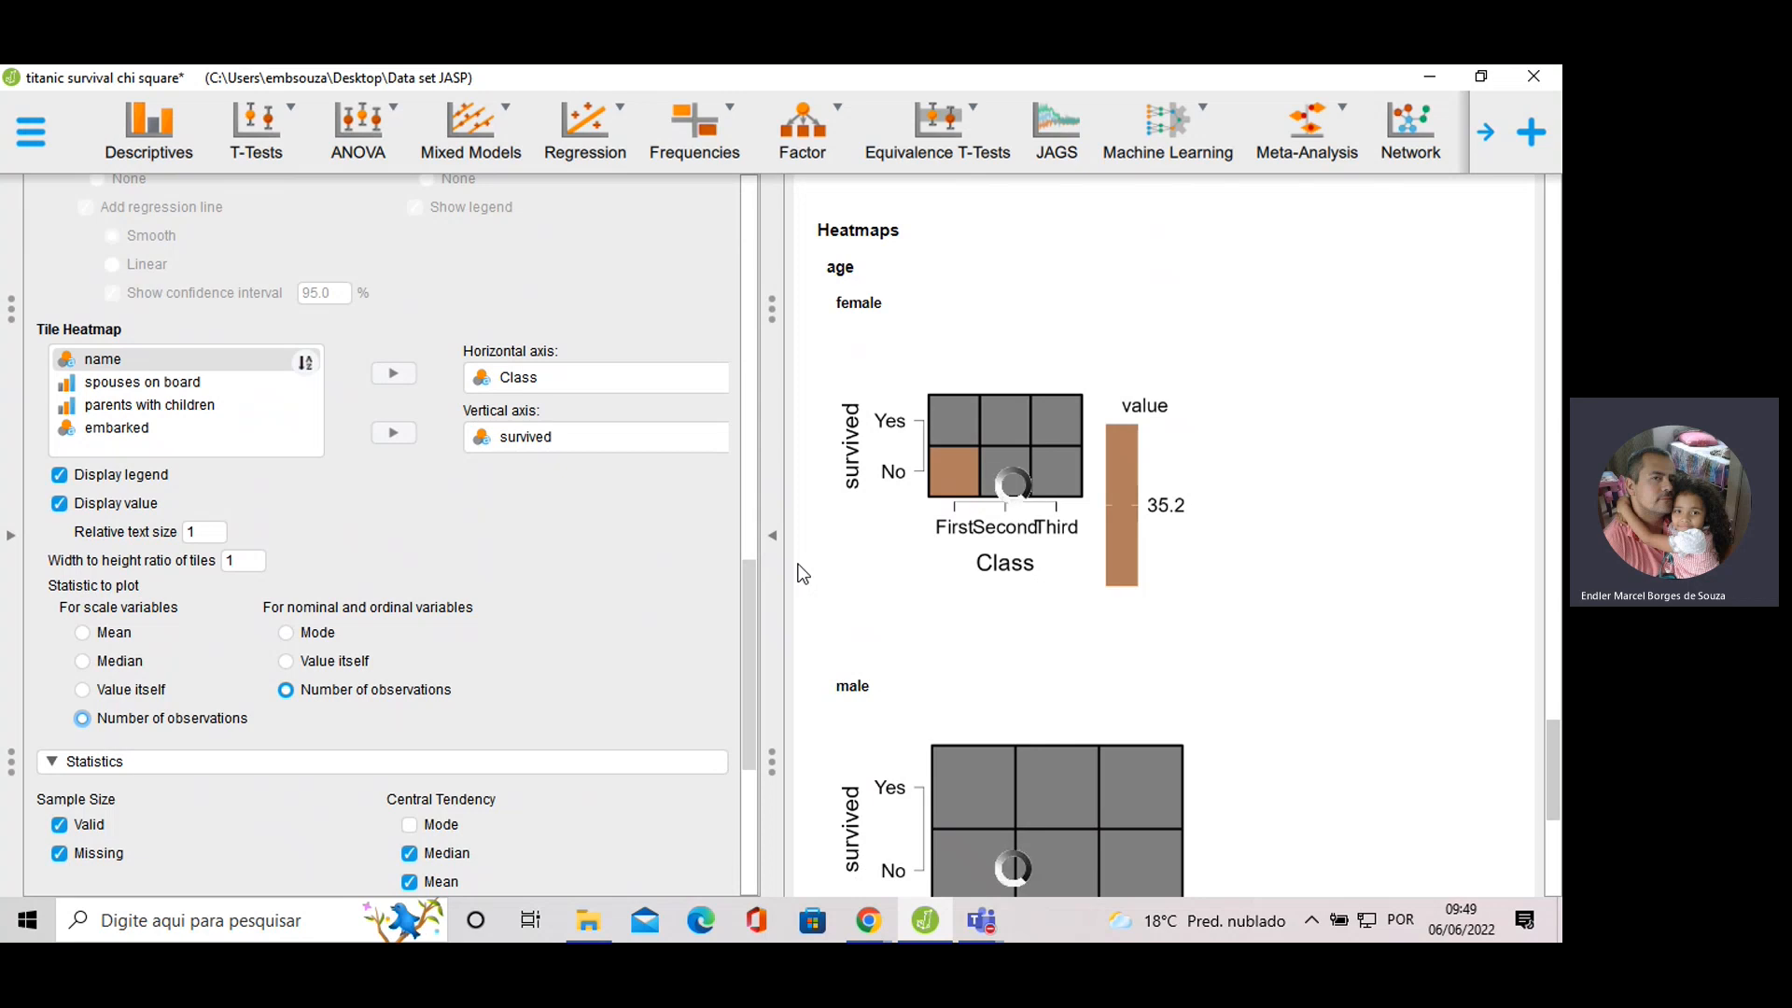
pyautogui.scroll(-1, 1120, 562)
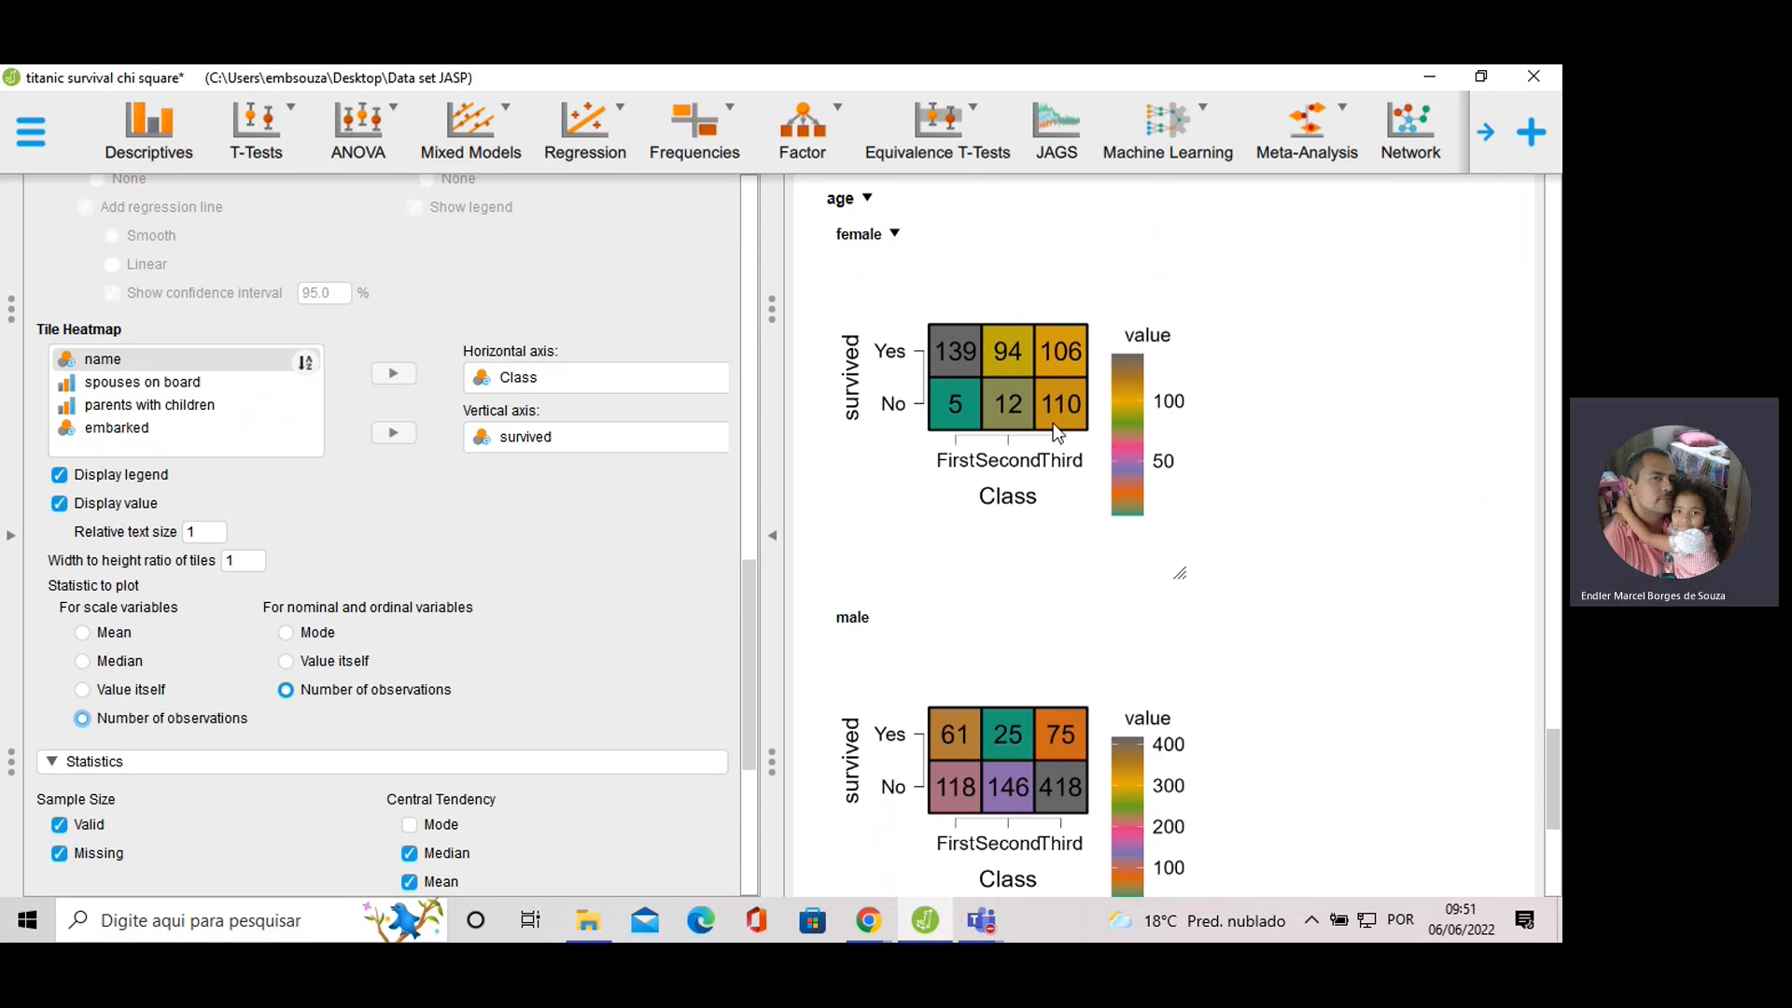
pyautogui.scroll(-1, 1082, 590)
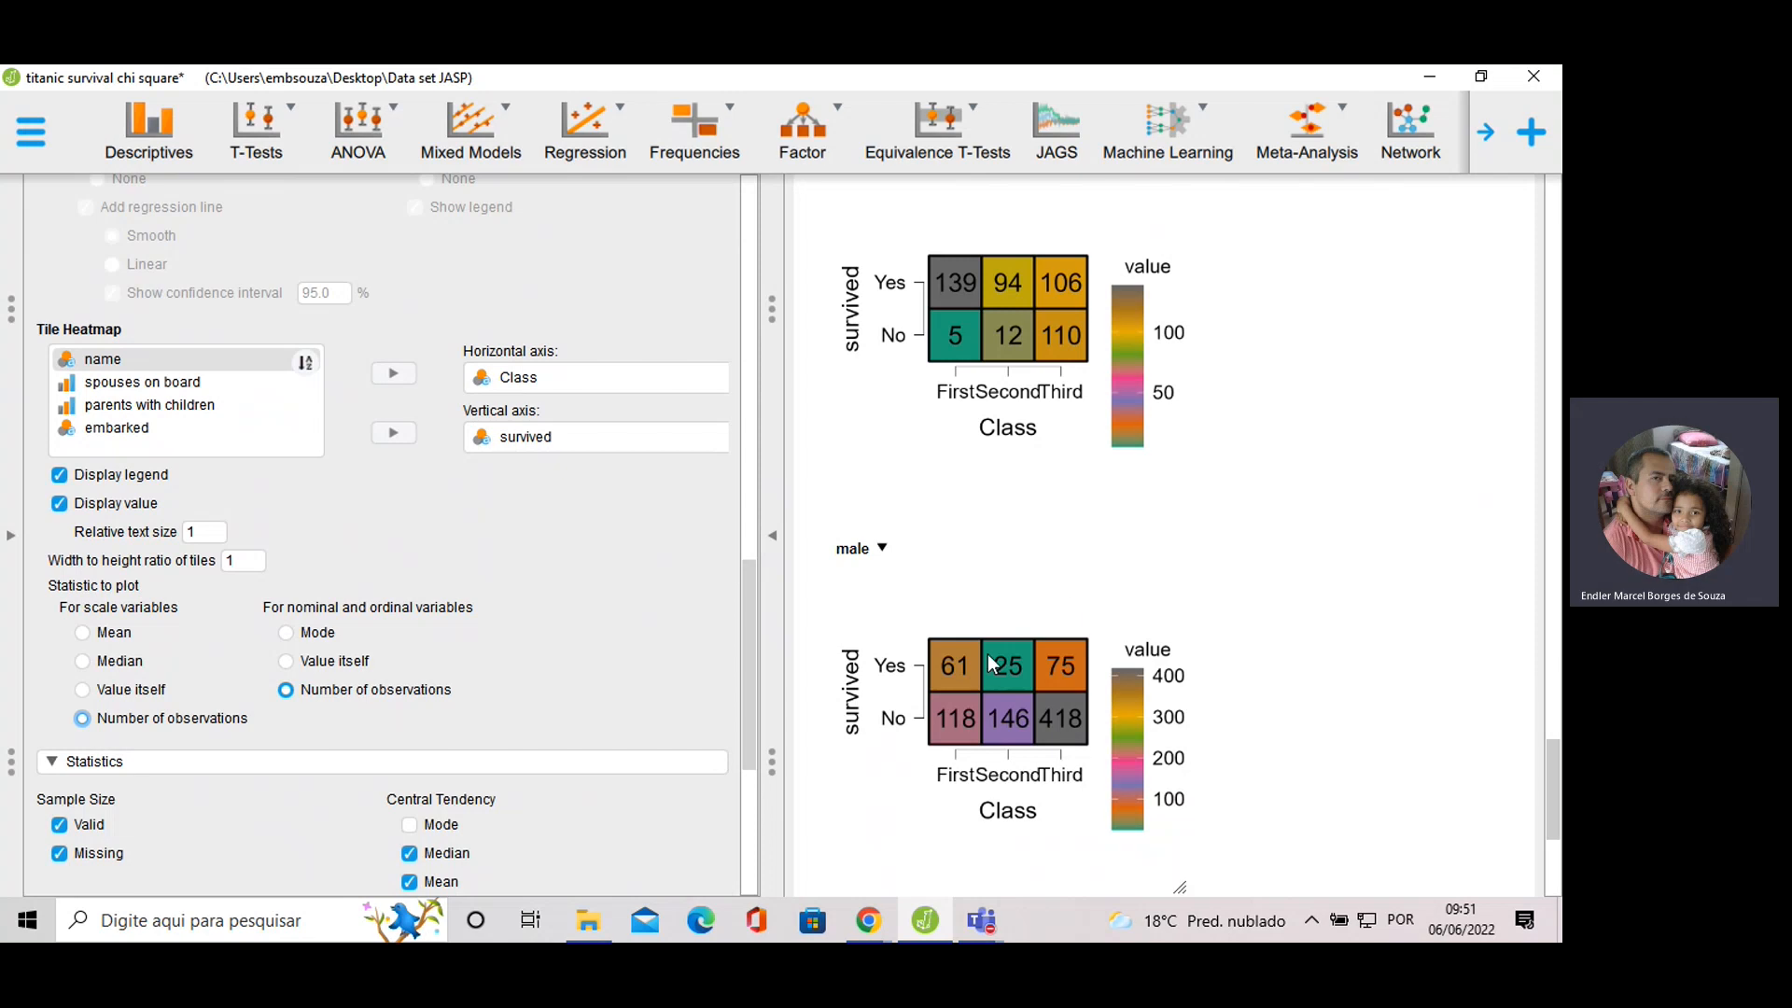